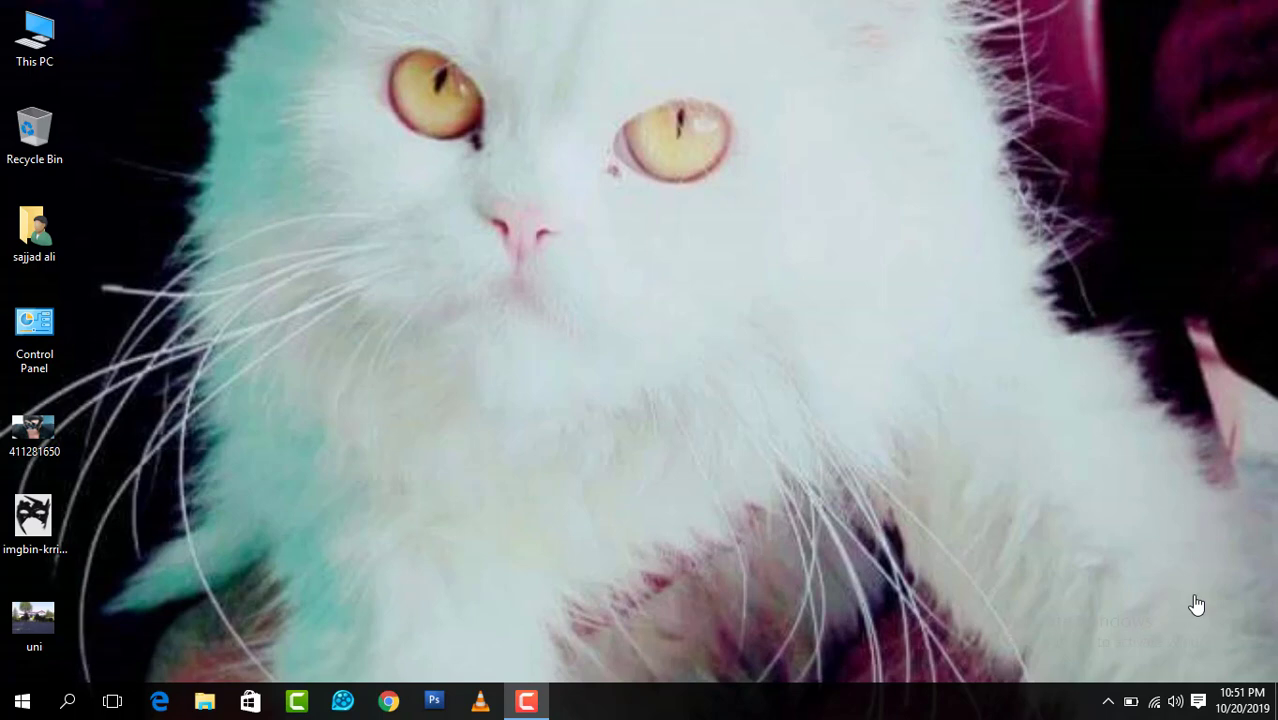
# Step: Launch Photoshop CS3 Extended from its taskbar icon
pyautogui.click(421, 704)
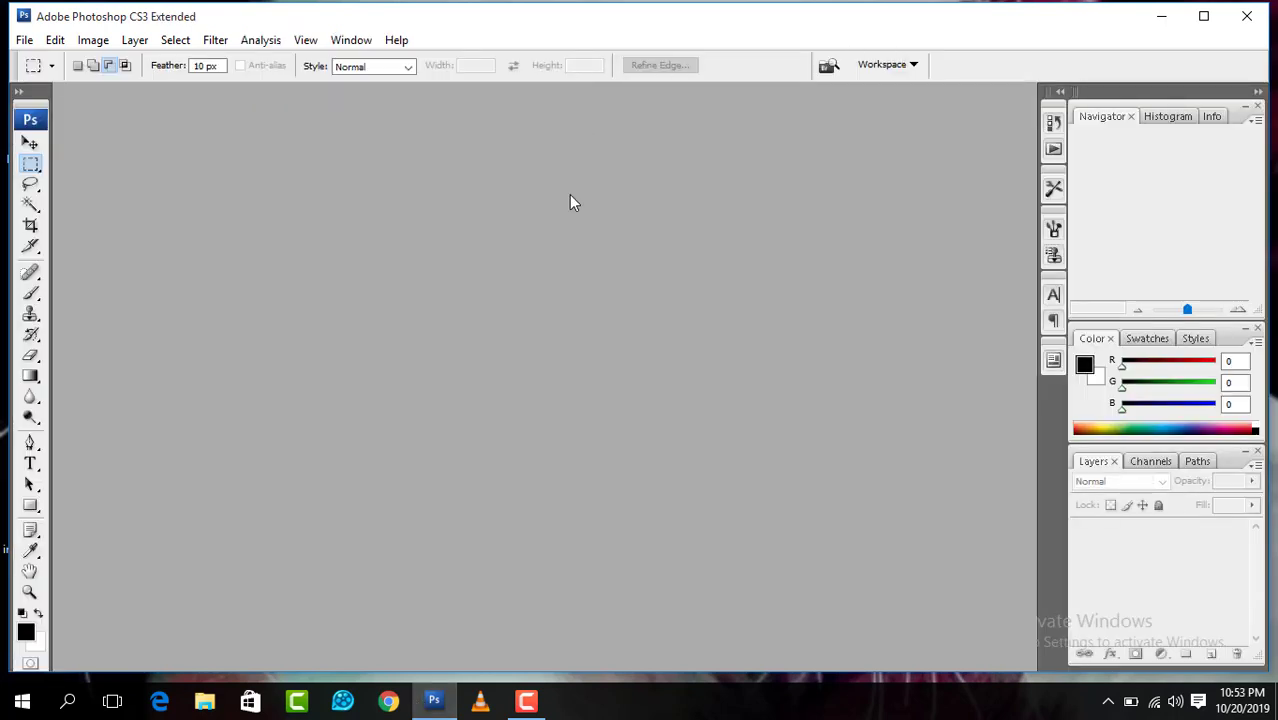
# Step: Open the Joker Face1 and Joker head Makeup peel images from the Joker folder
pyautogui.doubleClick(569, 194)
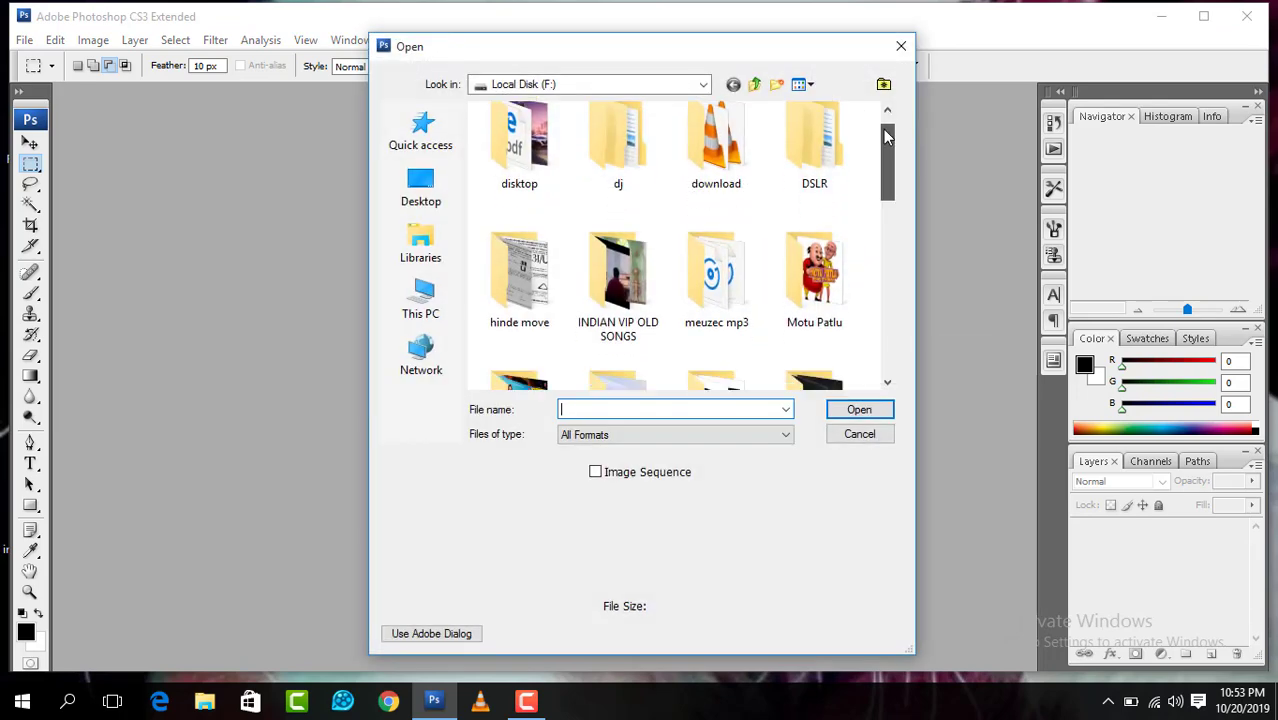
pyautogui.scroll(-3, 884, 188)
pyautogui.scroll(-3, 884, 188)
pyautogui.doubleClick(546, 161)
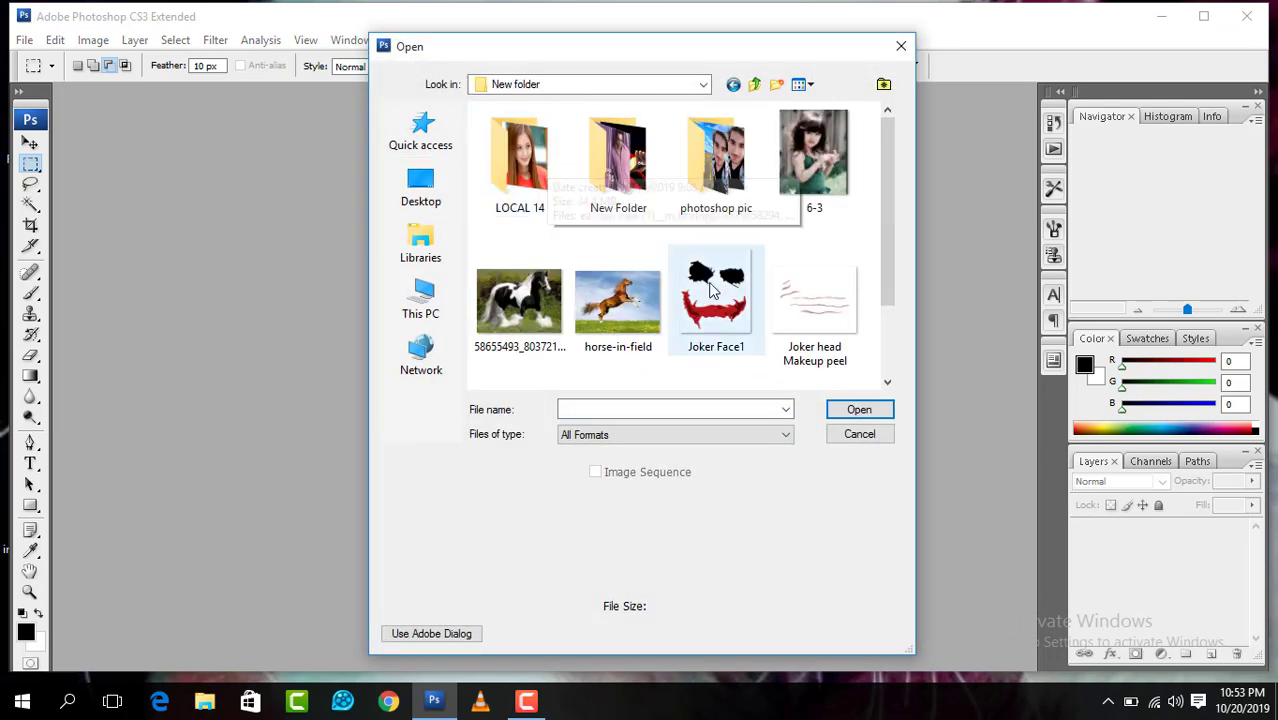
pyautogui.doubleClick(713, 312)
pyautogui.click(1247, 40)
pyautogui.hotkey('ctrl', 'o')
pyautogui.doubleClick(828, 300)
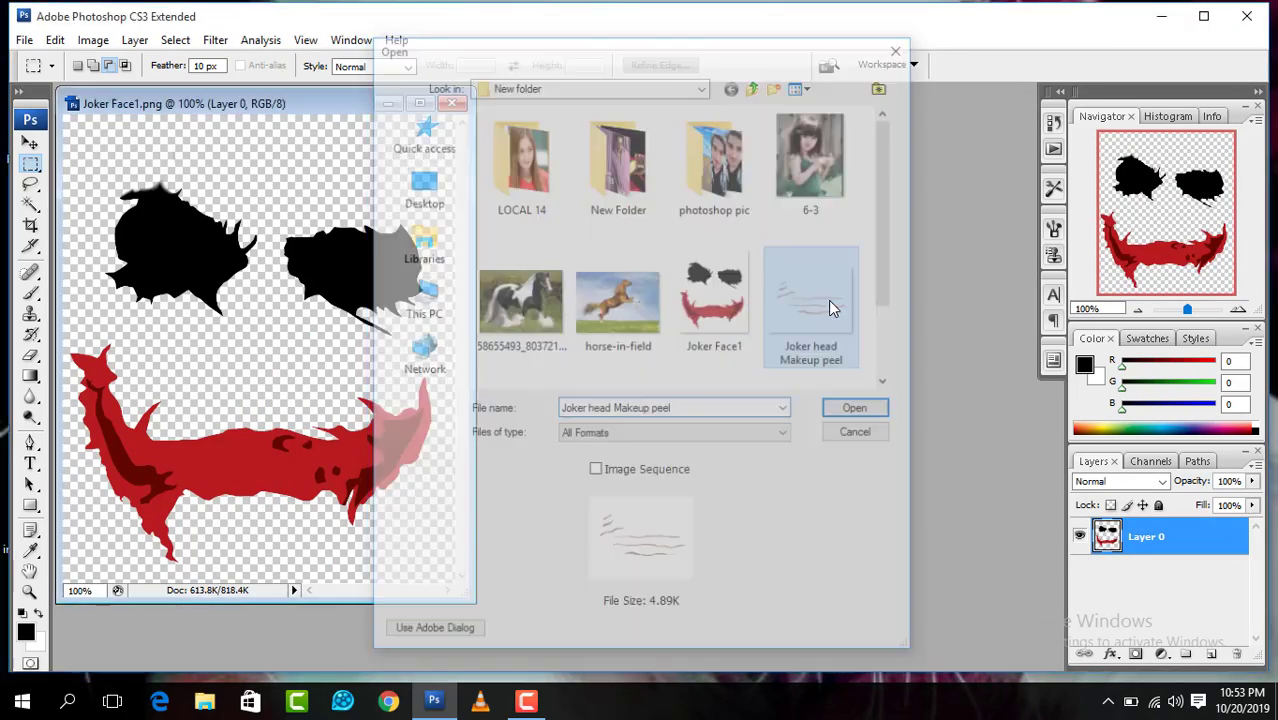
# Step: Open the a copy.jpg galaxy portrait and the green hair PNG
pyautogui.hotkey('ctrl', 'o')
pyautogui.click(738, 288)
pyautogui.moveTo(886, 193); pyautogui.dragTo(876, 274)
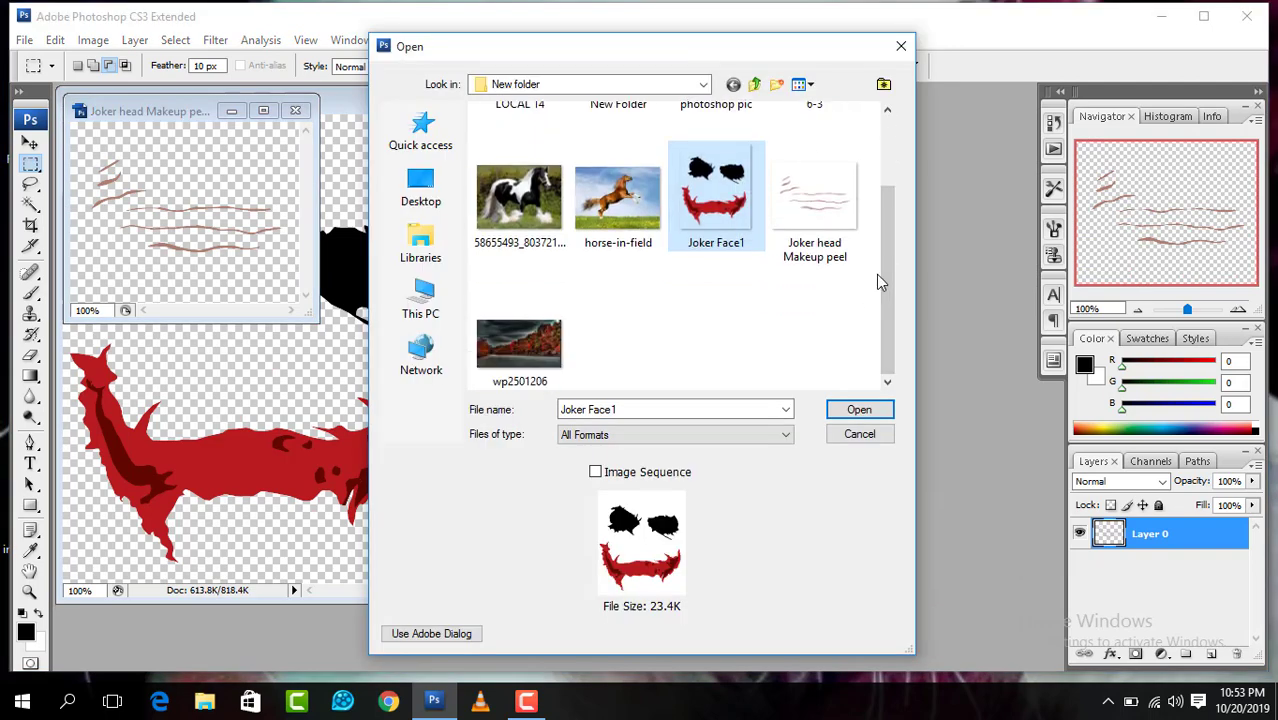
pyautogui.click(755, 85)
pyautogui.moveTo(888, 215); pyautogui.dragTo(888, 280)
pyautogui.doubleClick(819, 300)
pyautogui.hotkey('ctrl', 'o')
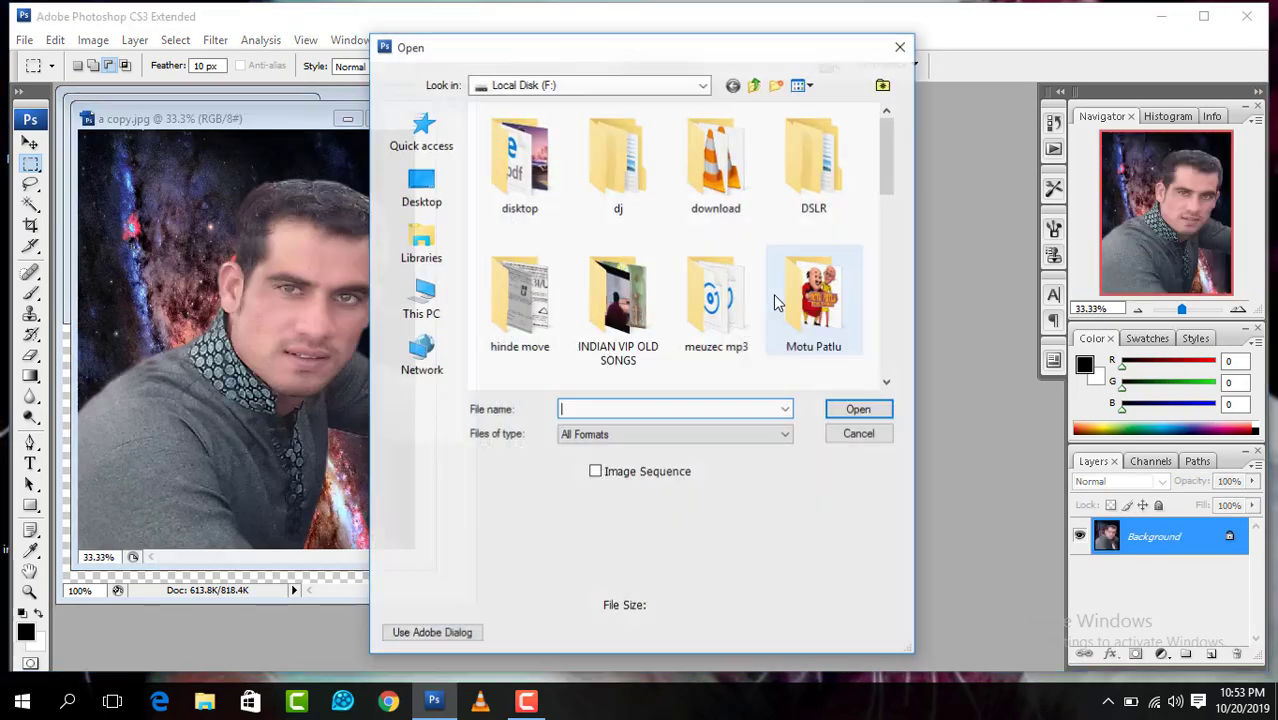
pyautogui.moveTo(885, 160); pyautogui.dragTo(885, 260)
pyautogui.doubleClick(595, 345)
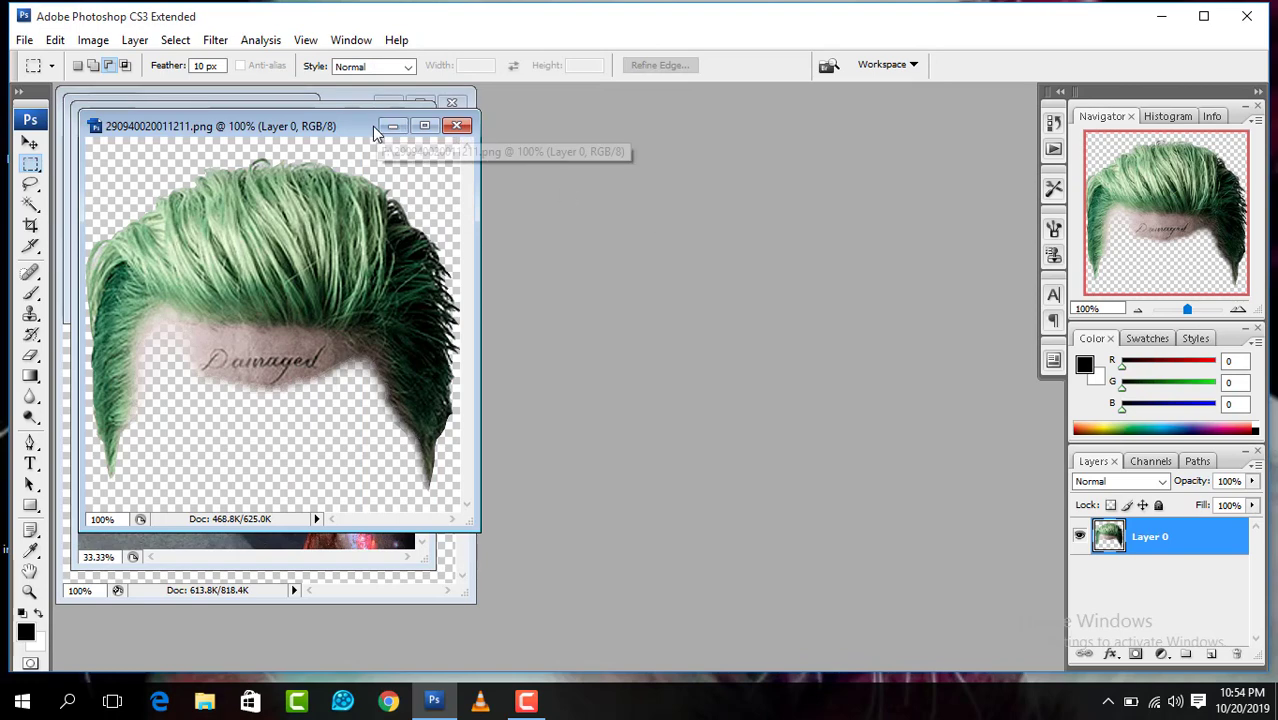
# Step: Bring the a copy.jpg portrait to the front and maximize it
pyautogui.moveTo(364, 126); pyautogui.dragTo(621, 205)
pyautogui.moveTo(376, 121); pyautogui.dragTo(632, 115)
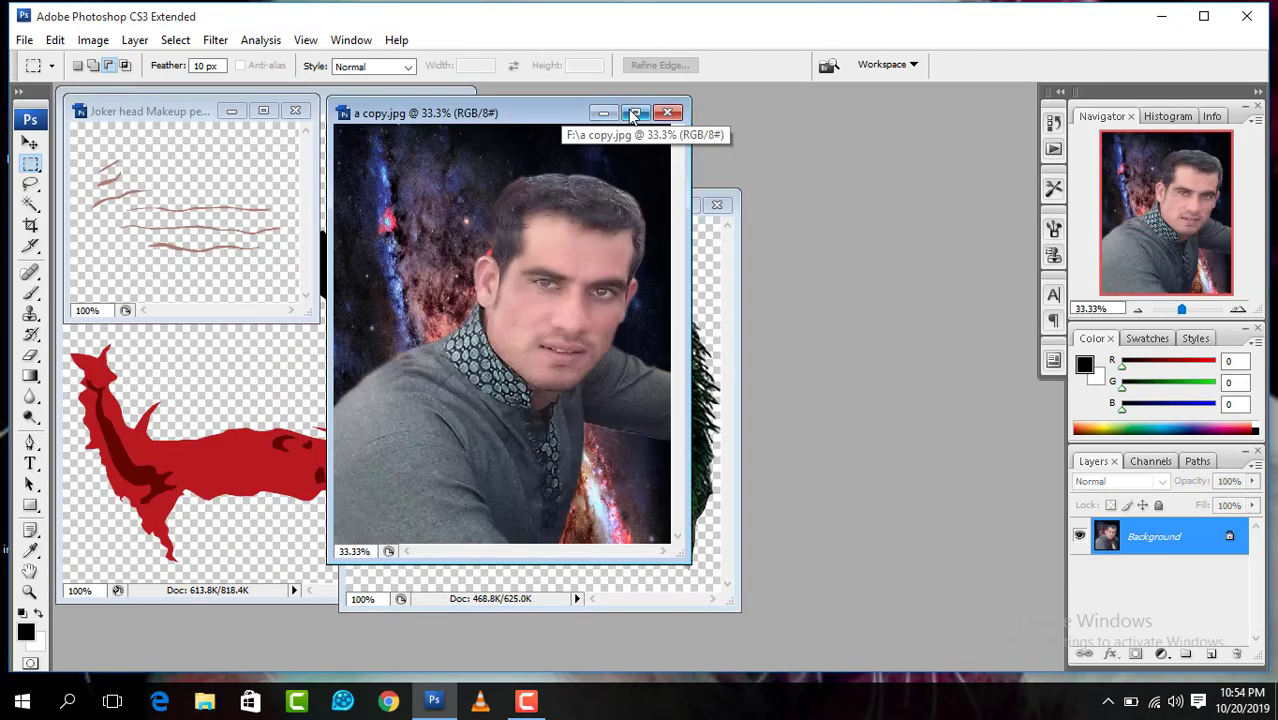
pyautogui.click(634, 116)
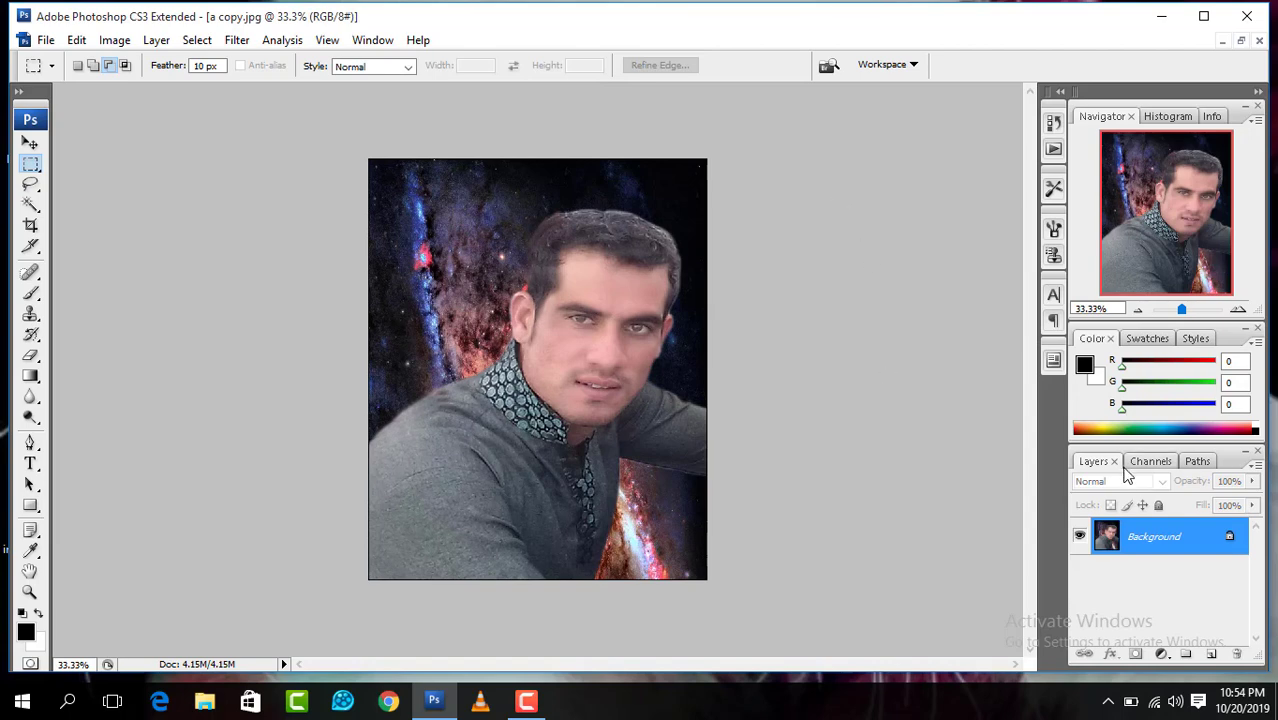
# Step: Duplicate the Background layer as Background copy
pyautogui.rightClick(1155, 538)
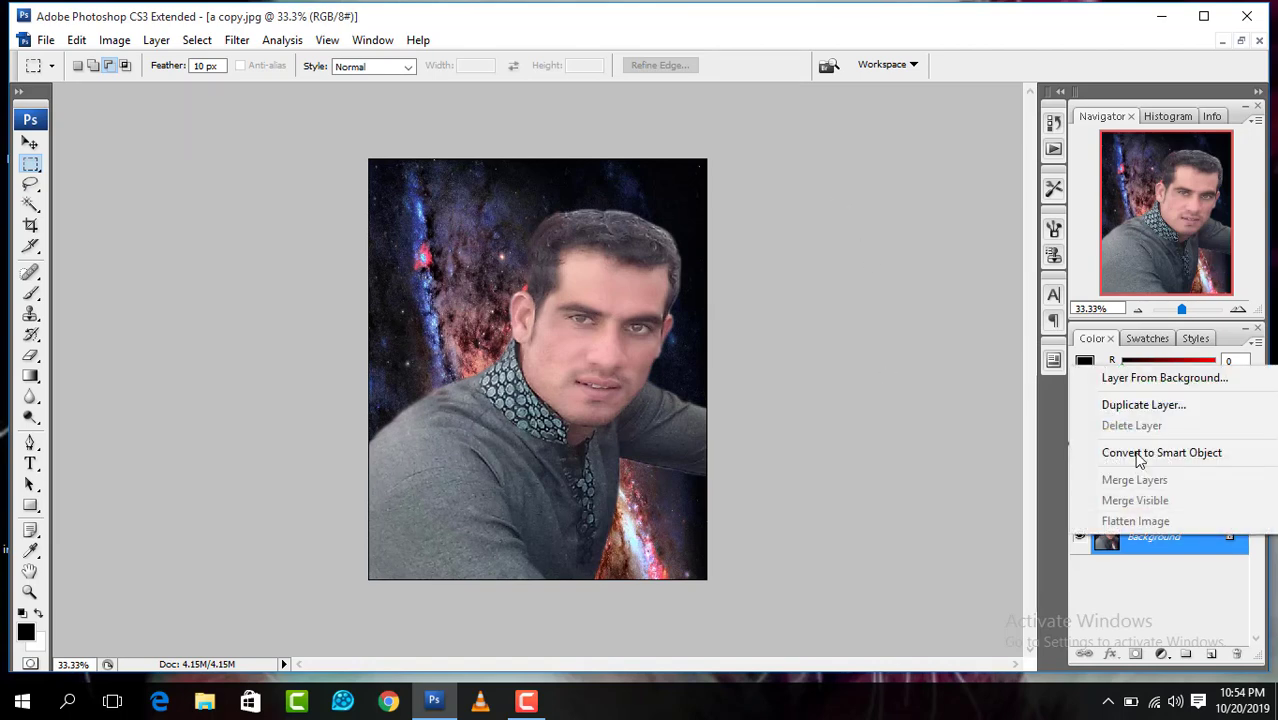
pyautogui.click(1144, 410)
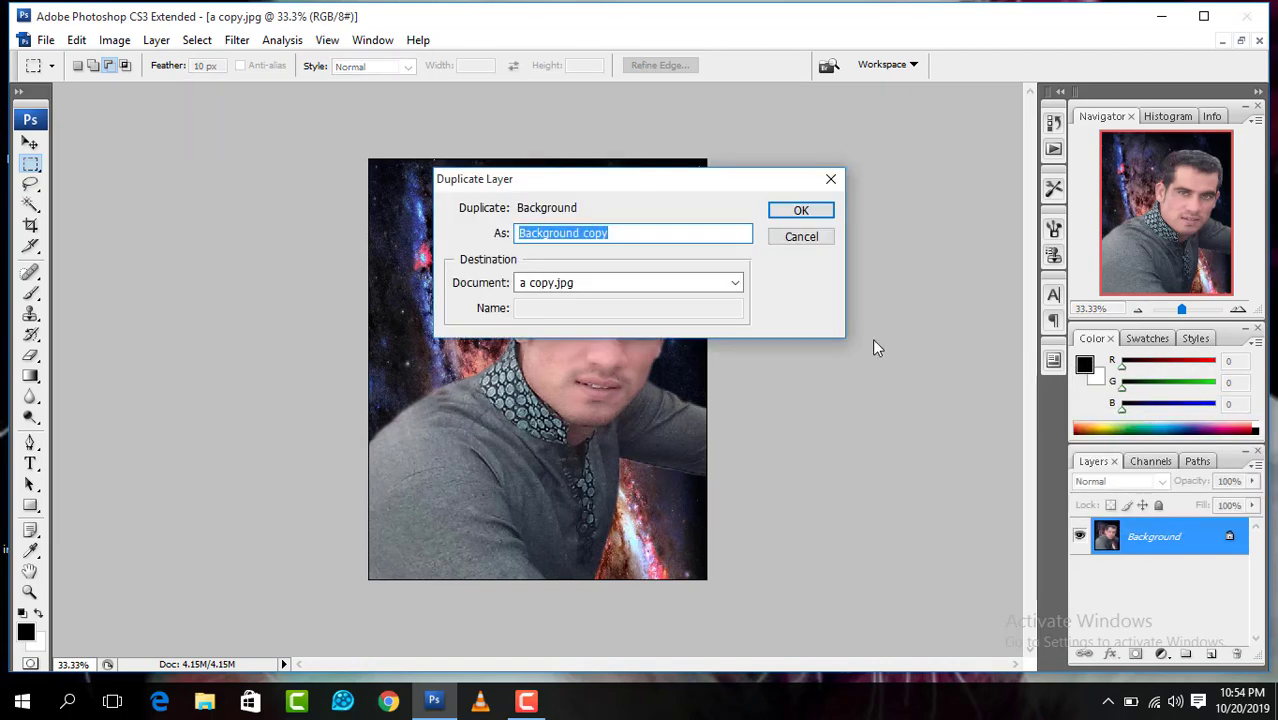
pyautogui.click(808, 211)
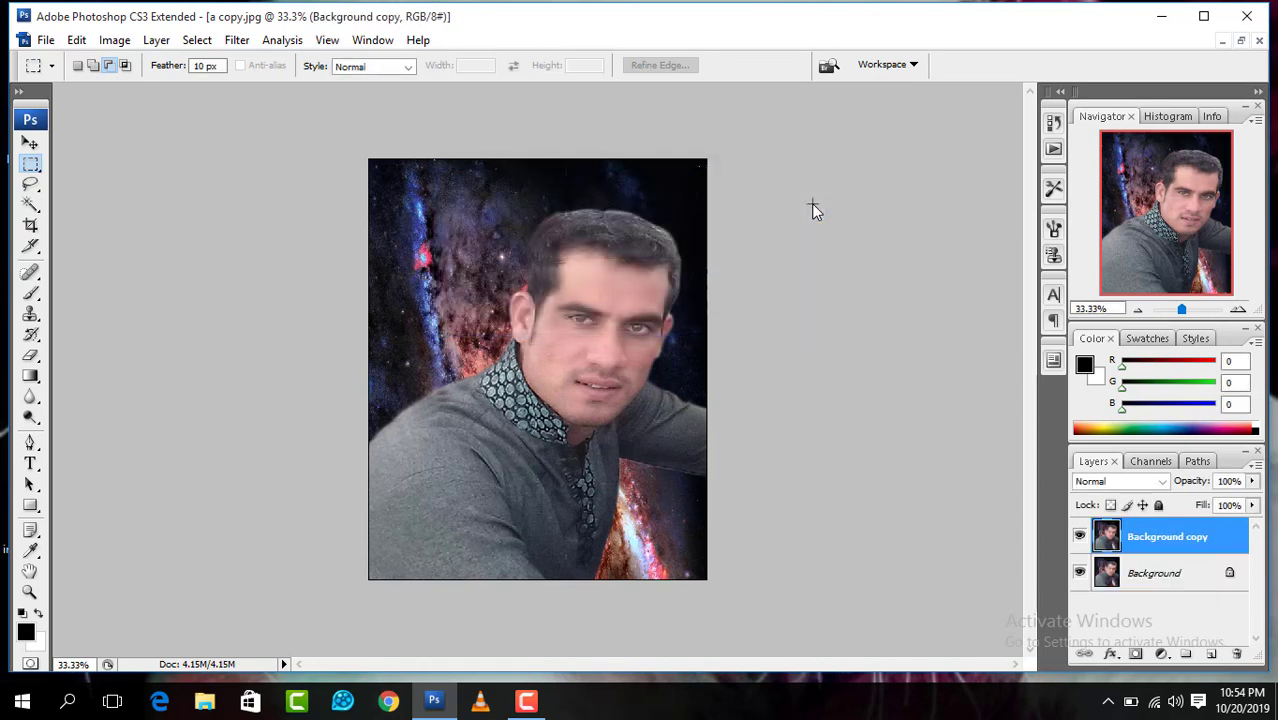
# Step: Apply Black & White to the copy, raising Reds, Yellows, Greens 136, Cyans, Blues 125%, with Magentas 64
pyautogui.click(114, 40)
pyautogui.moveTo(143, 88)
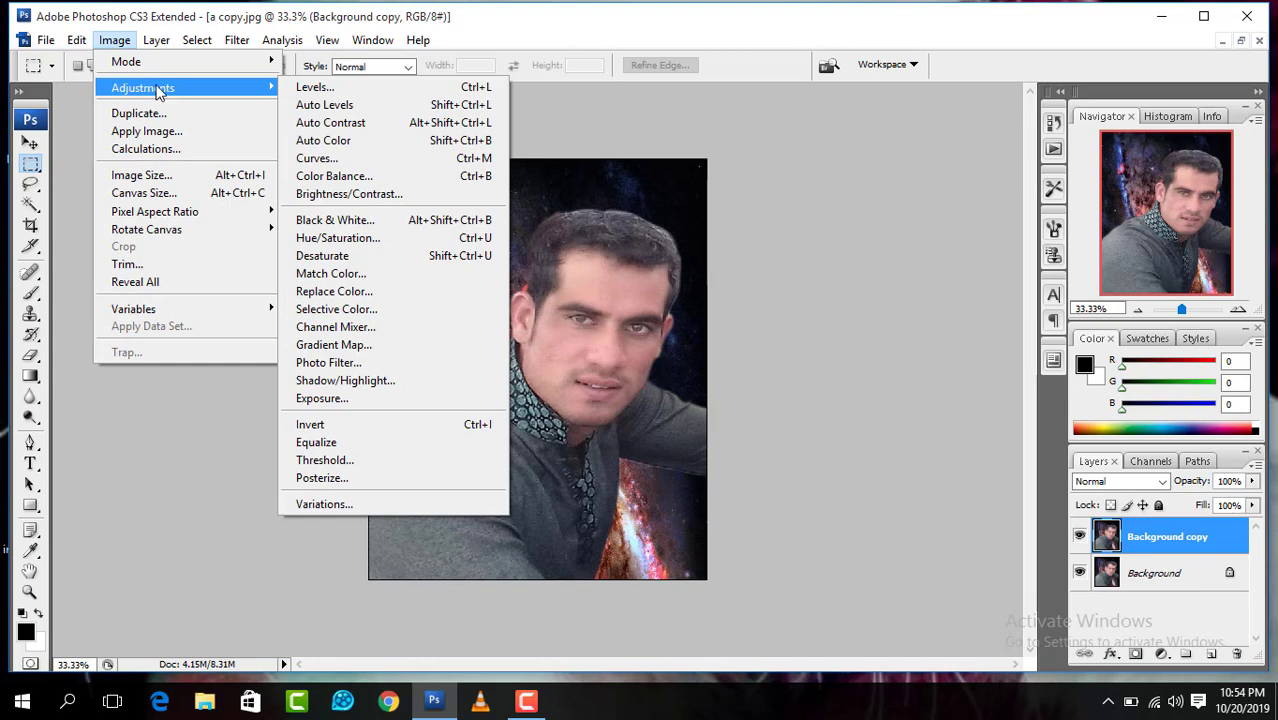
pyautogui.click(414, 222)
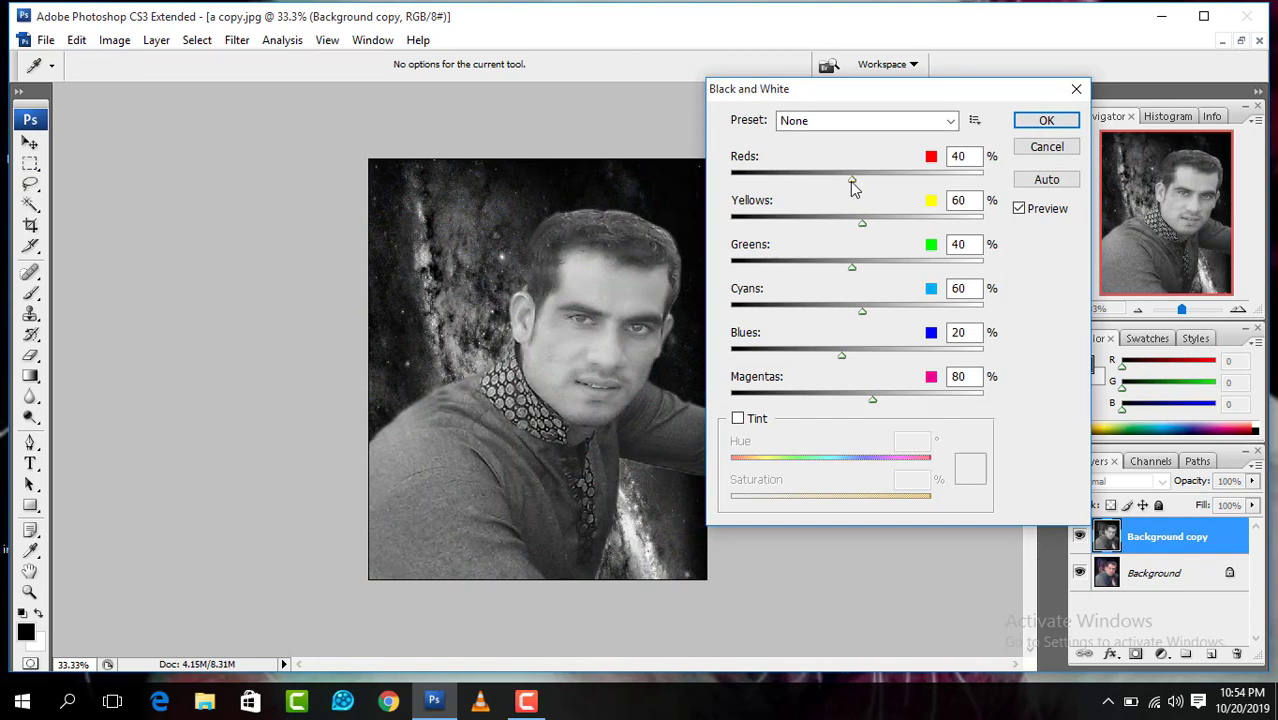
pyautogui.moveTo(851, 184)
pyautogui.mouseDown()
pyautogui.moveTo(915, 198)
pyautogui.moveTo(921, 224)
pyautogui.mouseUp()
pyautogui.moveTo(862, 310); pyautogui.dragTo(930, 332)
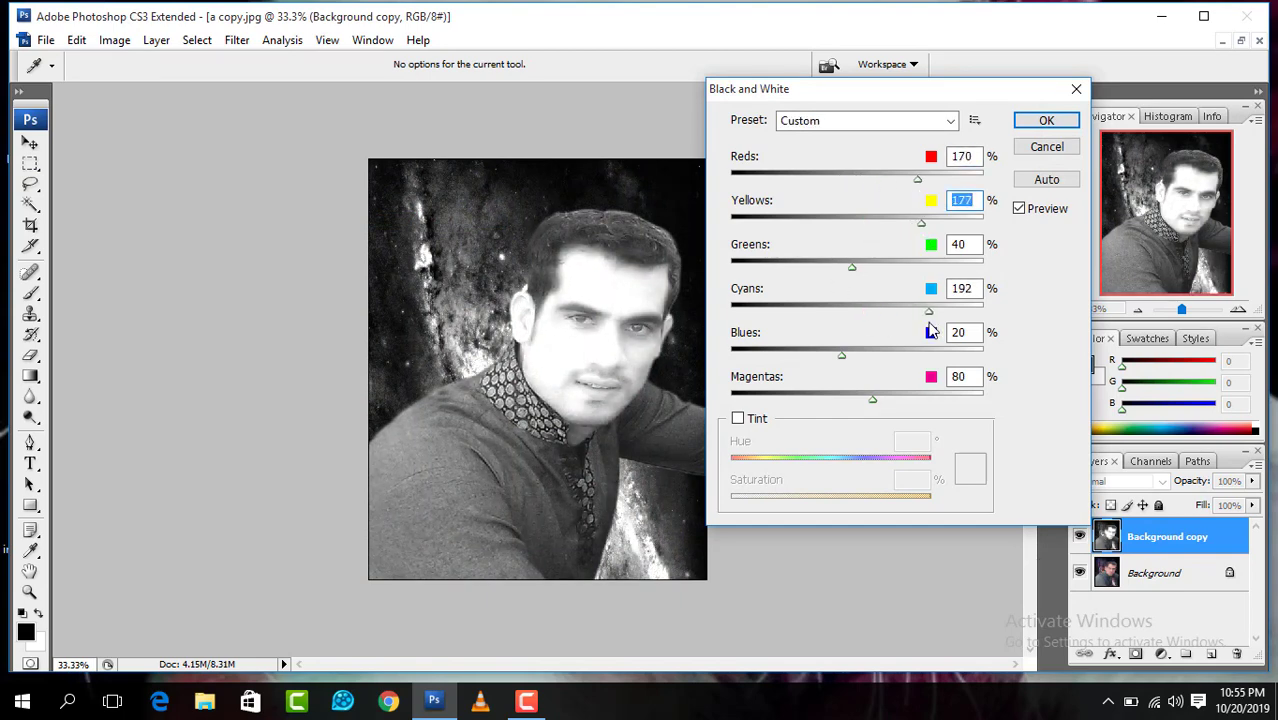
pyautogui.moveTo(841, 355); pyautogui.dragTo(895, 355)
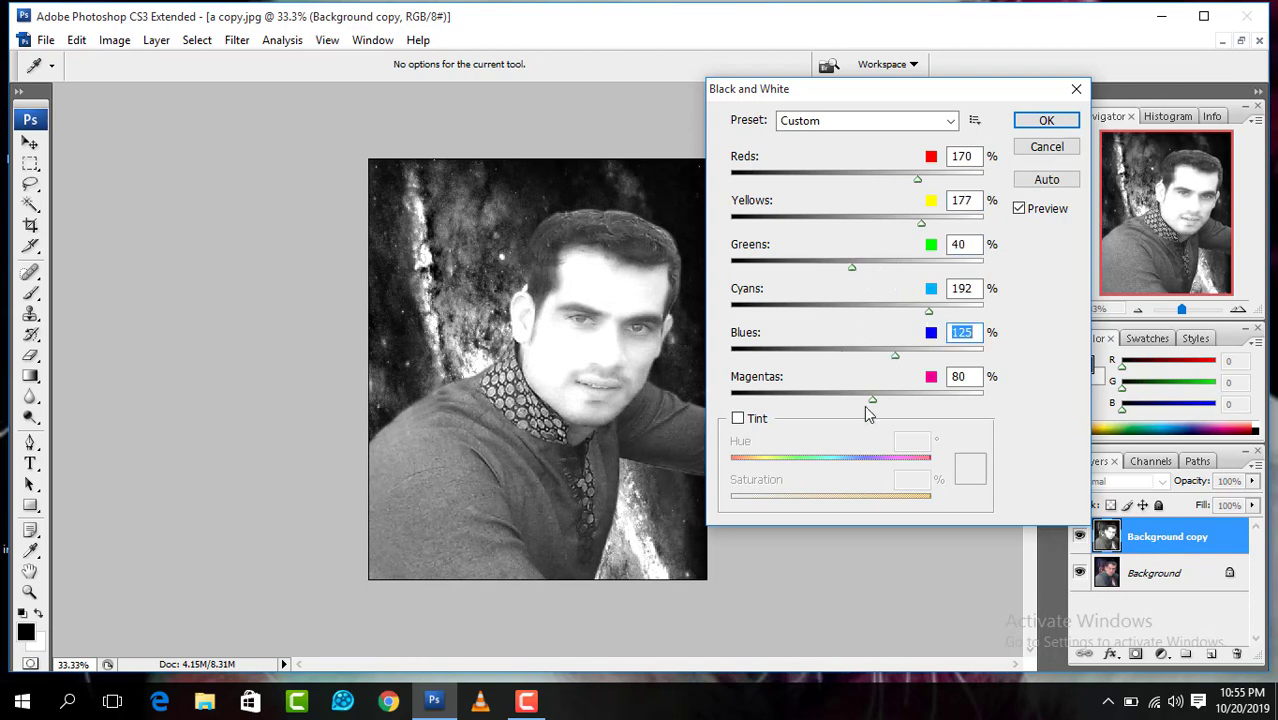
pyautogui.moveTo(872, 399); pyautogui.dragTo(864, 399)
pyautogui.moveTo(921, 222)
pyautogui.mouseDown()
pyautogui.moveTo(903, 224)
pyautogui.moveTo(927, 220)
pyautogui.moveTo(919, 180)
pyautogui.moveTo(894, 178)
pyautogui.mouseUp()
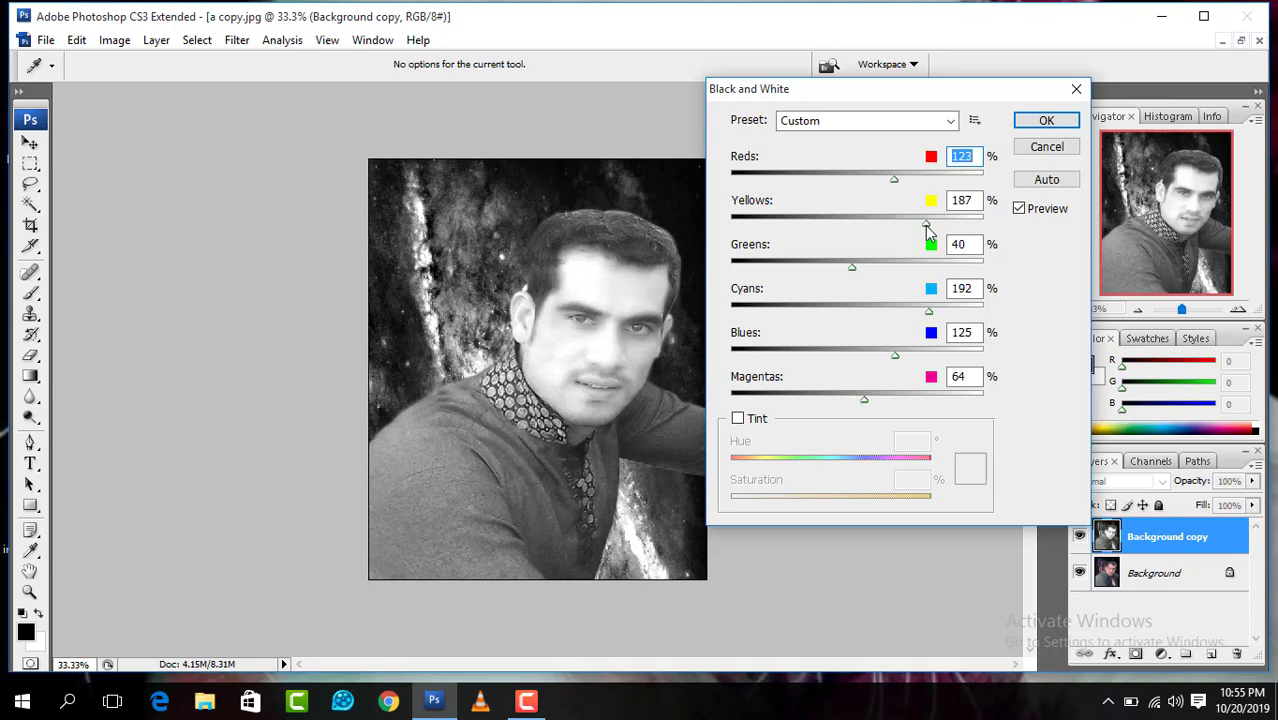
pyautogui.moveTo(927, 223); pyautogui.dragTo(928, 222)
pyautogui.moveTo(852, 268); pyautogui.dragTo(900, 268)
pyautogui.moveTo(928, 310); pyautogui.dragTo(936, 312)
pyautogui.click(902, 185)
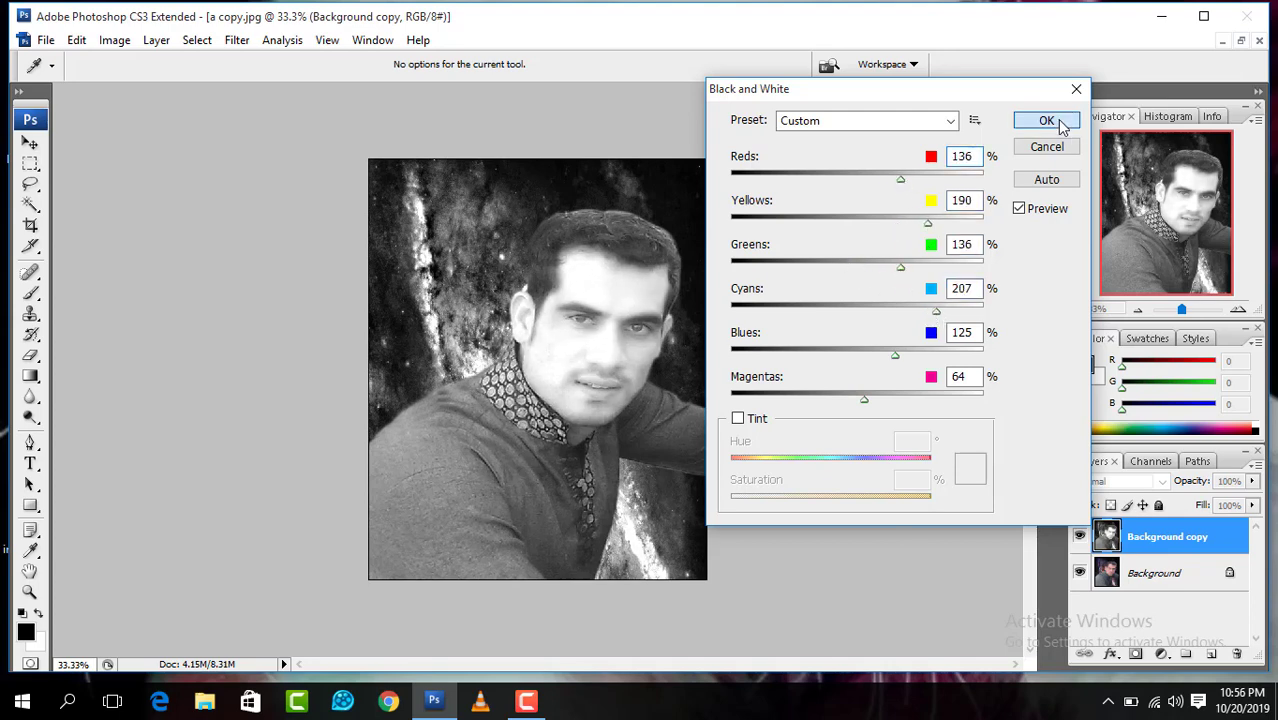
pyautogui.click(1046, 121)
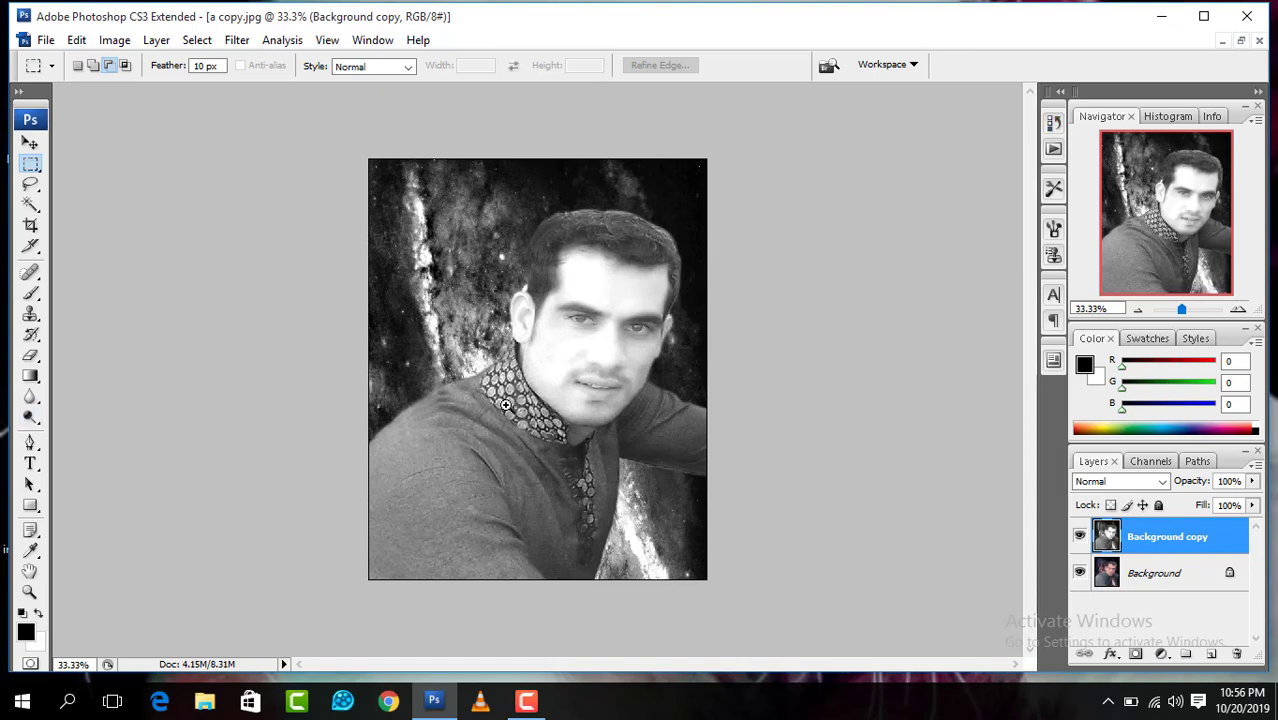
# Step: Zoom in on the face and switch to the plain Eraser tool
pyautogui.click(662, 314)
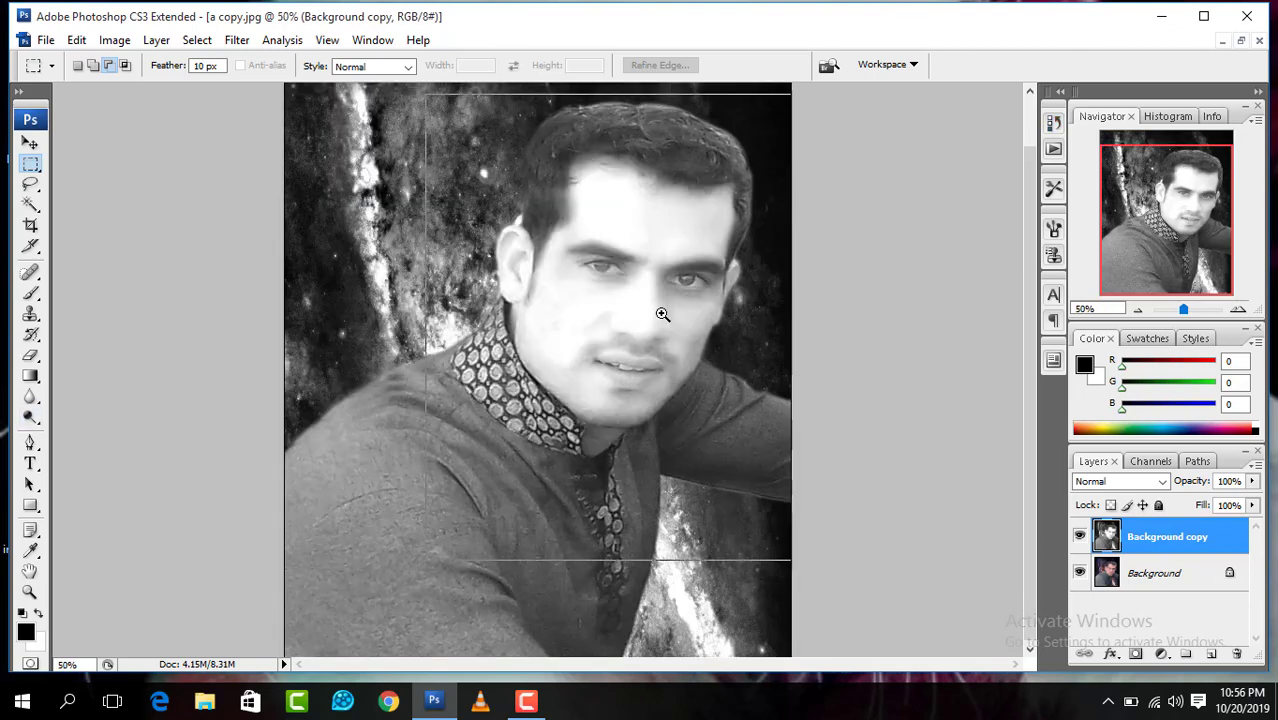
pyautogui.click(662, 314)
pyautogui.click(662, 314)
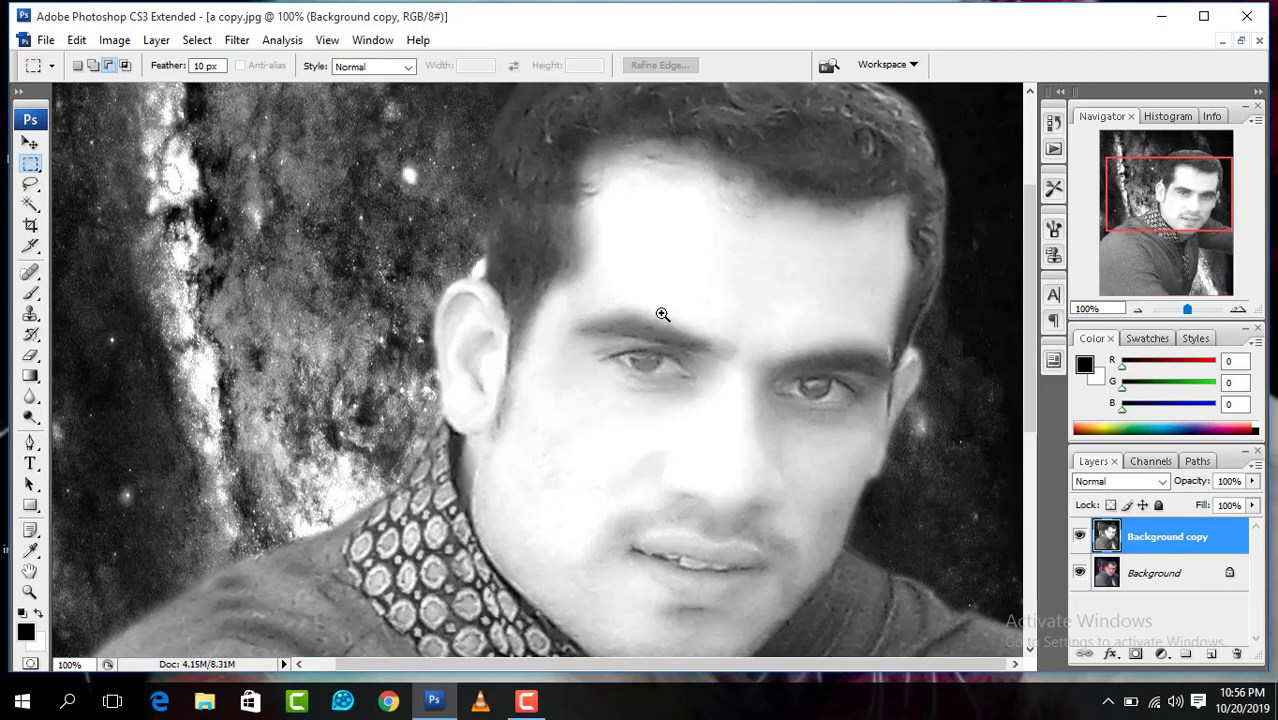
pyautogui.click(31, 358)
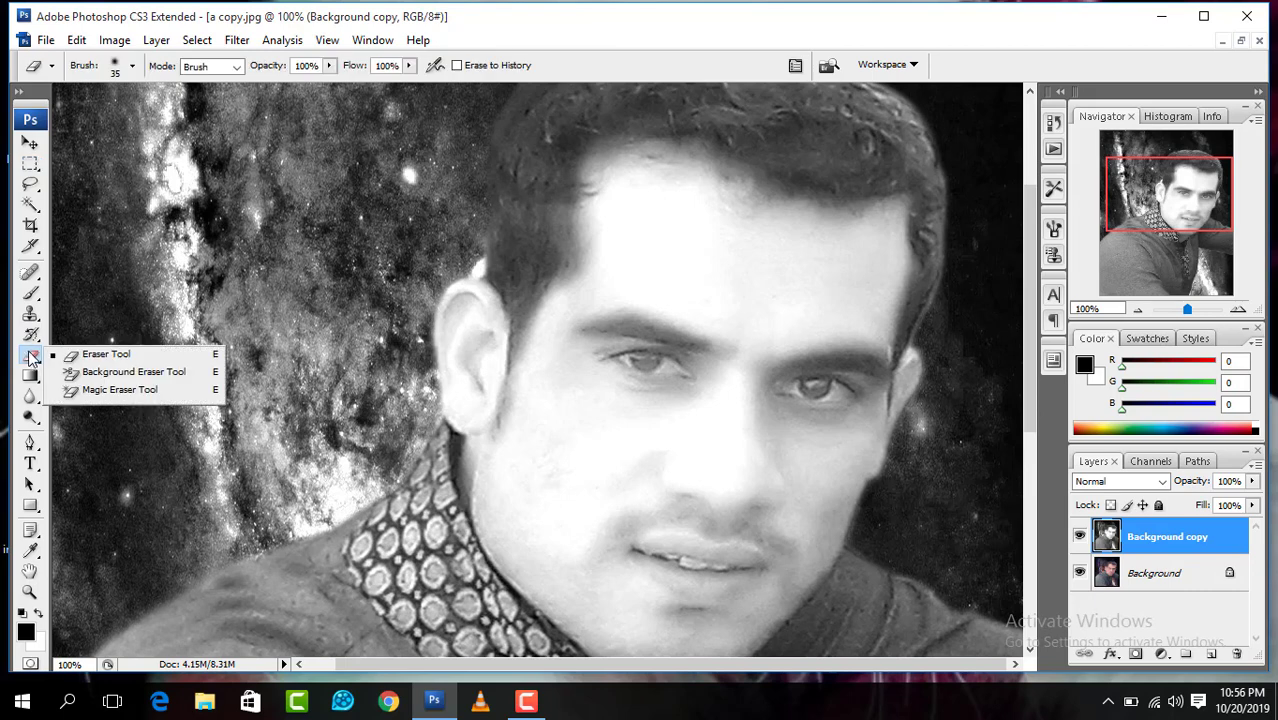
pyautogui.click(76, 357)
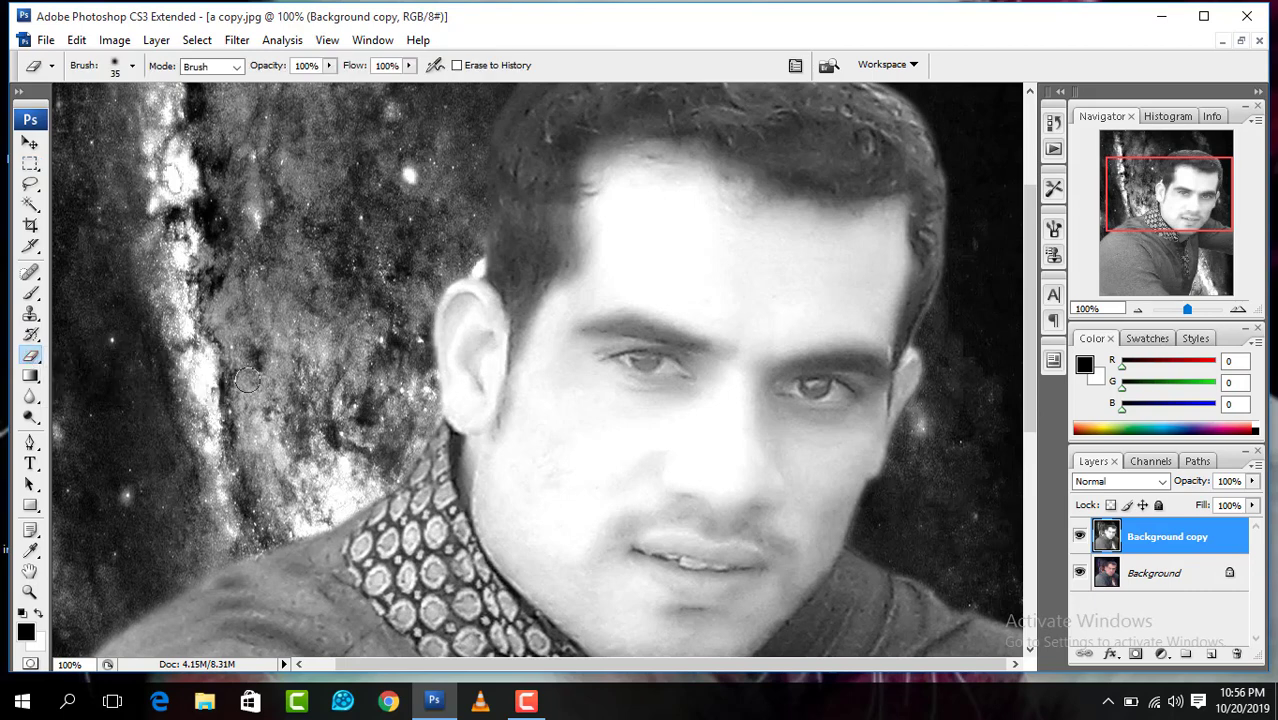
# Step: Erase the grey beside the ear and down the neck with a smaller brush
pyautogui.keyDown('ctrl'); pyautogui.click(422, 360); pyautogui.keyUp('ctrl')
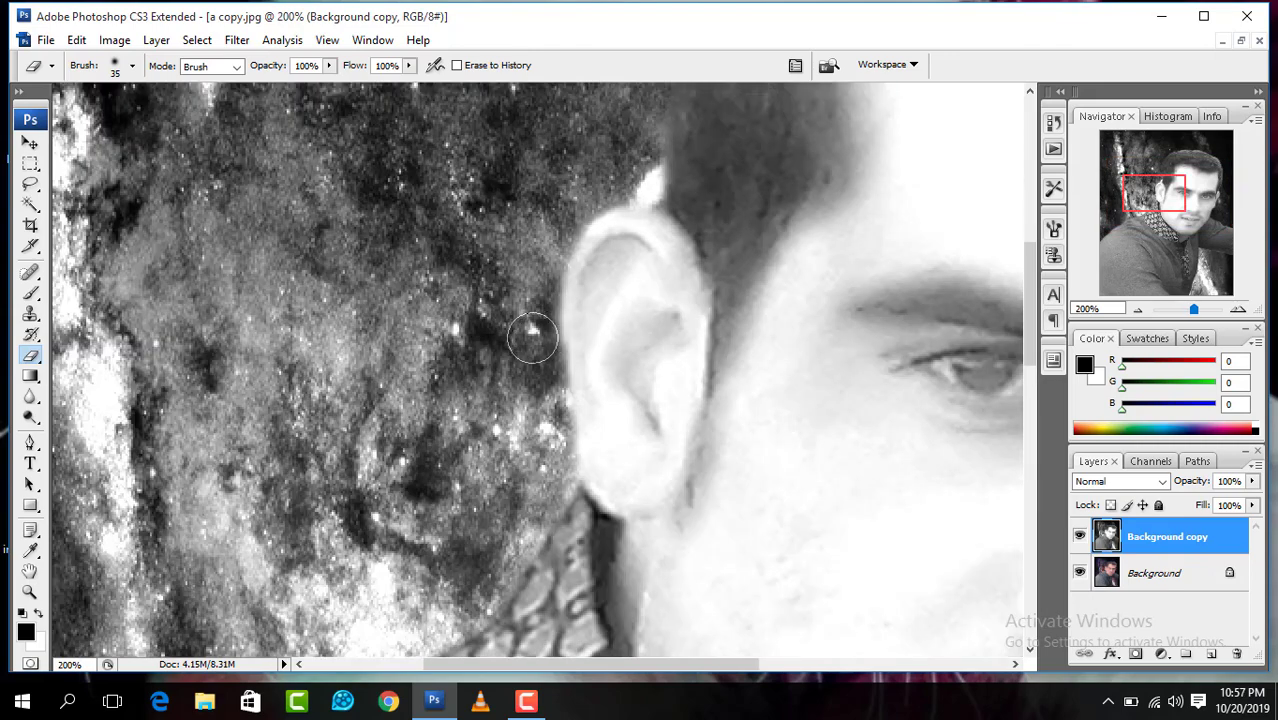
pyautogui.moveTo(532, 338); pyautogui.dragTo(548, 437)
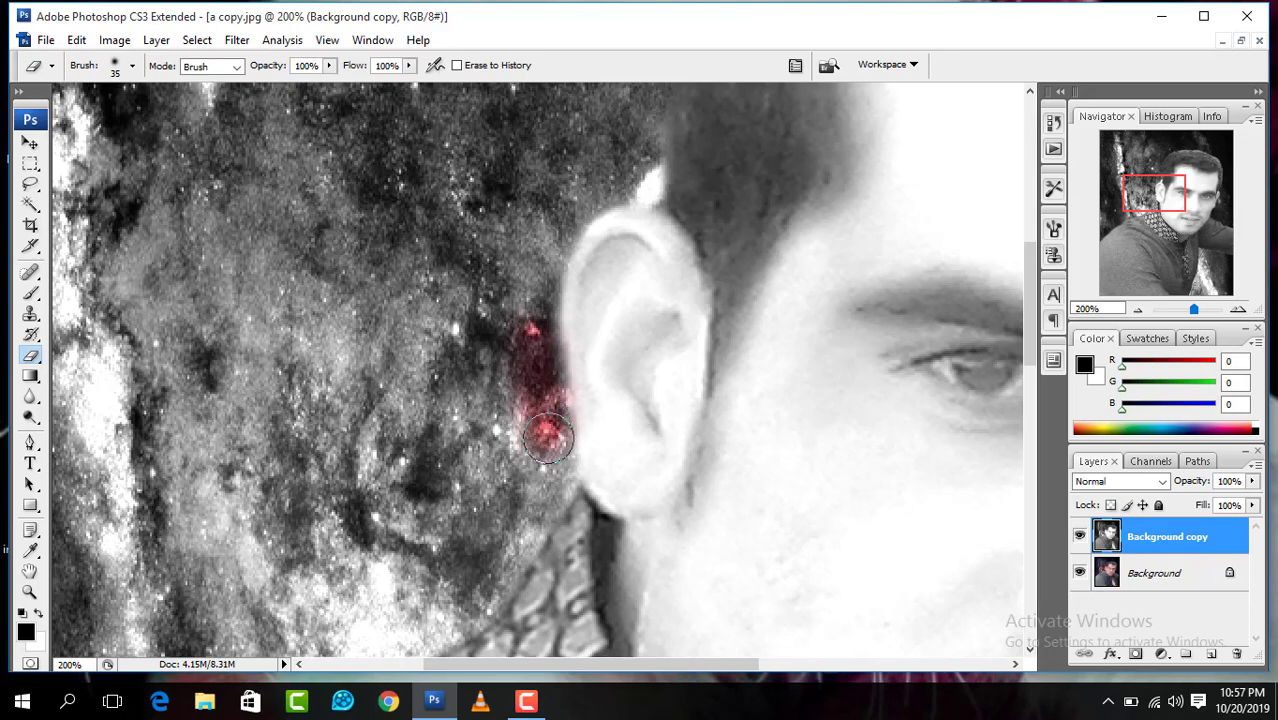
pyautogui.press('[')
pyautogui.press('[')
pyautogui.moveTo(548, 437)
pyautogui.mouseDown()
pyautogui.moveTo(641, 536)
pyautogui.moveTo(618, 638)
pyautogui.mouseUp()
pyautogui.scroll(-5, 640, 600)
pyautogui.moveTo(617, 224)
pyautogui.mouseDown()
pyautogui.moveTo(685, 390)
pyautogui.moveTo(606, 615)
pyautogui.moveTo(1006, 174)
pyautogui.moveTo(912, 127)
pyautogui.mouseUp()
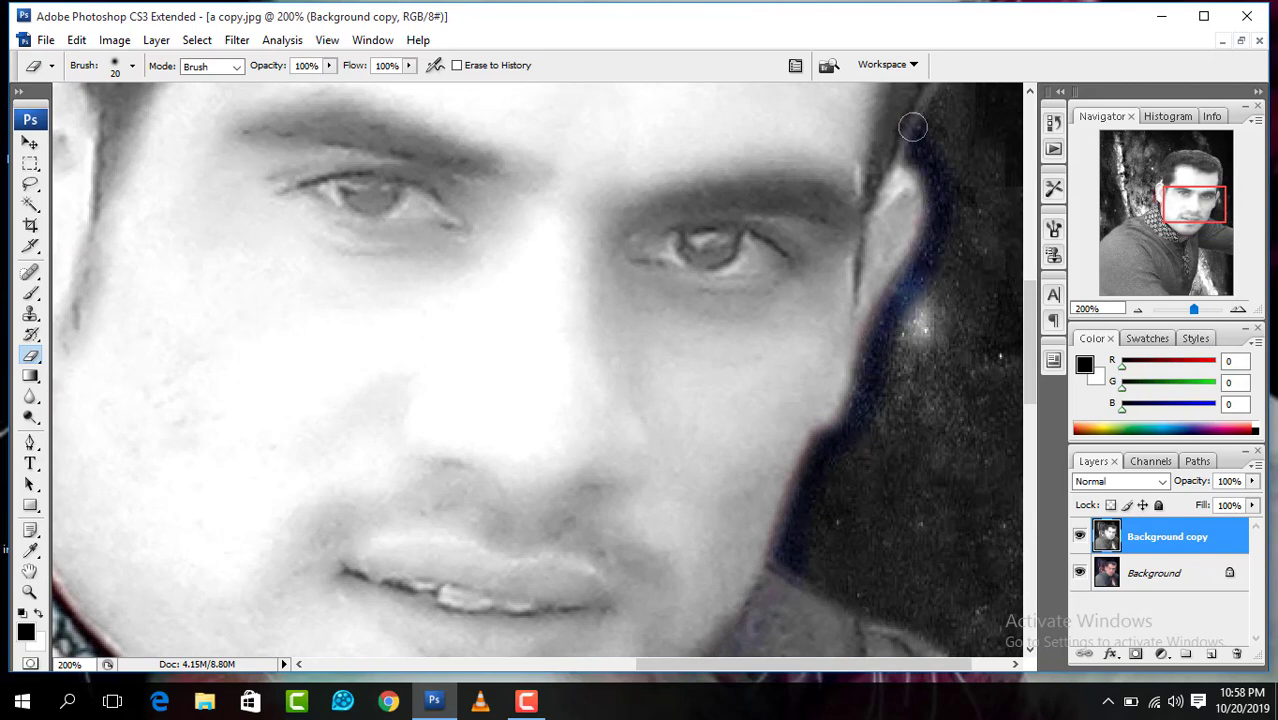
# Step: Zoom out and, with a larger brush, erase haze beside the neck, on the left, and across the top
pyautogui.hotkey('ctrl', '-')
pyautogui.hotkey('ctrl', '-')
pyautogui.press(']')
pyautogui.press(']')
pyautogui.press(']')
pyautogui.moveTo(370, 370); pyautogui.dragTo(466, 560)
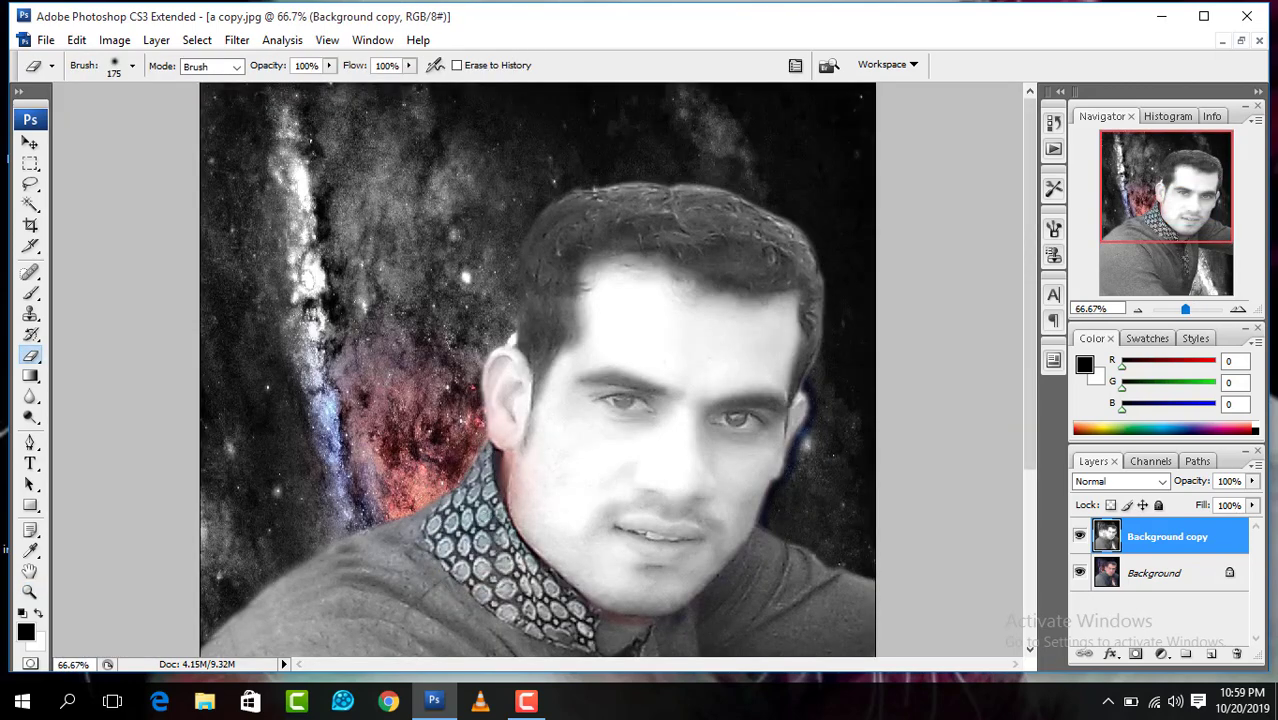
pyautogui.press(']')
pyautogui.press(']')
pyautogui.moveTo(300, 260); pyautogui.dragTo(470, 350)
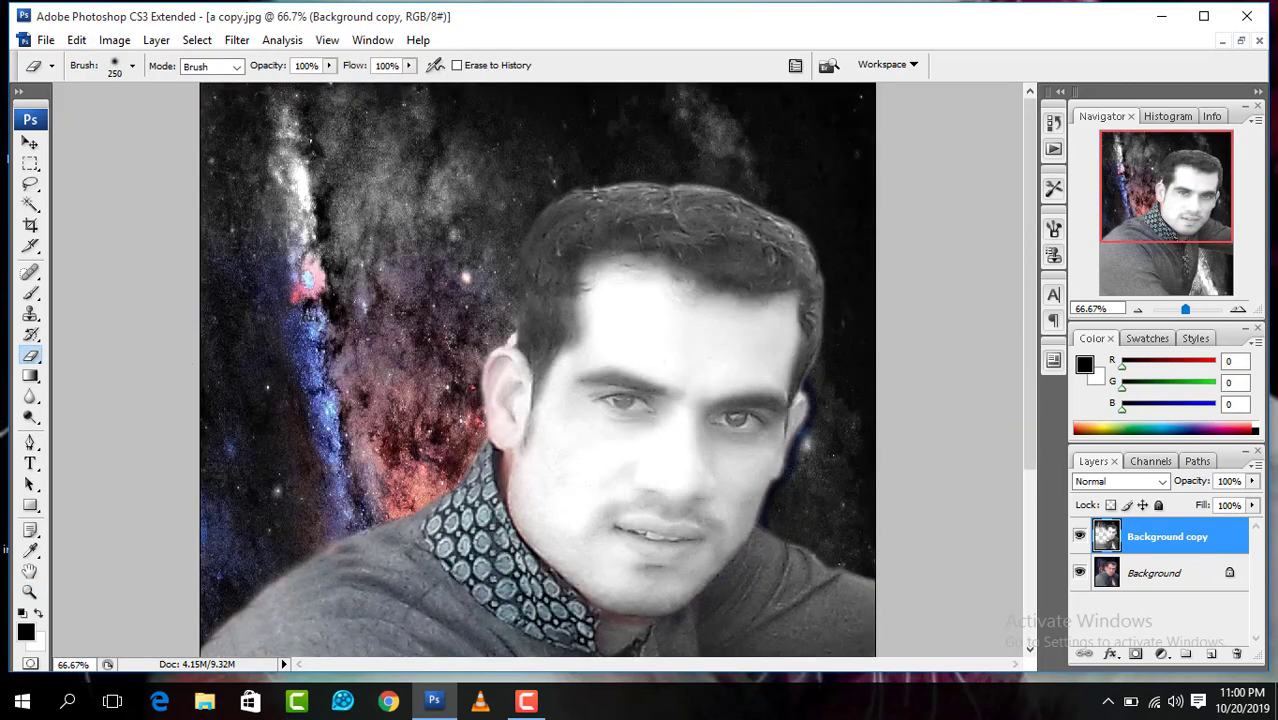
pyautogui.moveTo(300, 150); pyautogui.dragTo(850, 190)
# Step: With a smaller brush, erase haze along the right edge and lower corners, then zoom out
pyautogui.press('[')
pyautogui.press('[')
pyautogui.press('[')
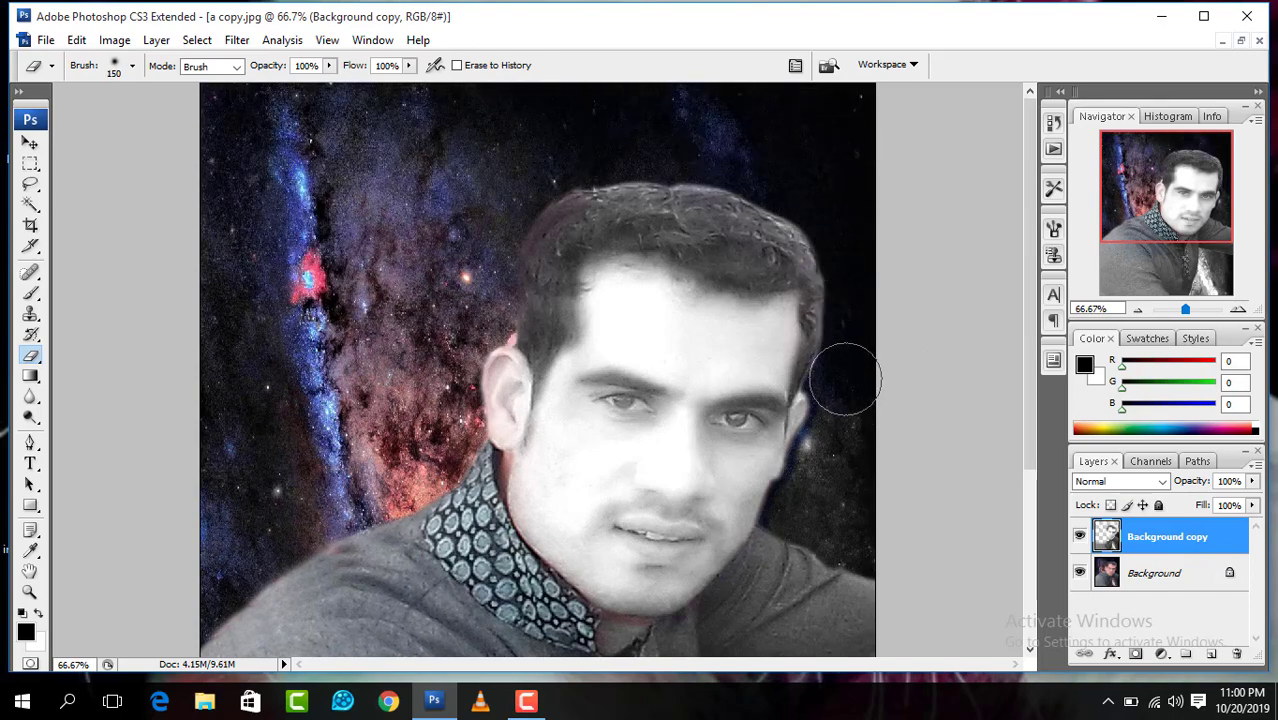
pyautogui.moveTo(845, 378); pyautogui.dragTo(841, 585)
pyautogui.scroll(-3, 791, 412)
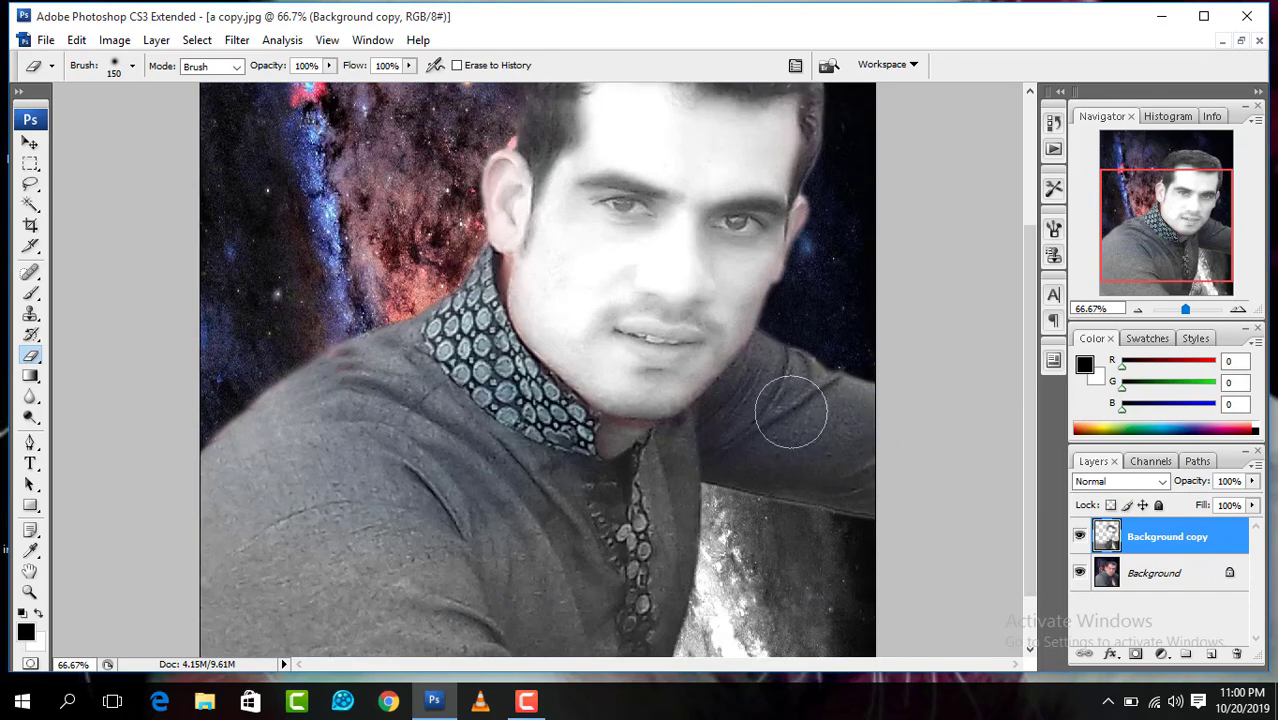
pyautogui.moveTo(791, 412)
pyautogui.mouseDown()
pyautogui.moveTo(685, 457)
pyautogui.moveTo(657, 528)
pyautogui.moveTo(805, 560)
pyautogui.mouseUp()
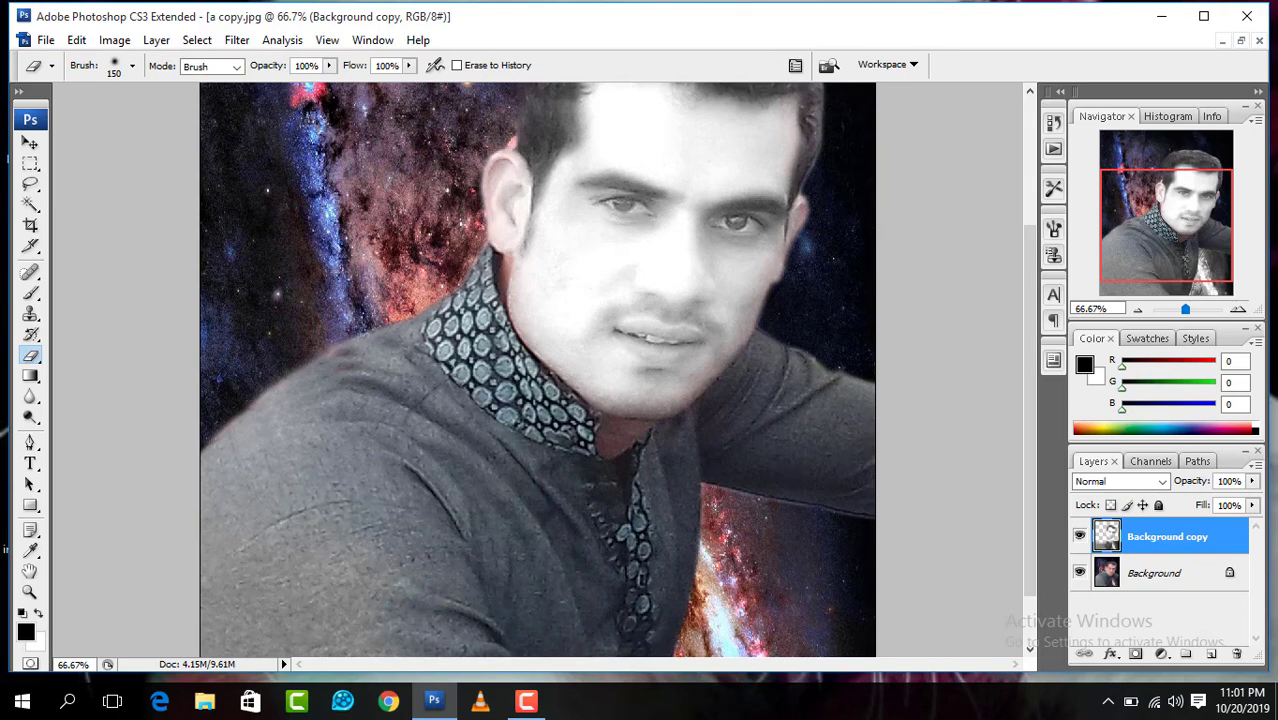
pyautogui.moveTo(360, 570); pyautogui.dragTo(271, 518)
pyautogui.press('z')
pyautogui.keyDown('alt'); pyautogui.click(607, 252); pyautogui.keyUp('alt')
pyautogui.keyDown('alt'); pyautogui.click(607, 252); pyautogui.keyUp('alt')
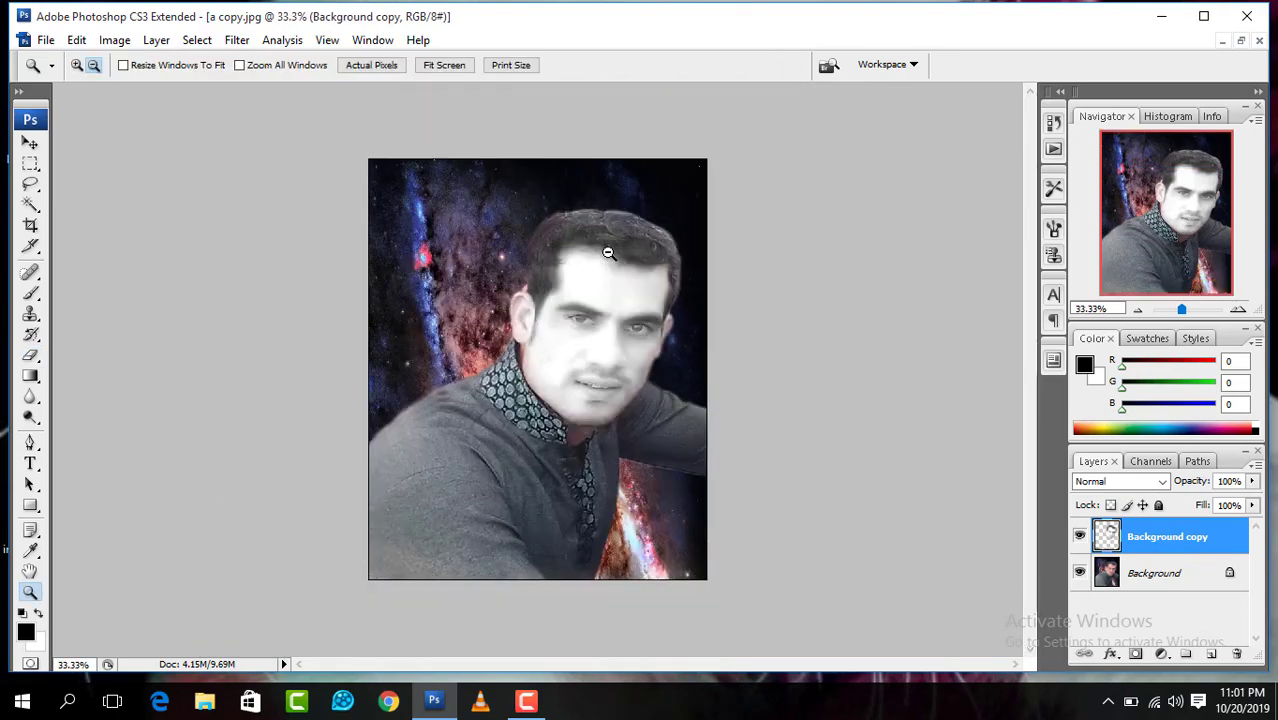
# Step: Restore the document windows and marquee-select the left eye patch in Joker Face1.png
pyautogui.click(1241, 40)
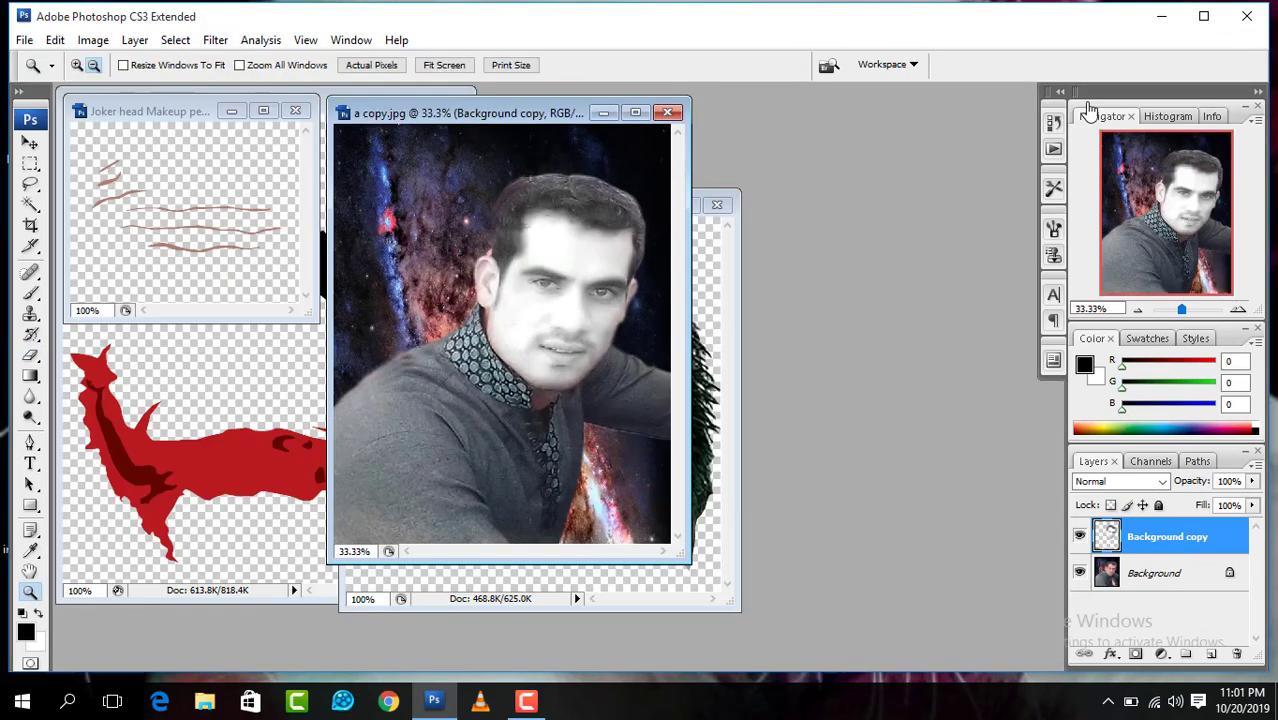
pyautogui.click(247, 364)
pyautogui.keyDown('alt'); pyautogui.click(238, 306); pyautogui.keyUp('alt')
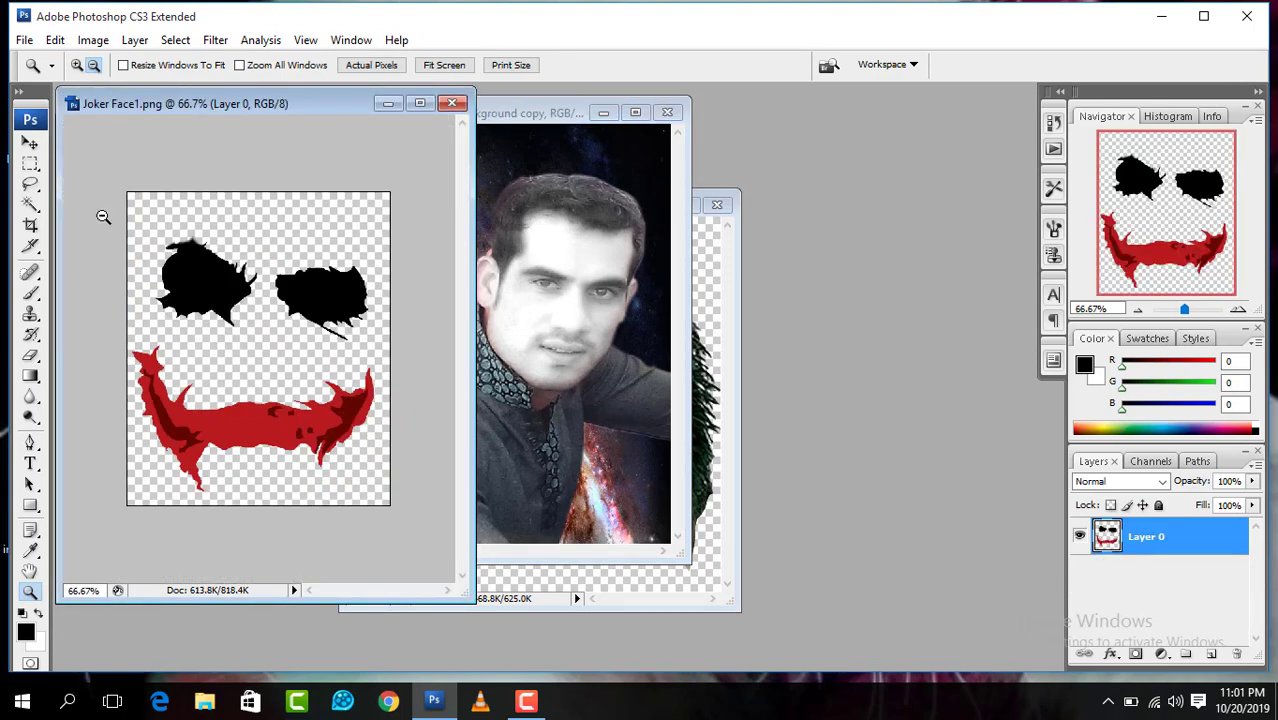
pyautogui.click(31, 168)
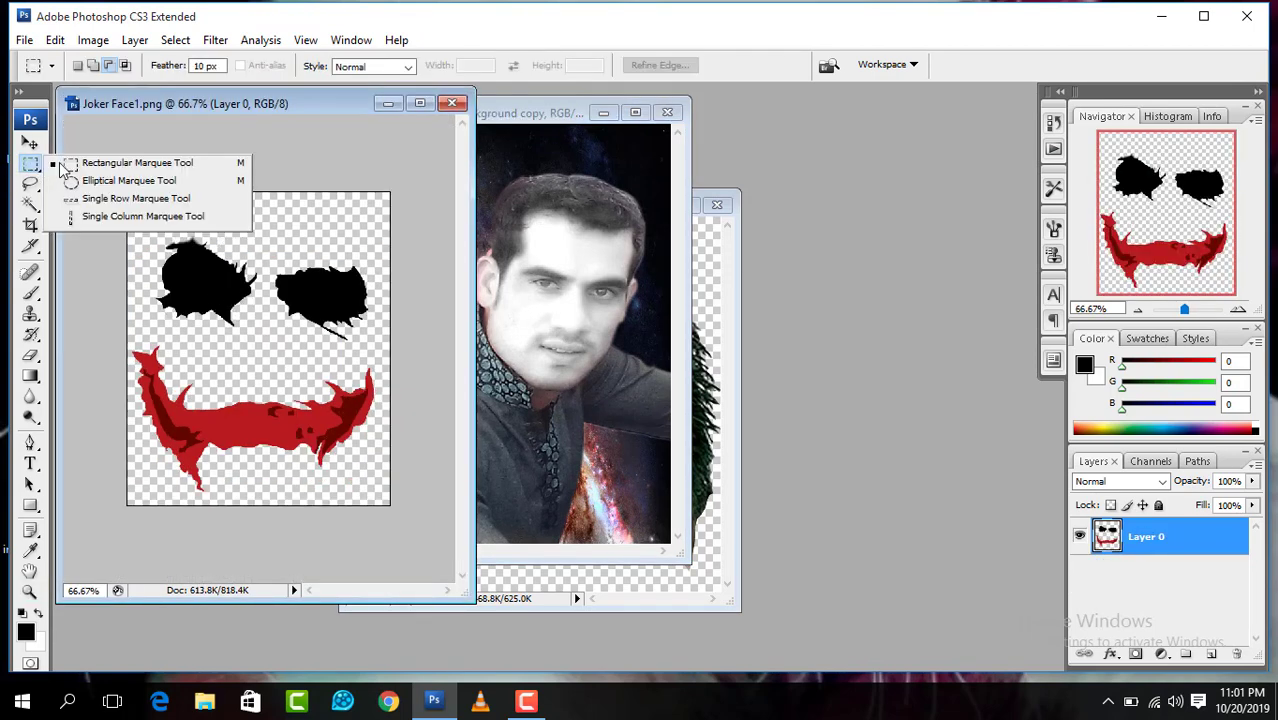
pyautogui.click(62, 163)
pyautogui.moveTo(128, 210); pyautogui.dragTo(266, 342)
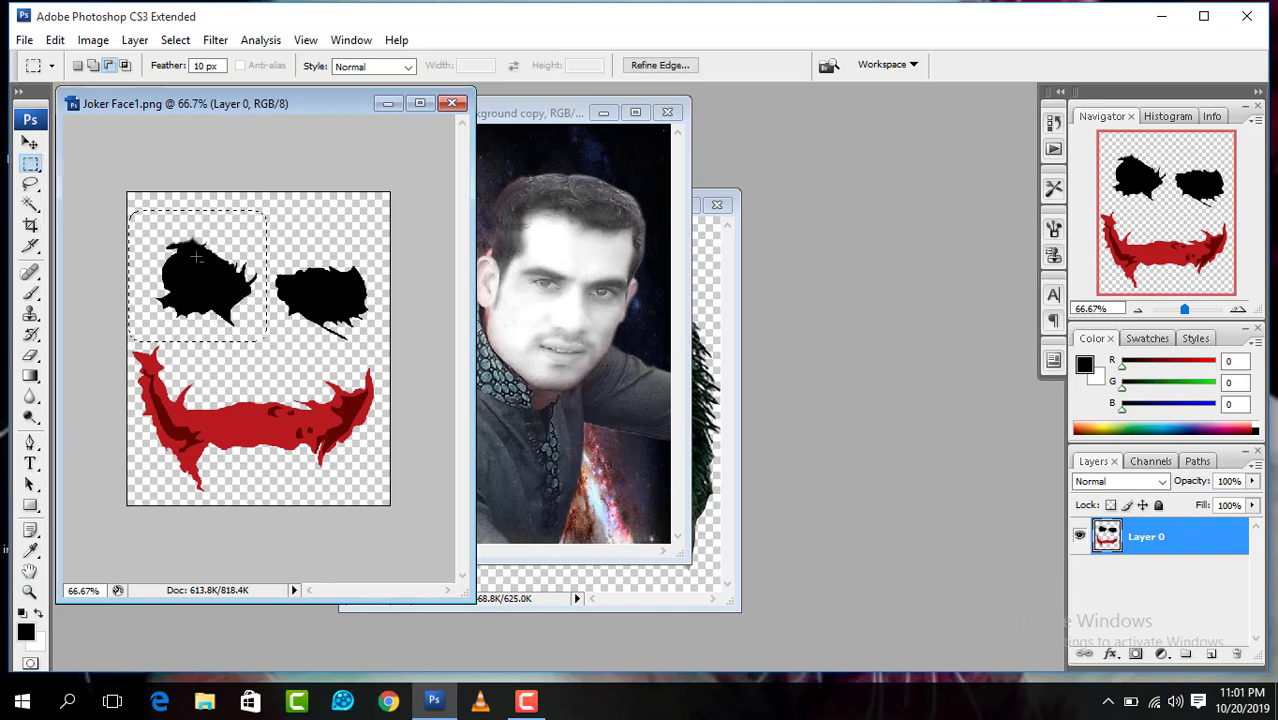
# Step: Move the eye patch onto the portrait, maximize it, and zoom to 66.67%
pyautogui.press('v')
pyautogui.moveTo(197, 257)
pyautogui.mouseDown()
pyautogui.moveTo(467, 307)
pyautogui.moveTo(566, 278)
pyautogui.mouseUp()
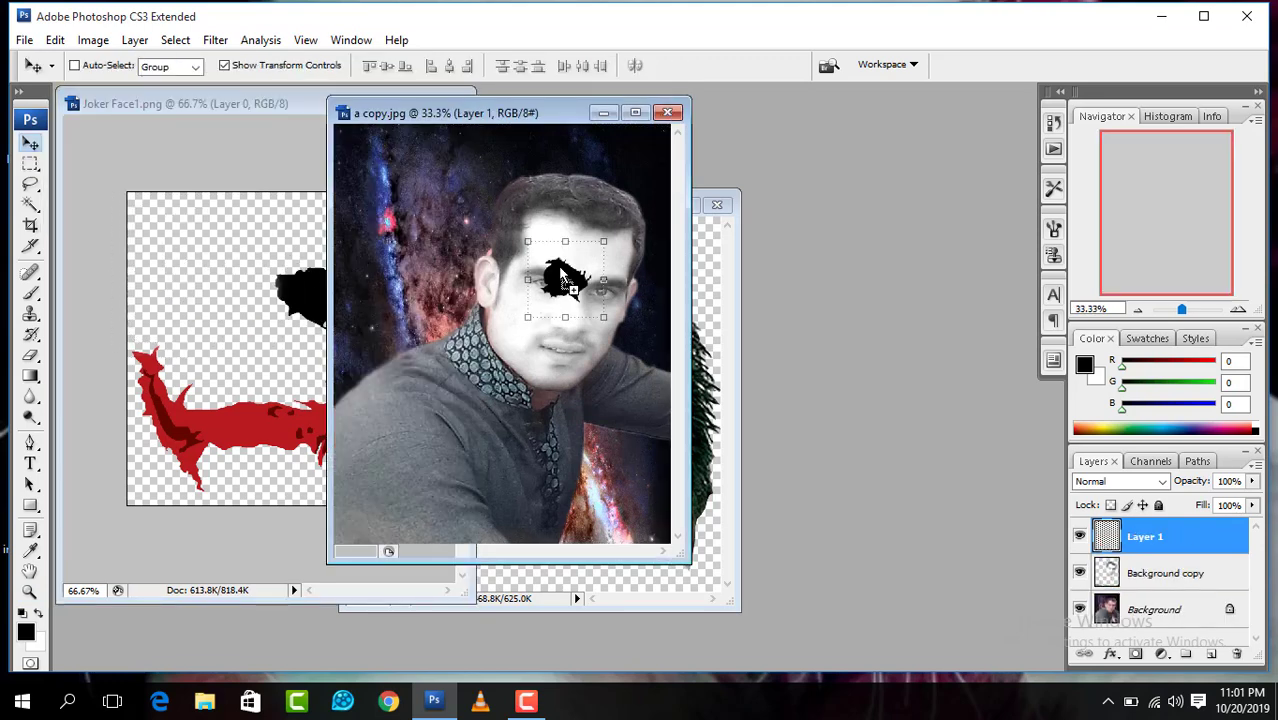
pyautogui.click(635, 113)
pyautogui.hotkey('ctrl', '+')
pyautogui.hotkey('ctrl', '+')
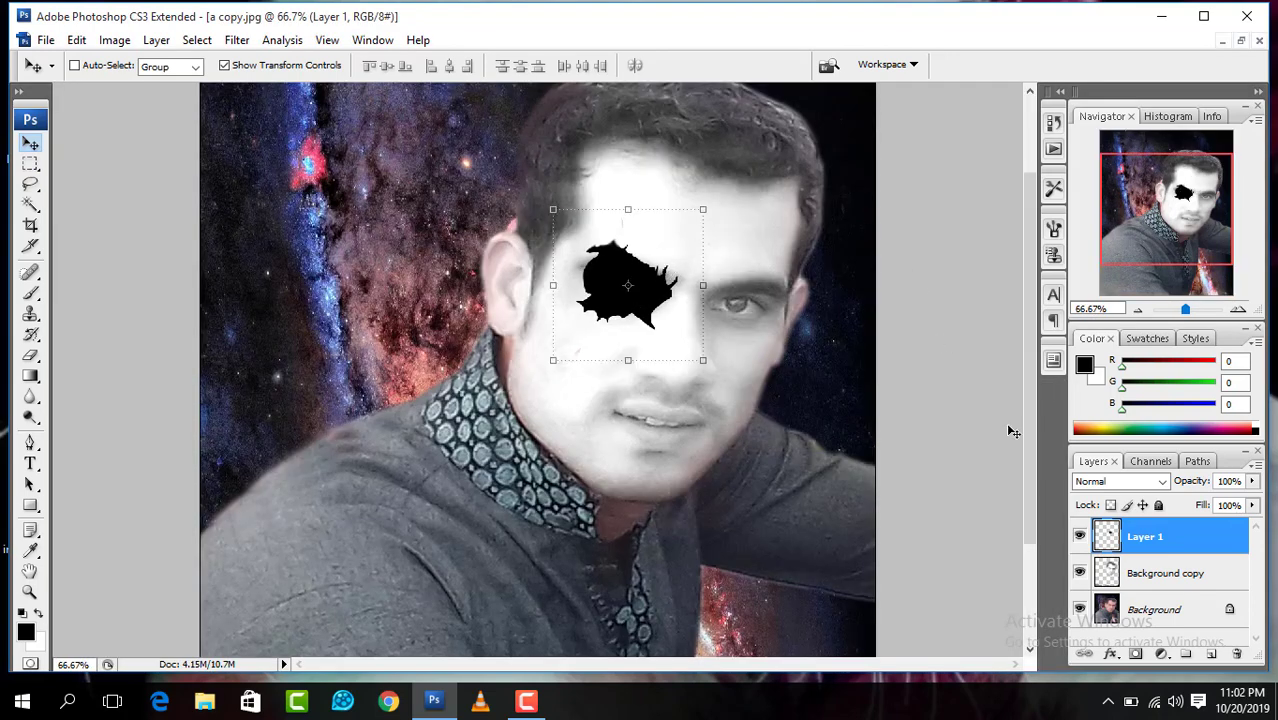
# Step: Set Layer 1's fill to 42%
pyautogui.click(1253, 506)
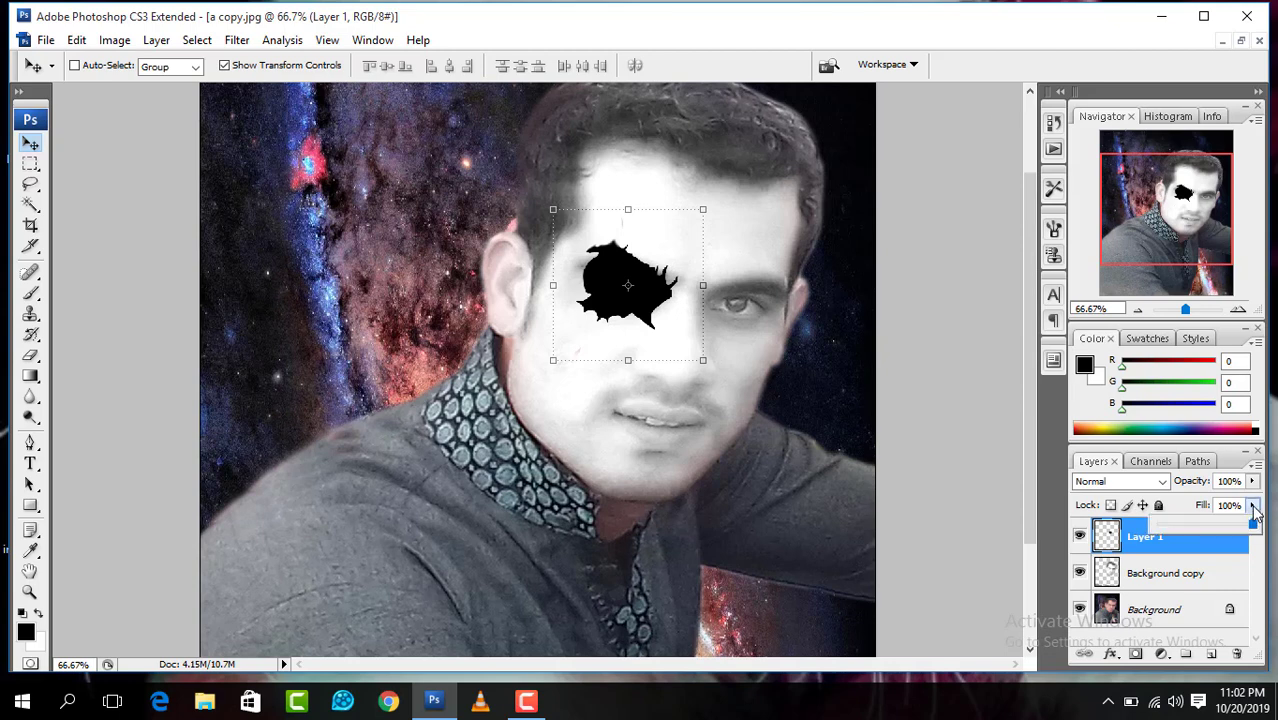
pyautogui.click(1199, 526)
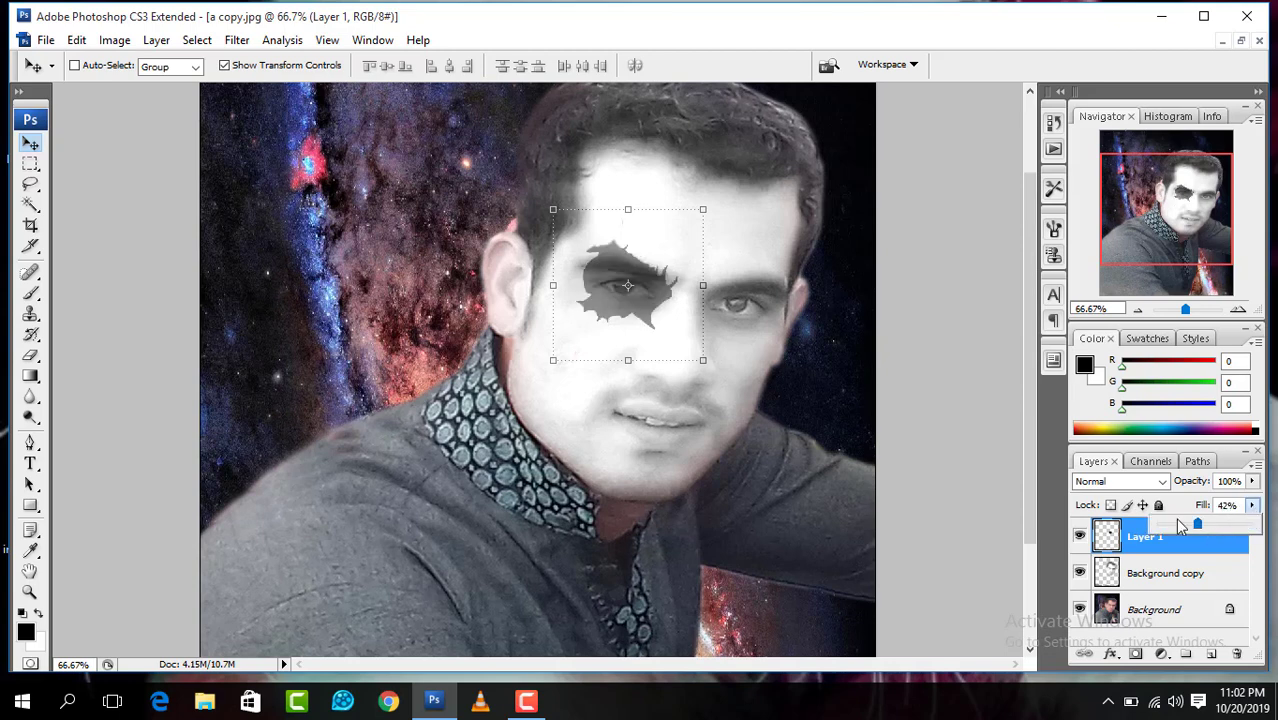
pyautogui.click(631, 287)
# Step: Enlarge and warp the eye patch around the eye, apply it, and hide Layer 1
pyautogui.hotkey('ctrl', 't')
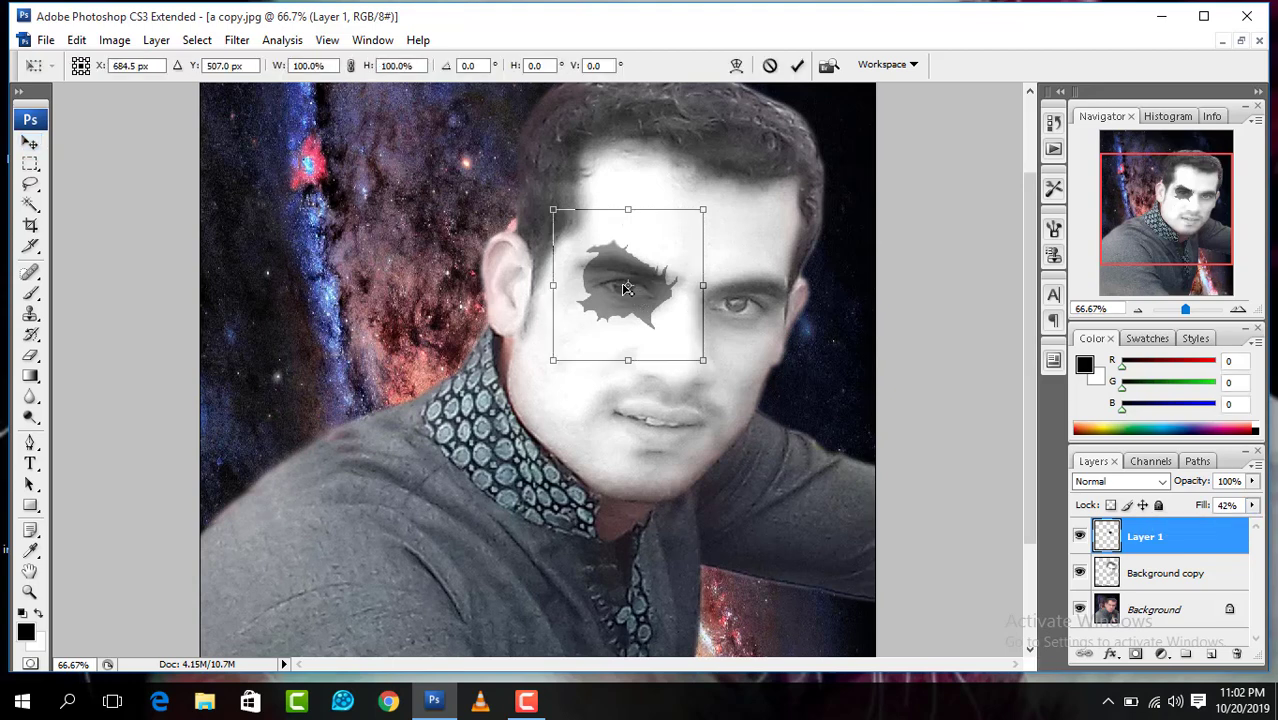
pyautogui.moveTo(703, 210); pyautogui.dragTo(708, 207)
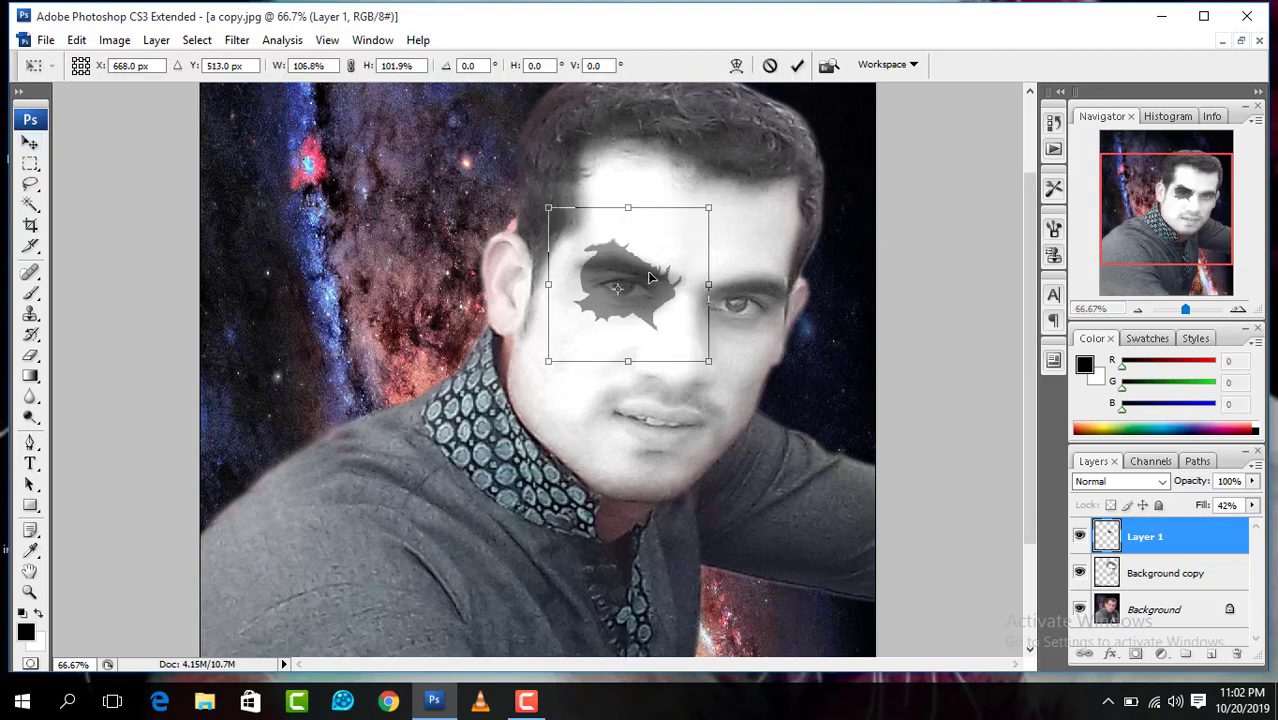
pyautogui.rightClick(650, 290)
pyautogui.click(705, 434)
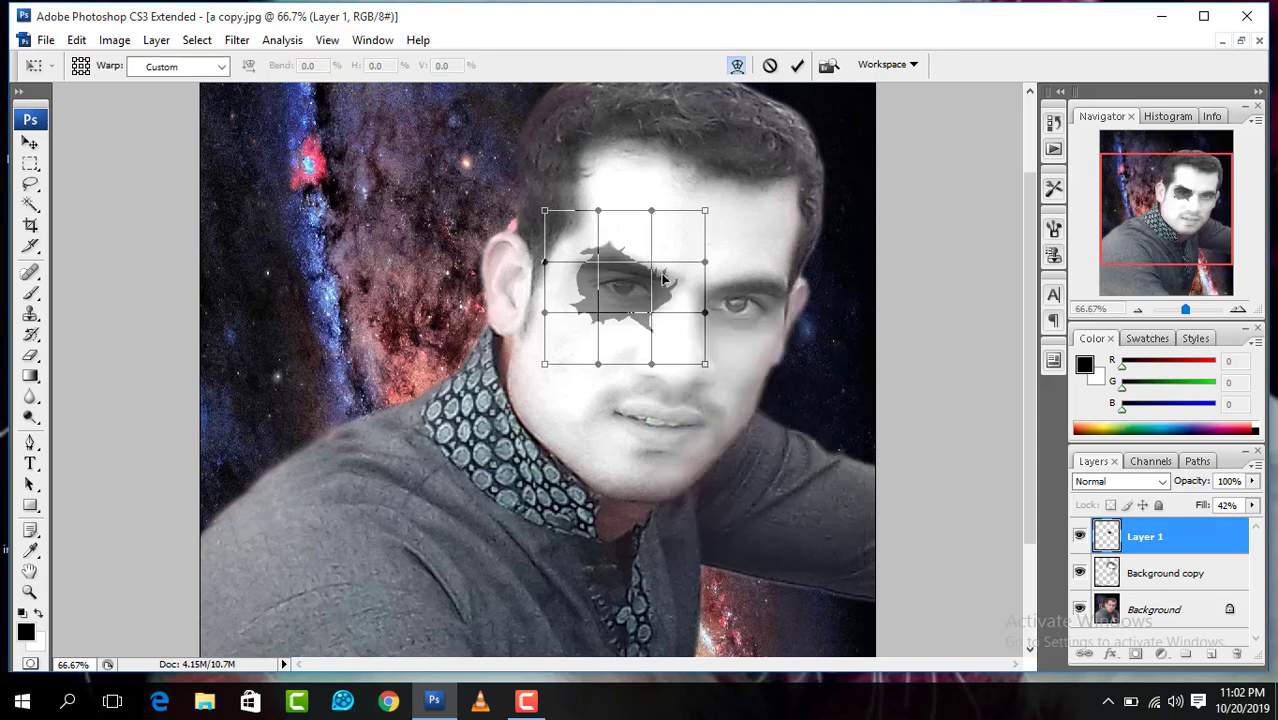
pyautogui.moveTo(659, 273); pyautogui.dragTo(661, 272)
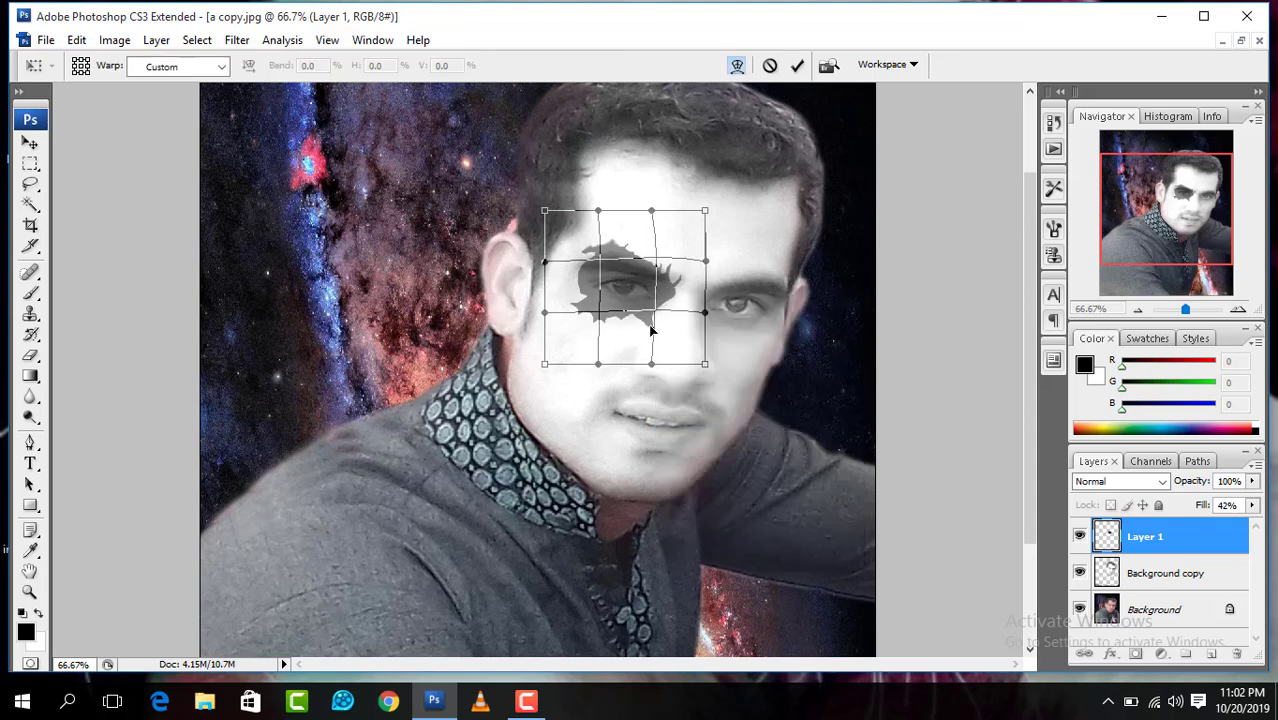
pyautogui.moveTo(650, 330)
pyautogui.mouseDown()
pyautogui.moveTo(627, 276)
pyautogui.moveTo(660, 262)
pyautogui.mouseUp()
pyautogui.click(797, 65)
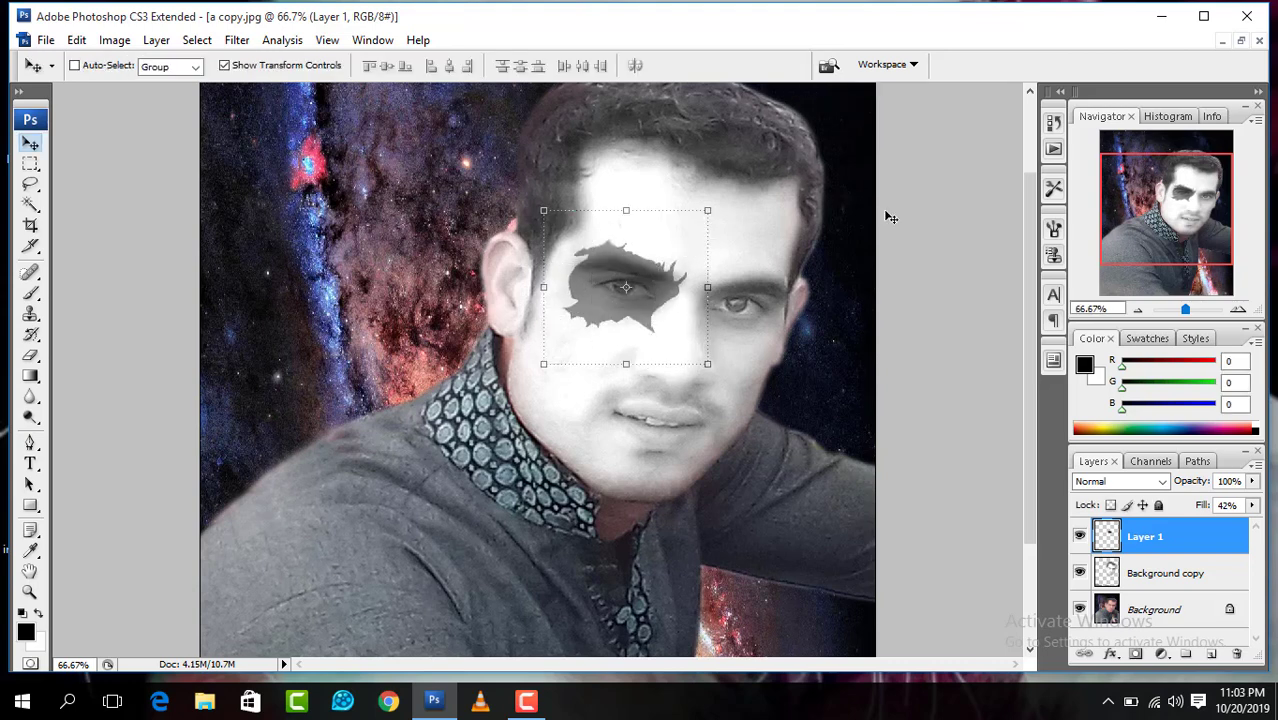
pyautogui.click(1079, 541)
# Step: On Background copy at 300% zoom, erase the upper eyelid with a size-35 eraser, then select Layer 1
pyautogui.click(1162, 578)
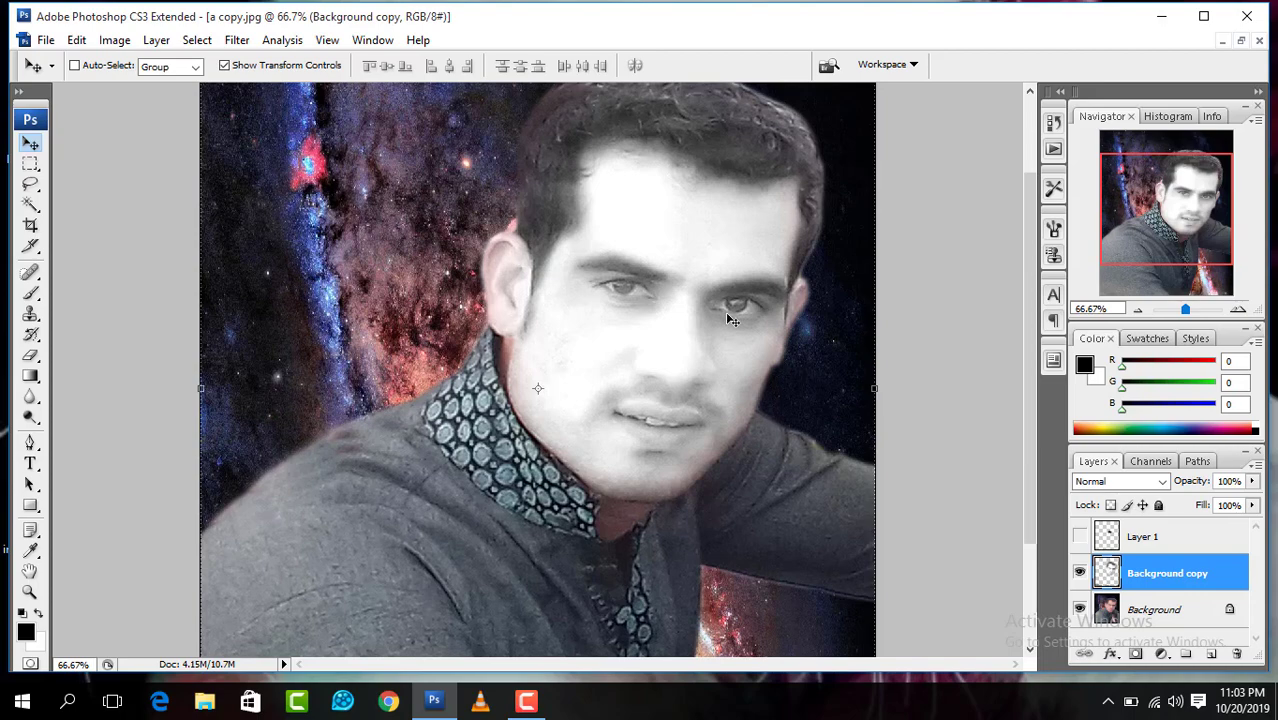
pyautogui.keyDown('ctrl'); pyautogui.click(668, 298); pyautogui.keyUp('ctrl')
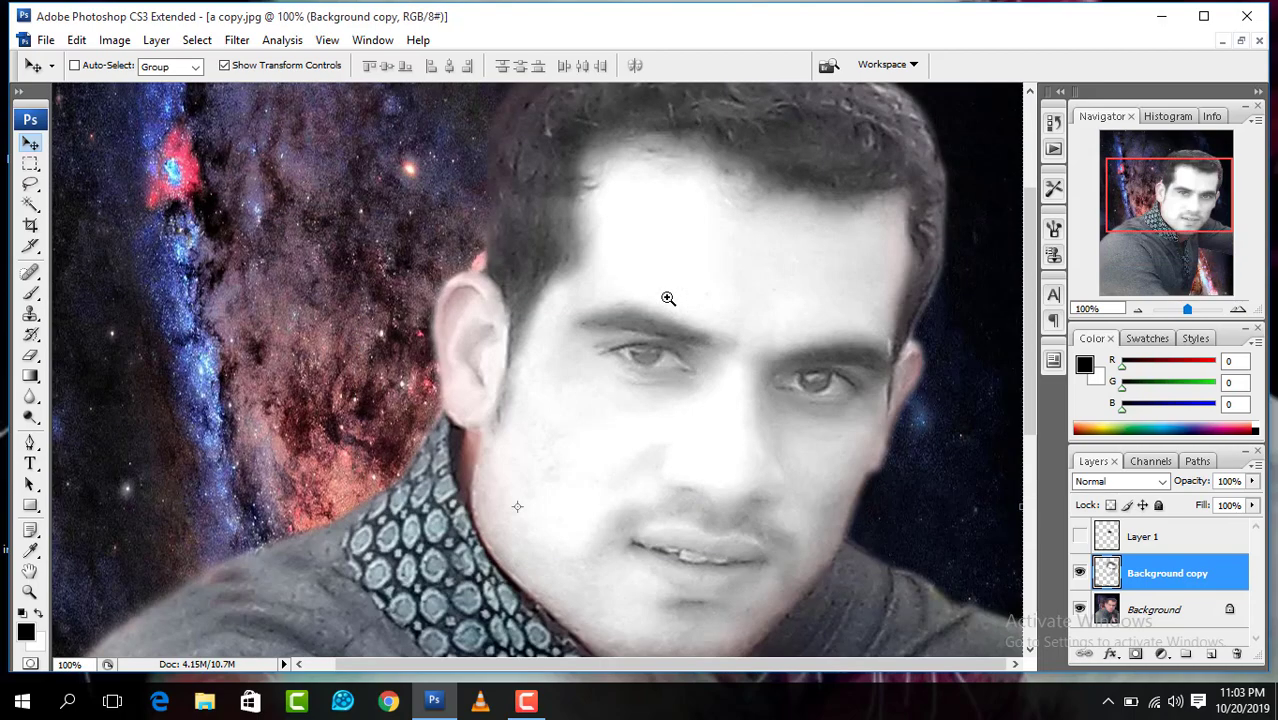
pyautogui.keyDown('ctrl'); pyautogui.click(670, 340); pyautogui.keyUp('ctrl')
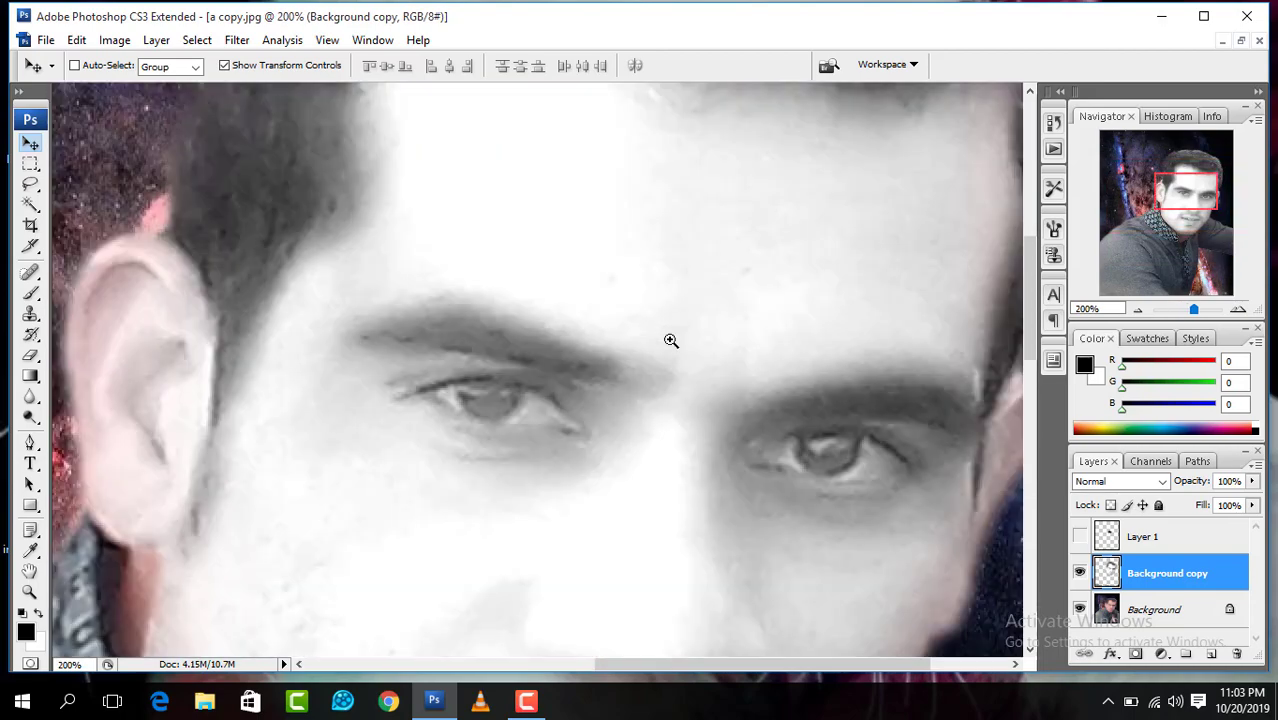
pyautogui.keyDown('ctrl'); pyautogui.click(534, 425); pyautogui.keyUp('ctrl')
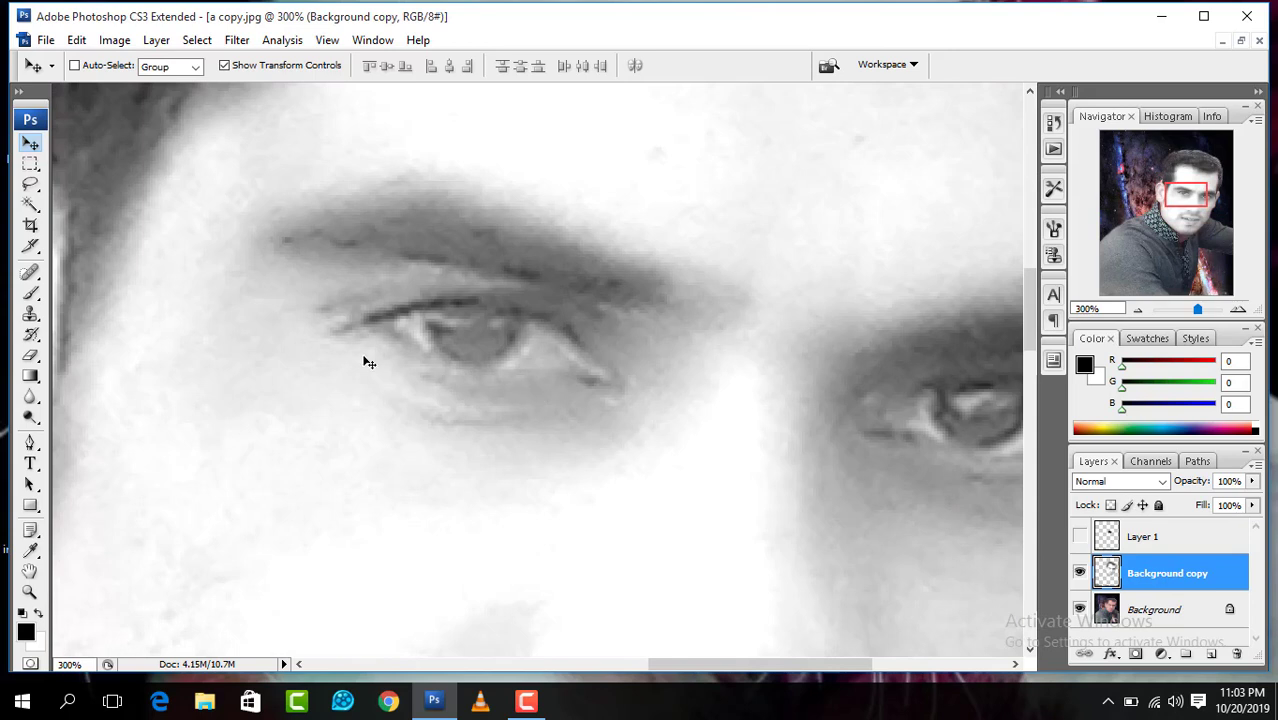
pyautogui.press('e')
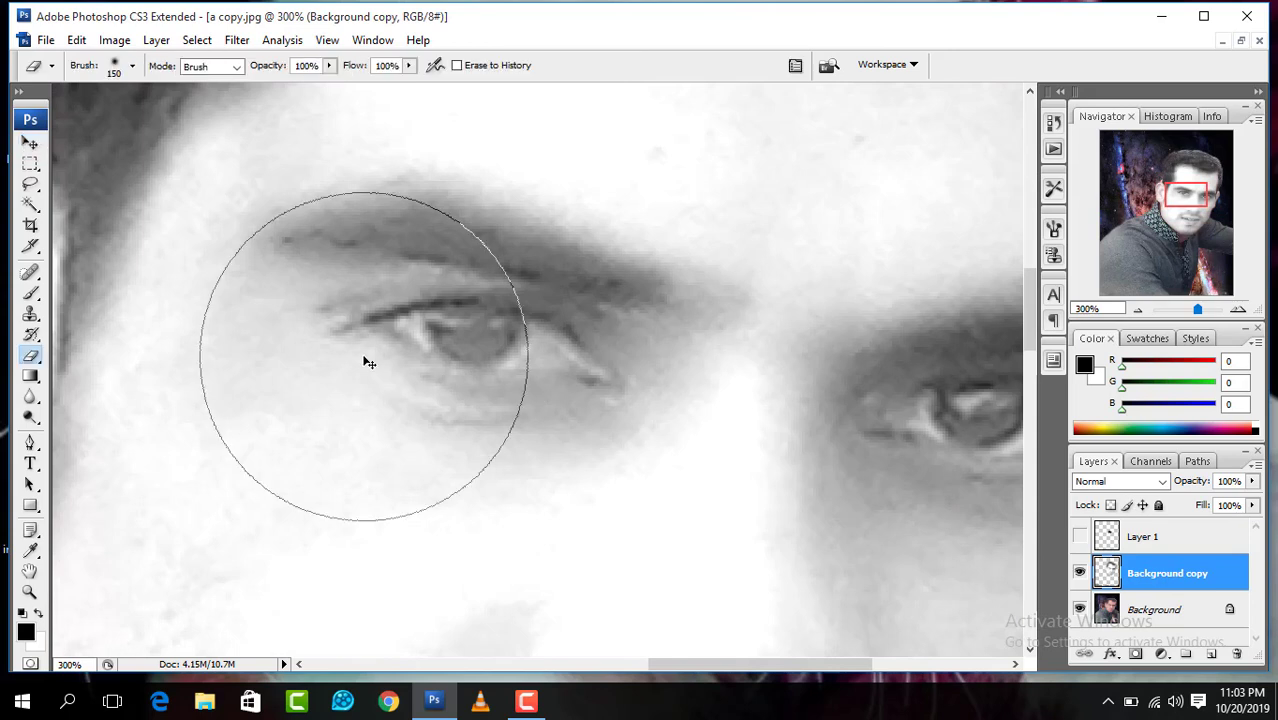
pyautogui.press('[')
pyautogui.press('[')
pyautogui.press('[')
pyautogui.press('[')
pyautogui.press('[')
pyautogui.press('[')
pyautogui.press('[')
pyautogui.press('[')
pyautogui.press('[')
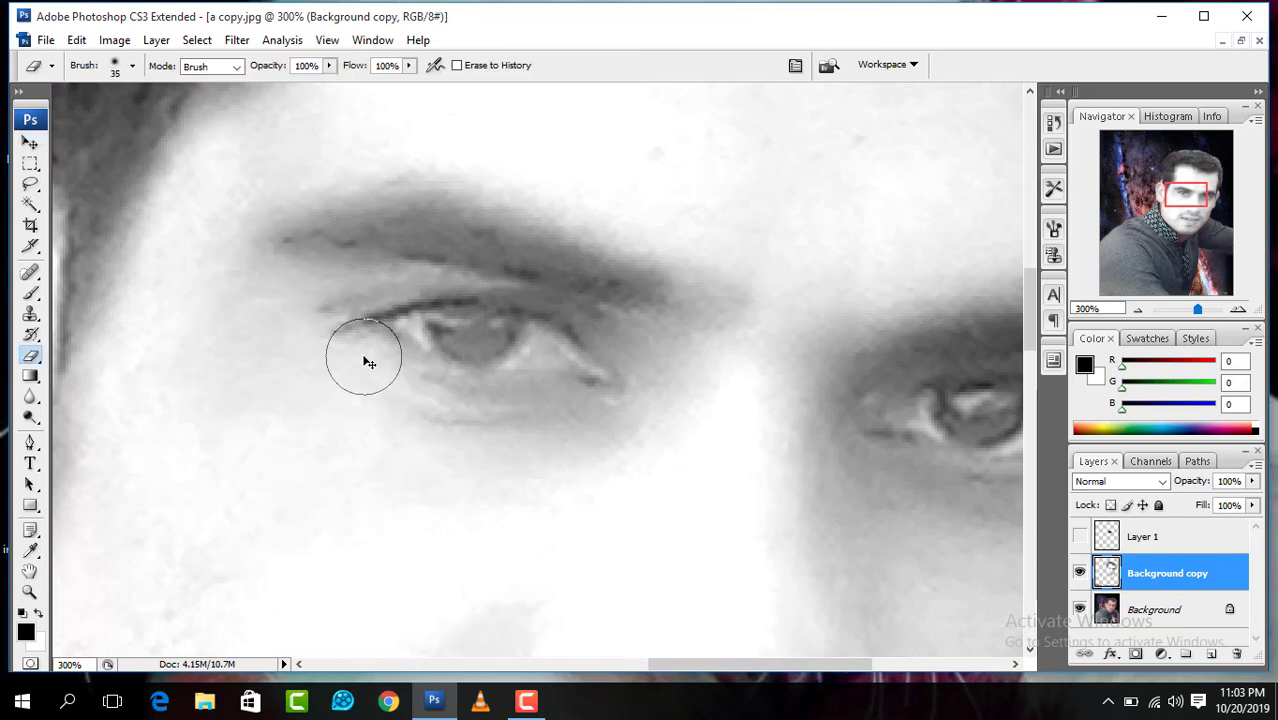
pyautogui.press('[')
pyautogui.press('[')
pyautogui.press('[')
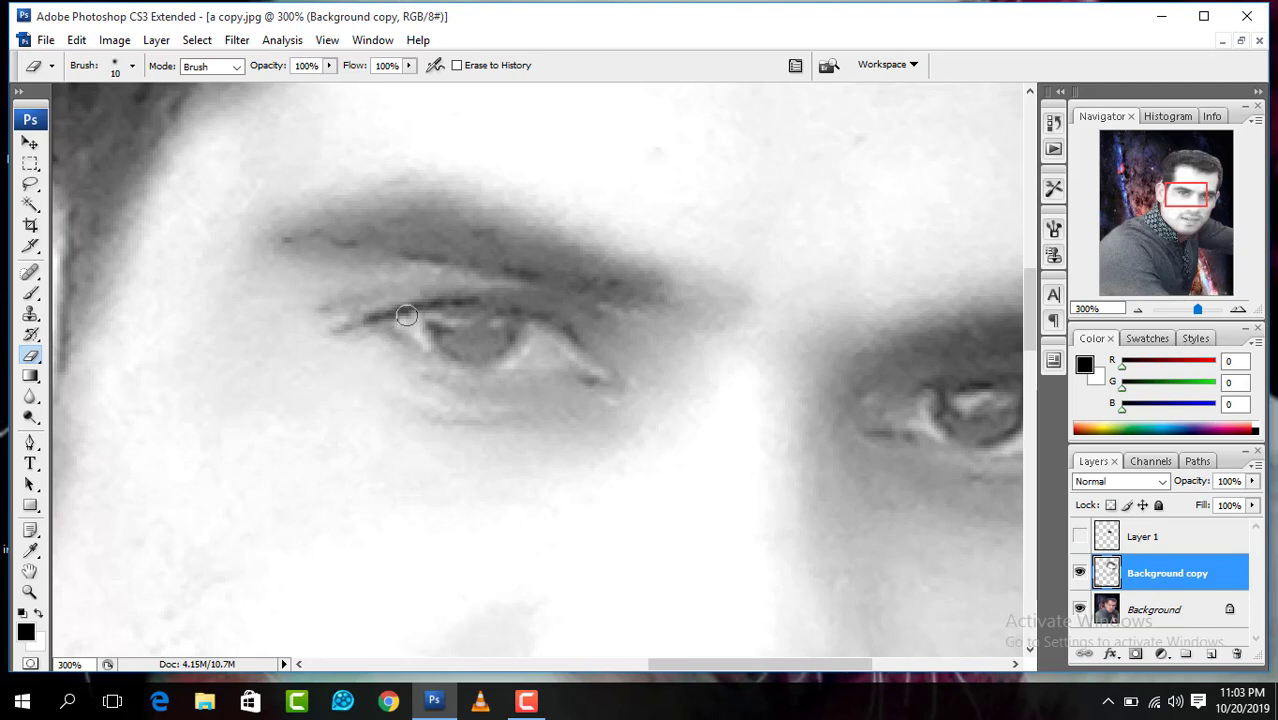
pyautogui.moveTo(409, 320)
pyautogui.mouseDown()
pyautogui.moveTo(499, 314)
pyautogui.moveTo(577, 350)
pyautogui.moveTo(488, 360)
pyautogui.moveTo(410, 330)
pyautogui.moveTo(497, 341)
pyautogui.mouseUp()
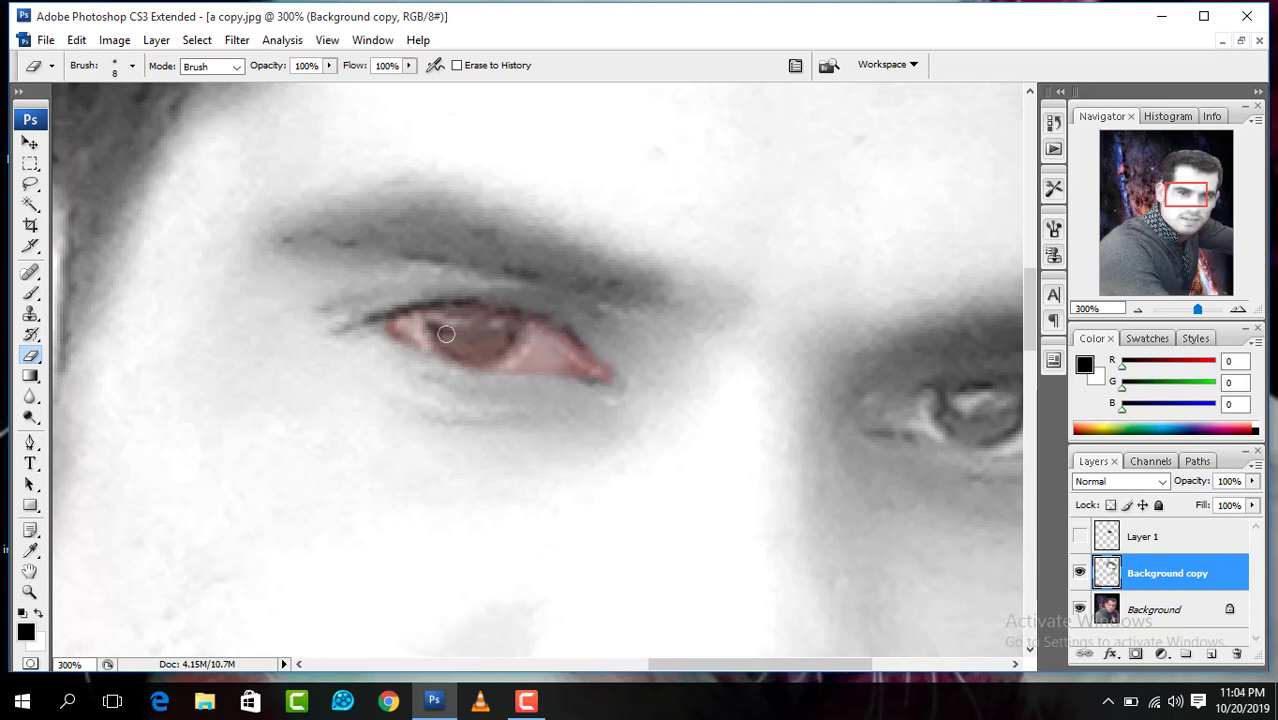
pyautogui.click(1114, 538)
# Step: Show Layer 1 again, erase the patch over the eye, and raise its fill to 77%
pyautogui.click(1080, 537)
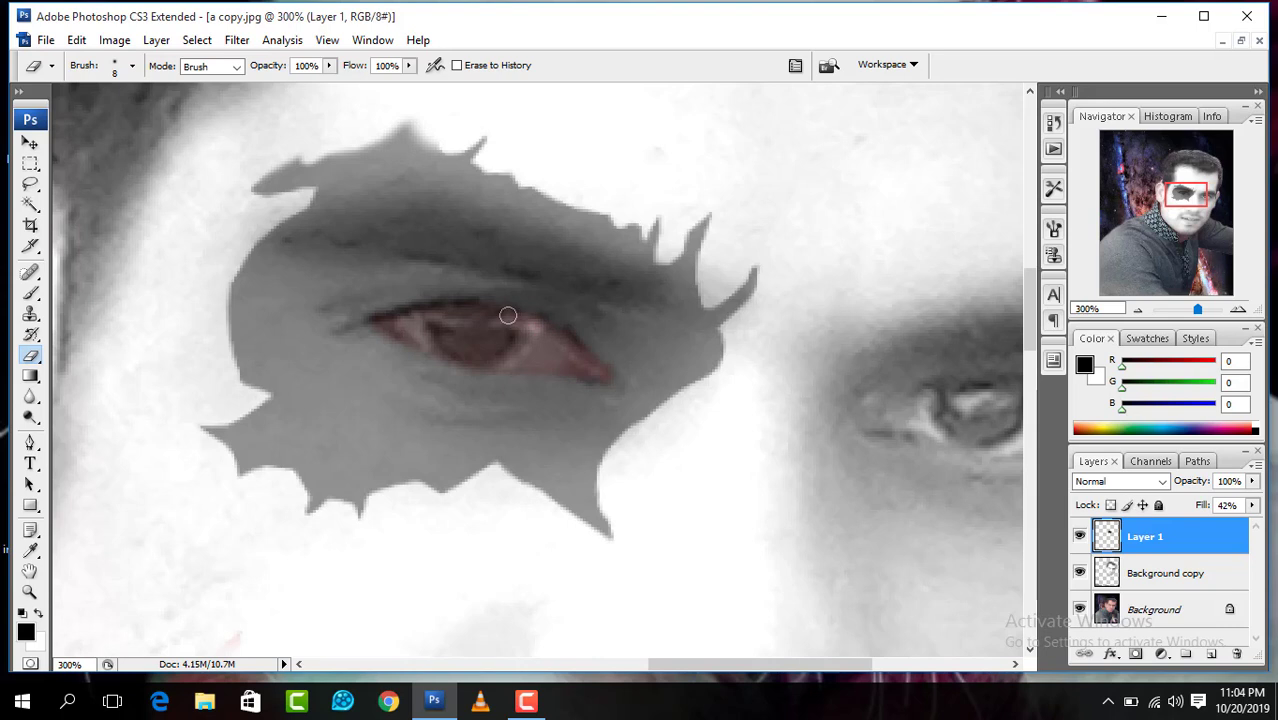
pyautogui.hotkey('alt', '[')
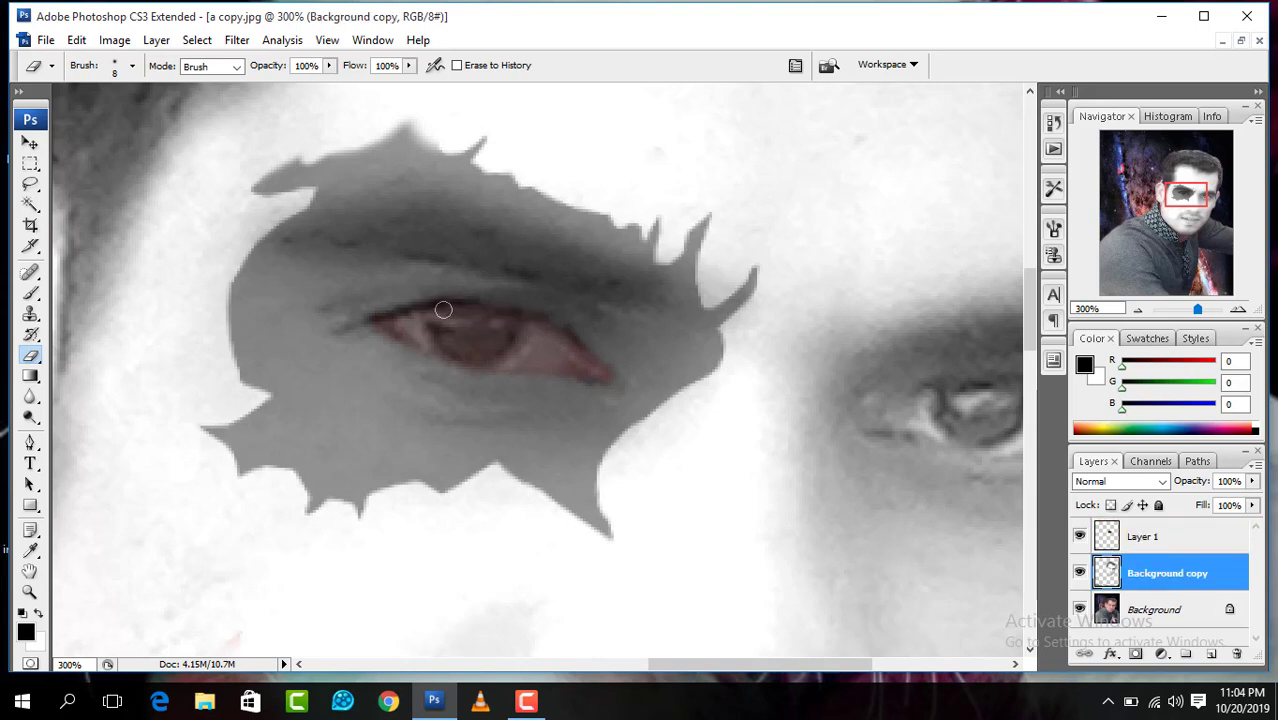
pyautogui.hotkey('alt', ']')
pyautogui.moveTo(455, 305)
pyautogui.mouseDown()
pyautogui.moveTo(380, 325)
pyautogui.moveTo(520, 368)
pyautogui.moveTo(600, 370)
pyautogui.moveTo(479, 308)
pyautogui.moveTo(548, 345)
pyautogui.mouseUp()
pyautogui.click(1254, 506)
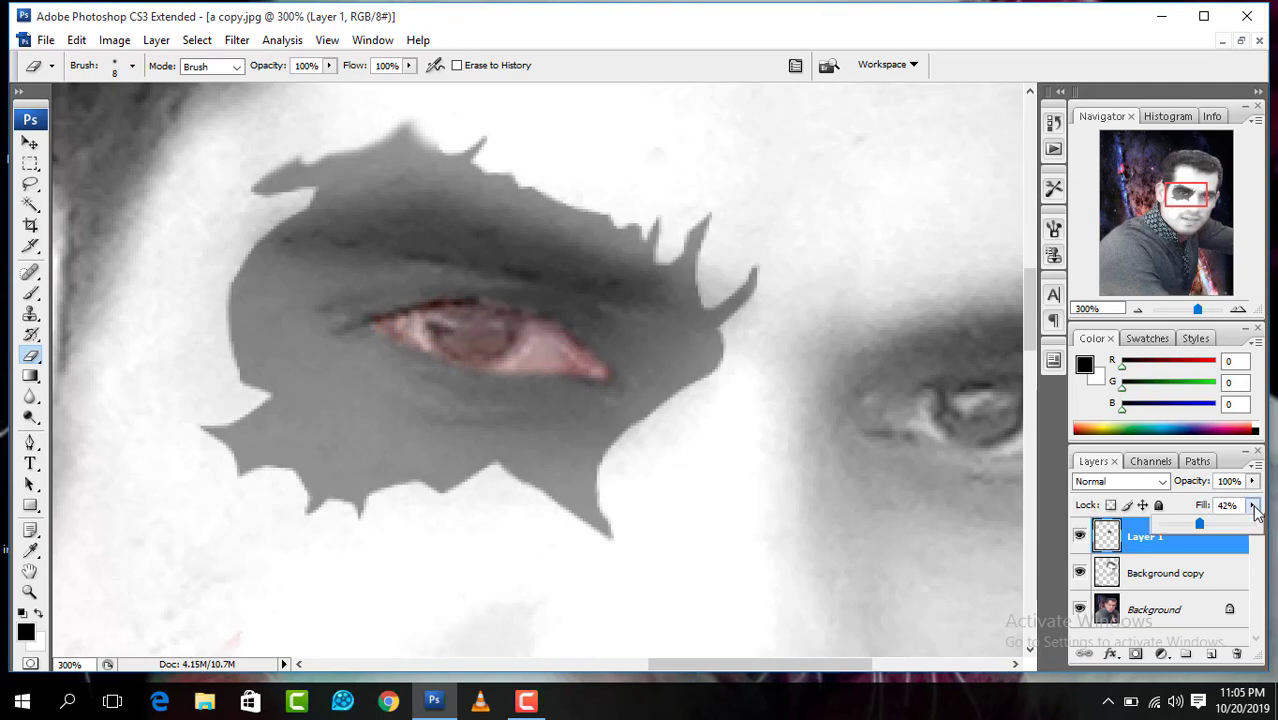
pyautogui.moveTo(1199, 524); pyautogui.dragTo(1231, 524)
# Step: Zoom out to the whole face and restore the documents to floating windows
pyautogui.press('z')
pyautogui.keyDown('alt'); pyautogui.click(742, 345); pyautogui.keyUp('alt')
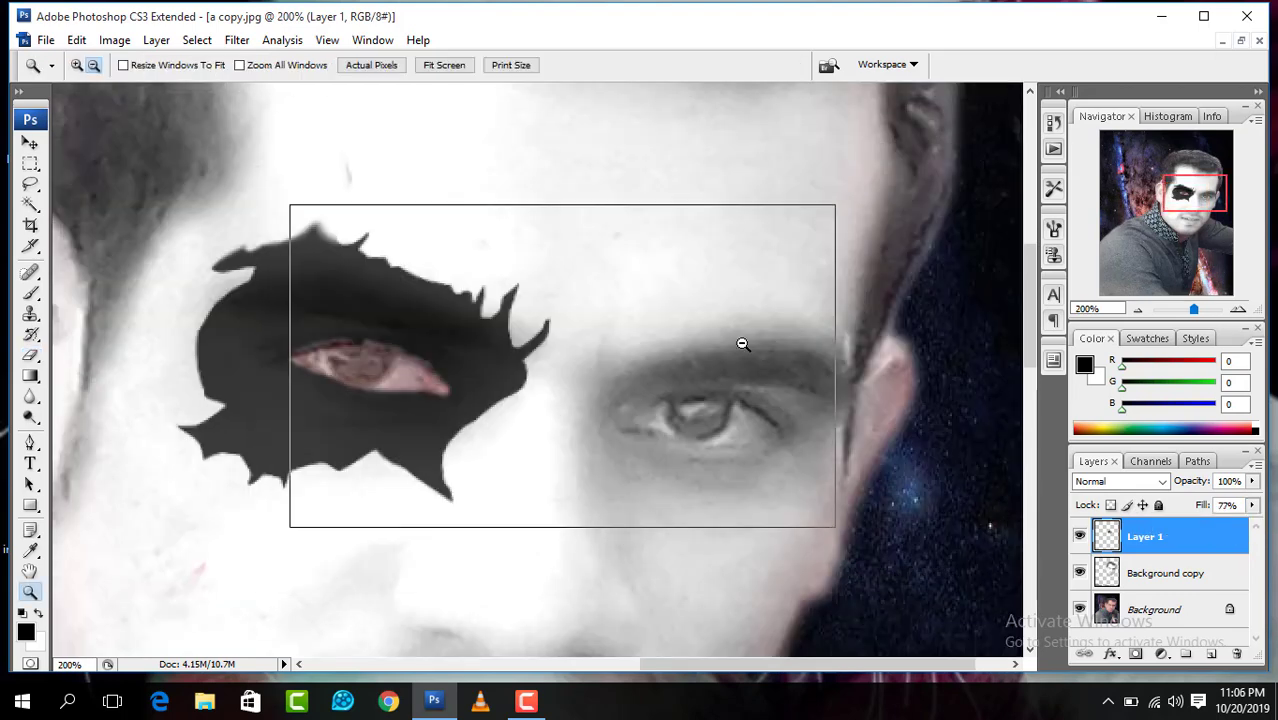
pyautogui.keyDown('alt'); pyautogui.click(742, 345); pyautogui.keyUp('alt')
pyautogui.keyDown('alt'); pyautogui.click(735, 347); pyautogui.keyUp('alt')
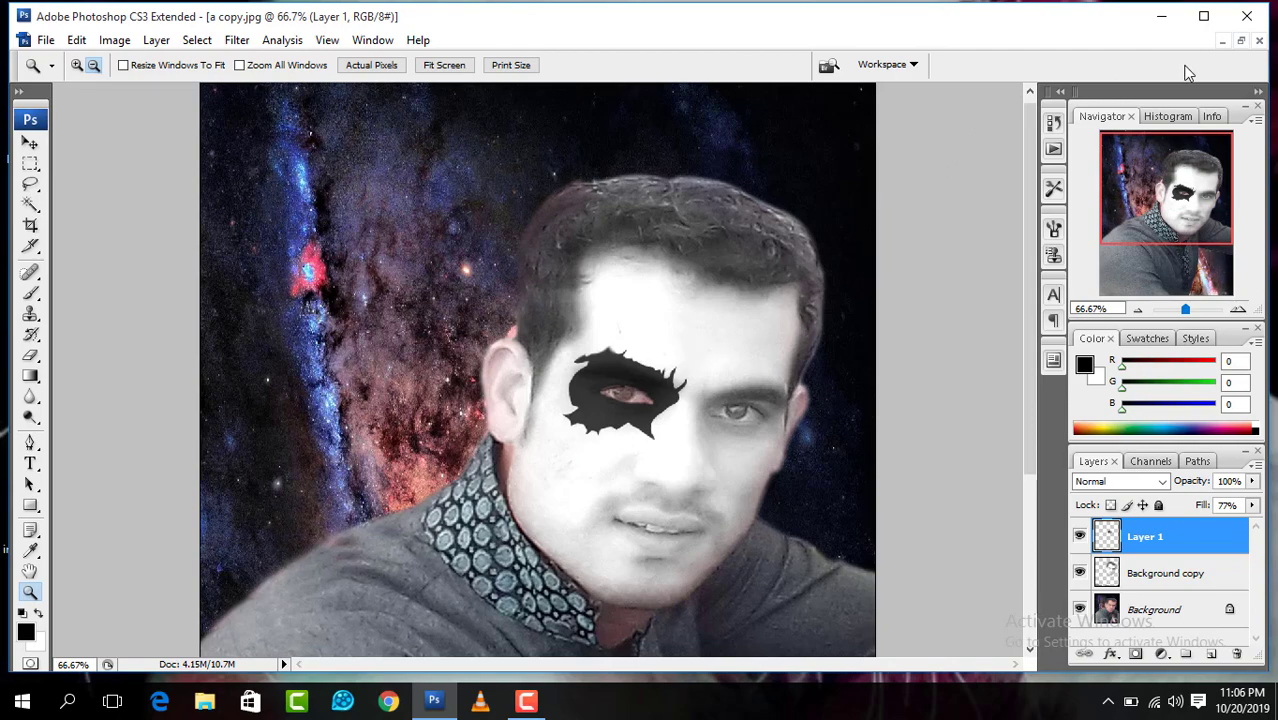
pyautogui.click(1241, 41)
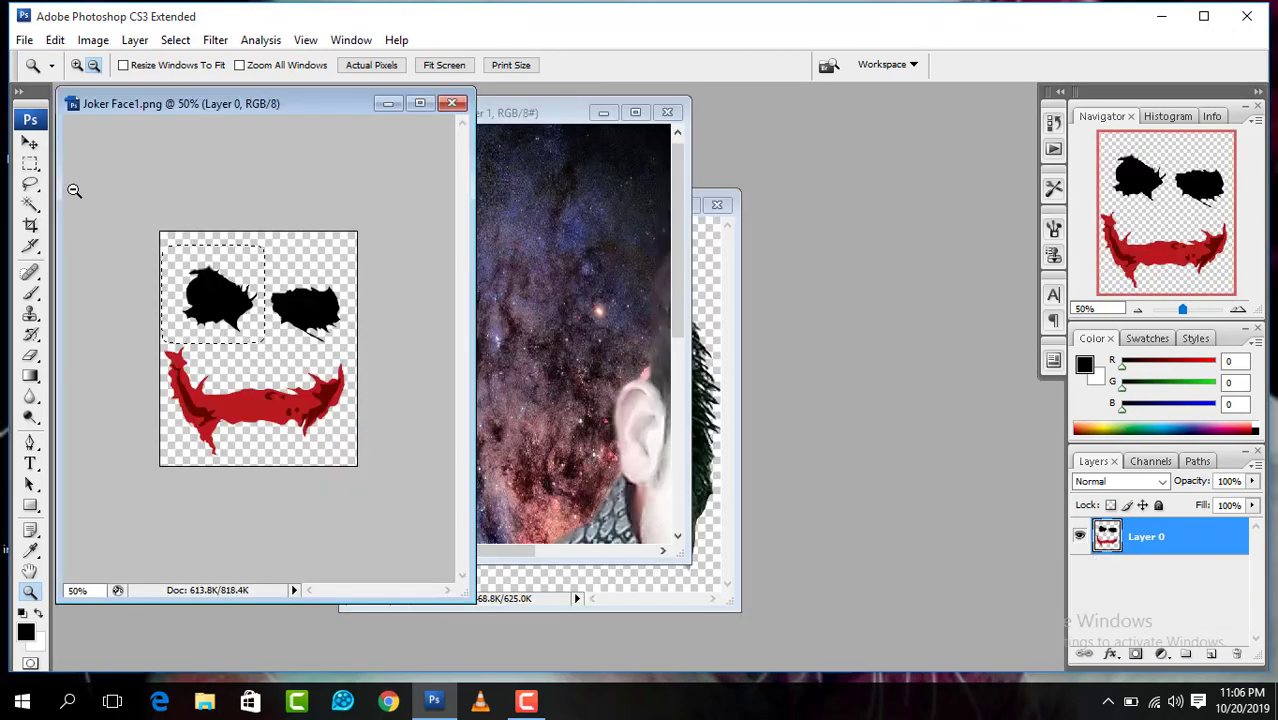
# Step: Marquee-select the right eye shape in Joker Face1.png and move it into the portrait
pyautogui.click(30, 163)
pyautogui.click(88, 164)
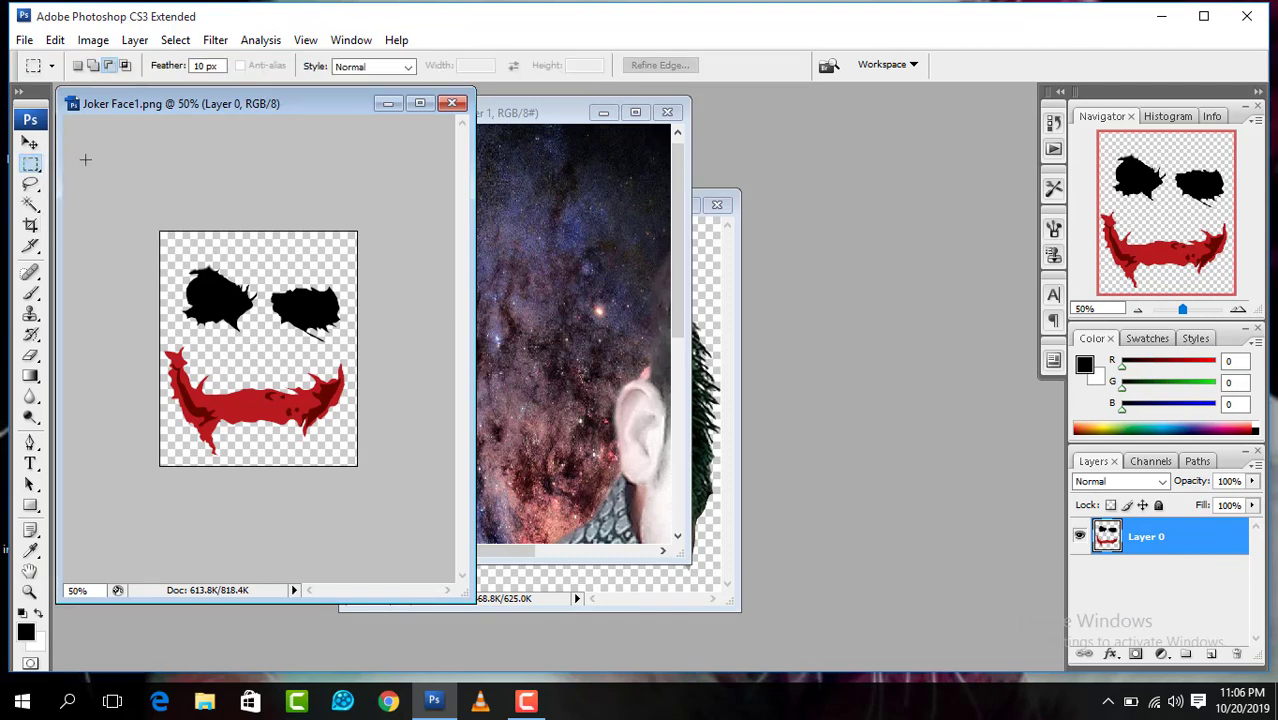
pyautogui.press('v')
pyautogui.moveTo(262, 259)
pyautogui.mouseDown()
pyautogui.moveTo(356, 350)
pyautogui.moveTo(531, 346)
pyautogui.mouseUp()
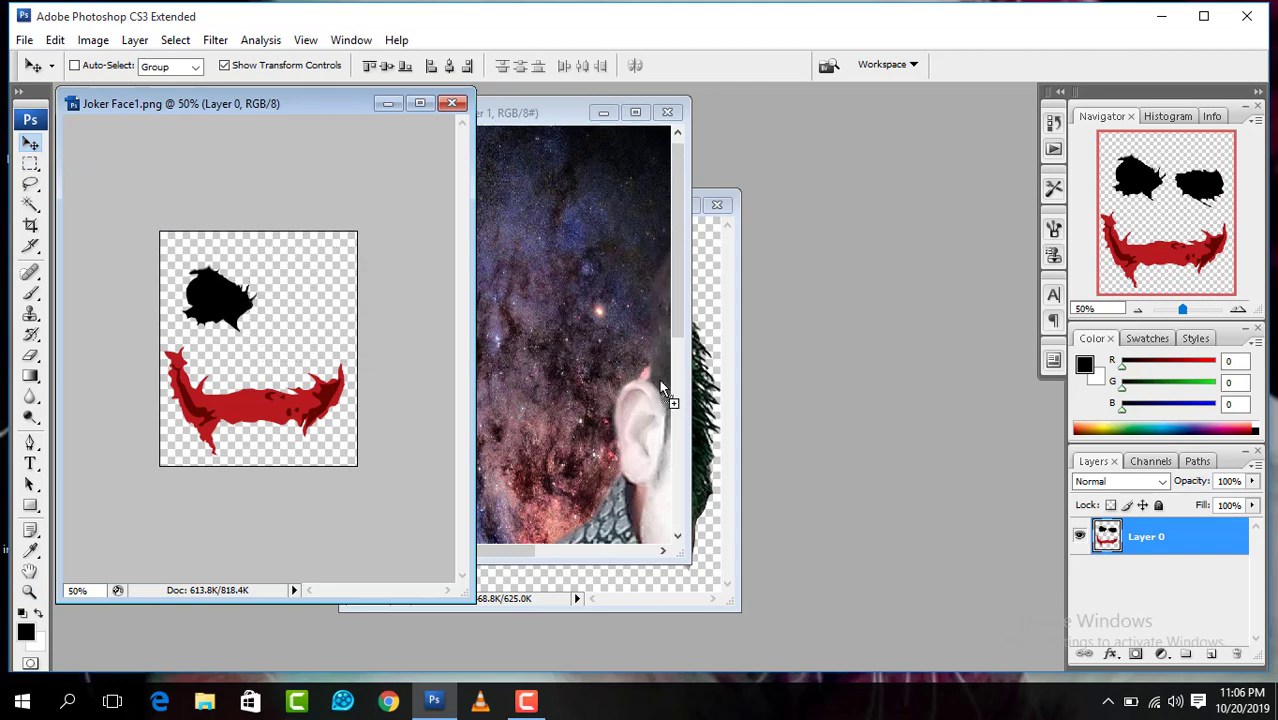
pyautogui.moveTo(640, 365); pyautogui.dragTo(659, 379)
# Step: Maximize the portrait, place the patch over the other eye, stretch it taller, and set fill to 45%
pyautogui.click(636, 113)
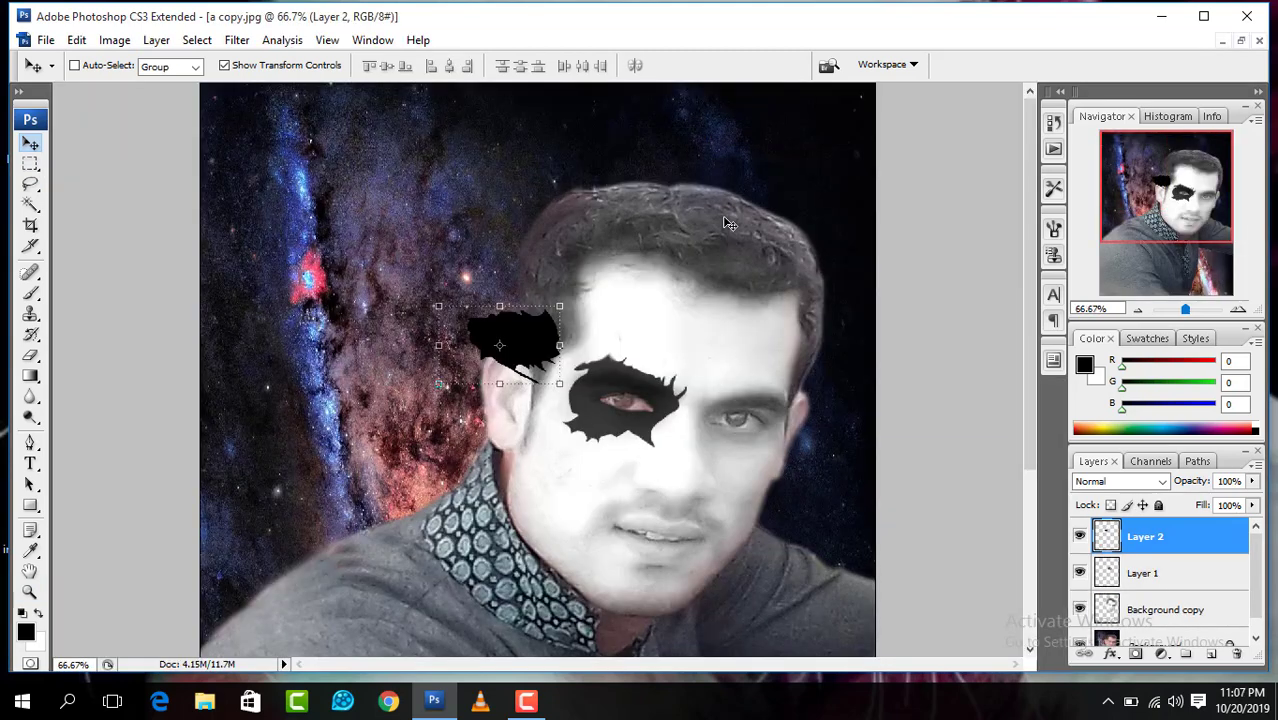
pyautogui.moveTo(503, 333)
pyautogui.mouseDown()
pyautogui.moveTo(735, 418)
pyautogui.moveTo(791, 390)
pyautogui.mouseUp()
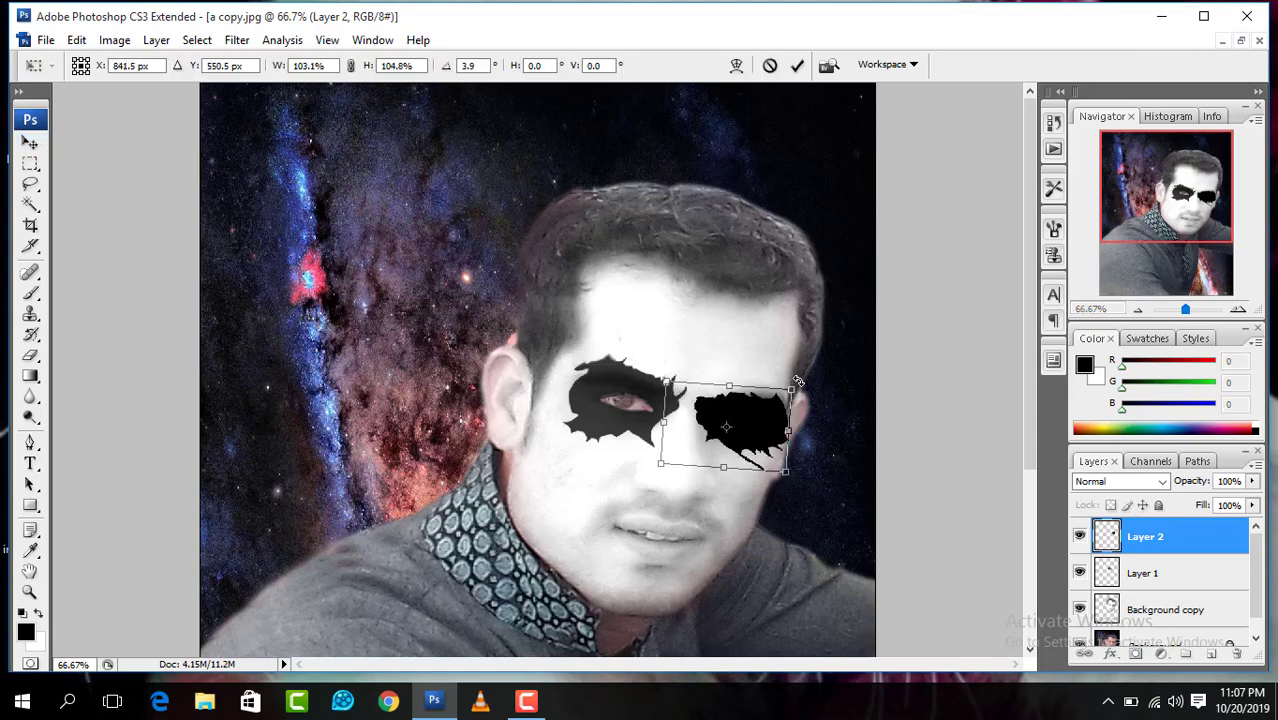
pyautogui.moveTo(786, 470); pyautogui.dragTo(790, 480)
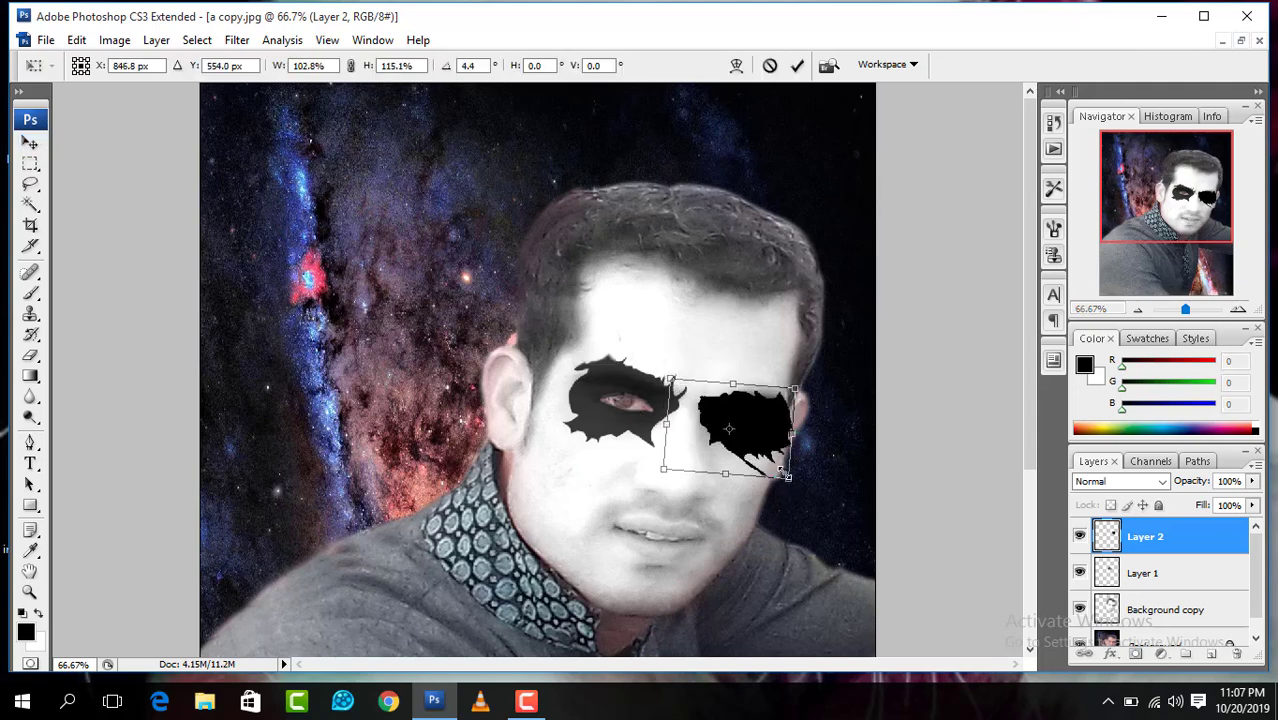
pyautogui.moveTo(1251, 505); pyautogui.dragTo(1110, 527)
pyautogui.moveTo(766, 426); pyautogui.dragTo(762, 426)
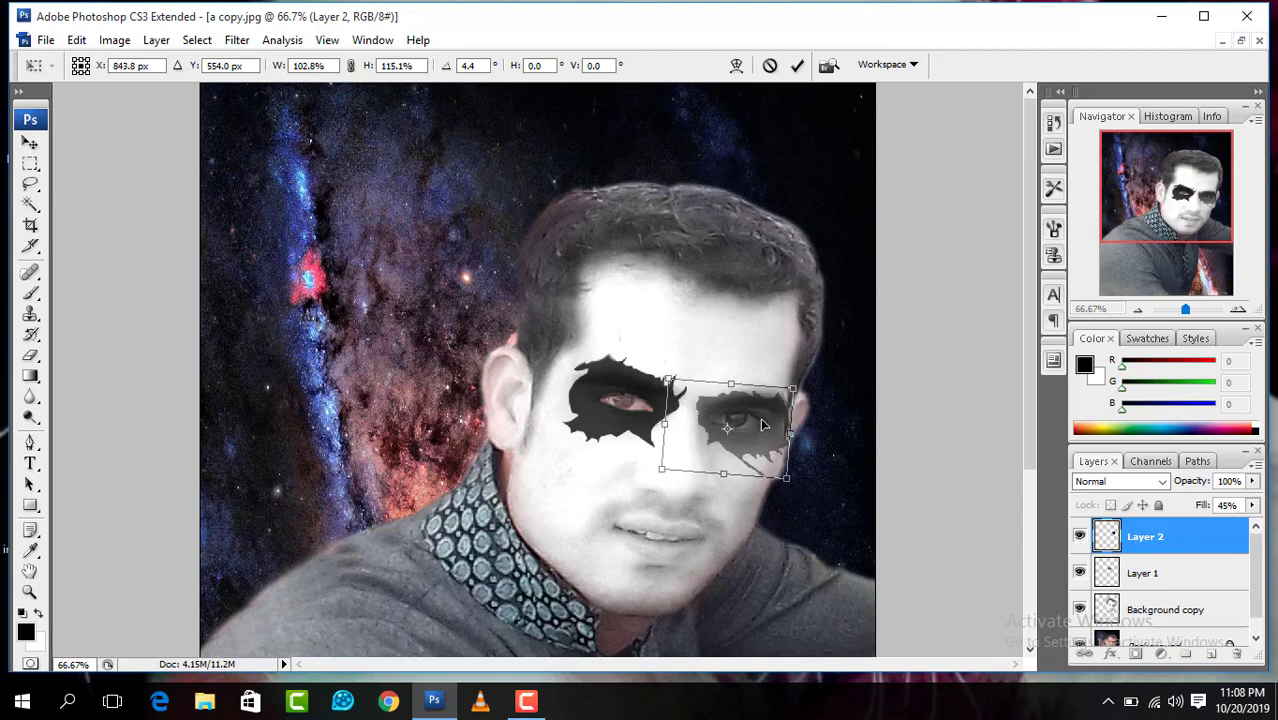
# Step: Warp Layer 2's patch so its lower edge bends down, commit it, and zoom in on the eyes
pyautogui.rightClick(762, 425)
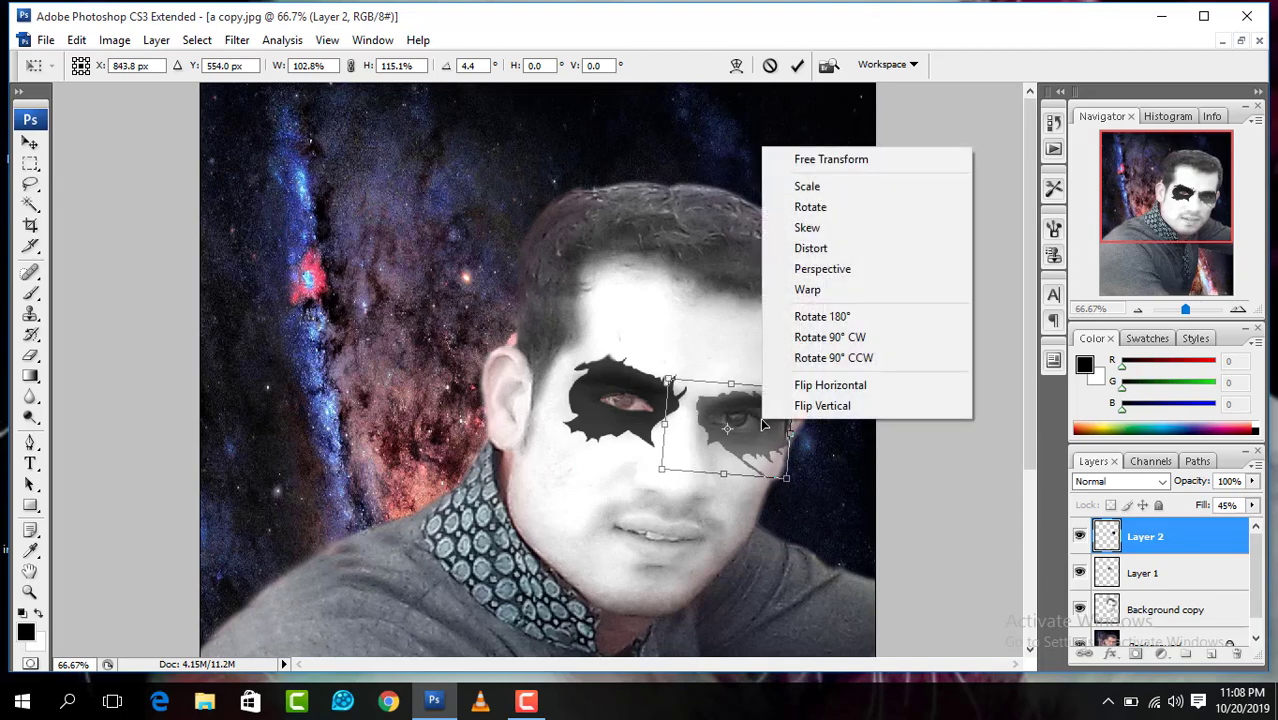
pyautogui.click(807, 290)
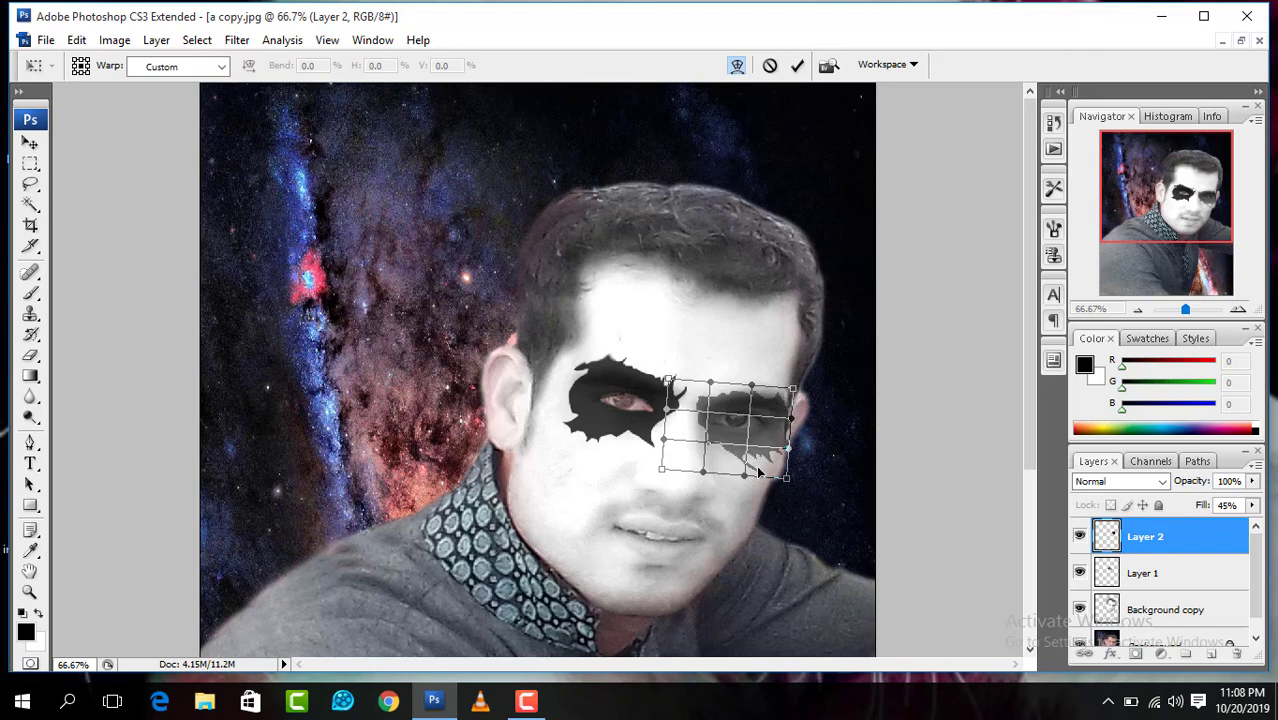
pyautogui.moveTo(757, 468)
pyautogui.mouseDown()
pyautogui.moveTo(751, 479)
pyautogui.moveTo(780, 434)
pyautogui.mouseUp()
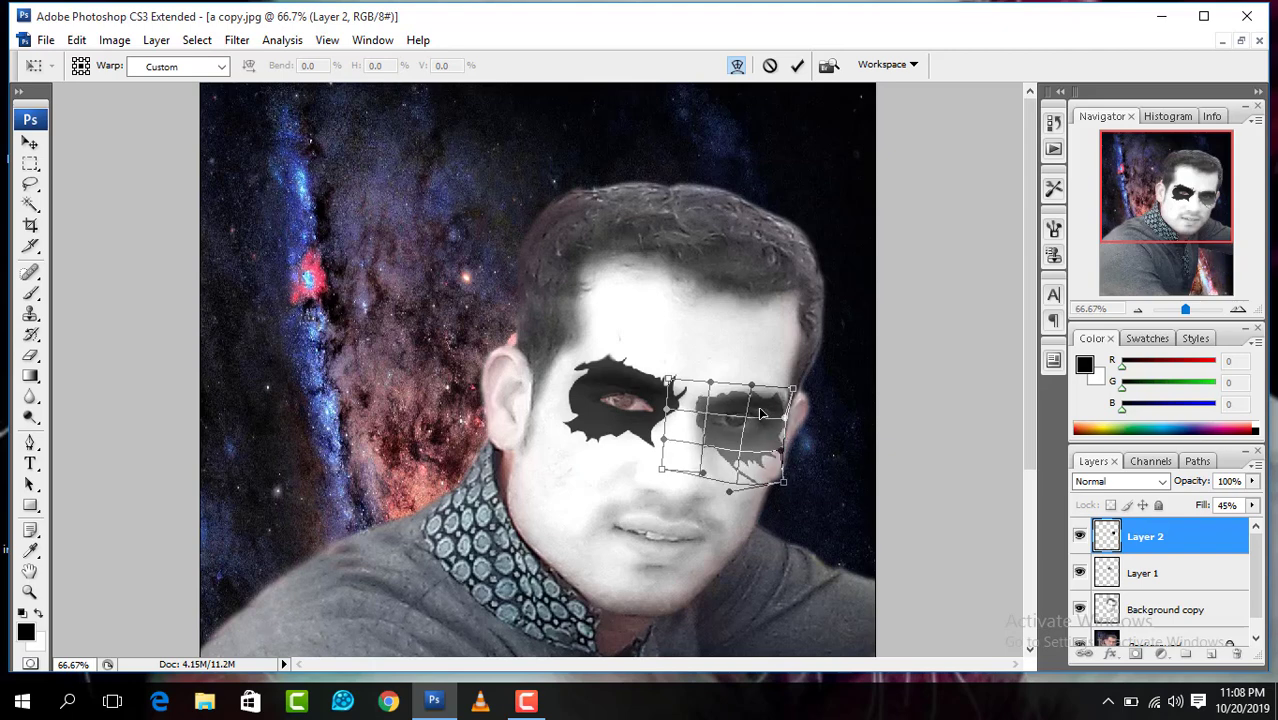
pyautogui.press('Return')
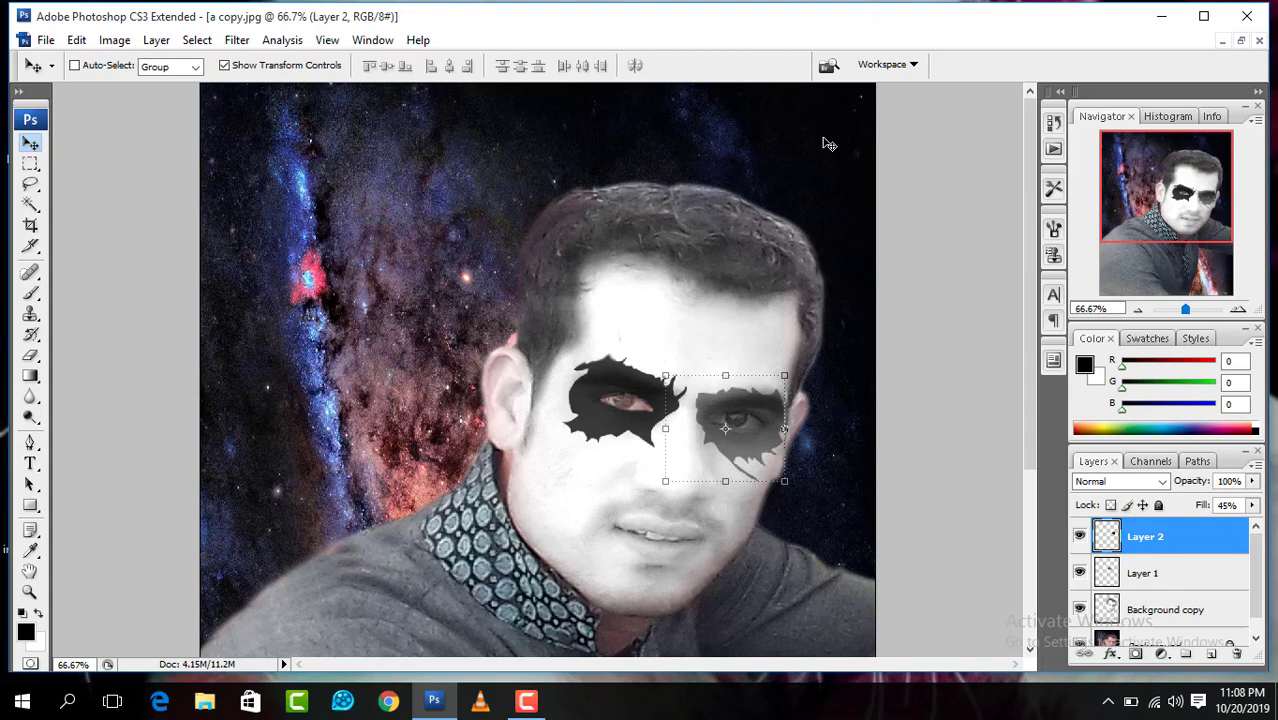
pyautogui.hotkey('ctrl', '+')
pyautogui.hotkey('ctrl', '+')
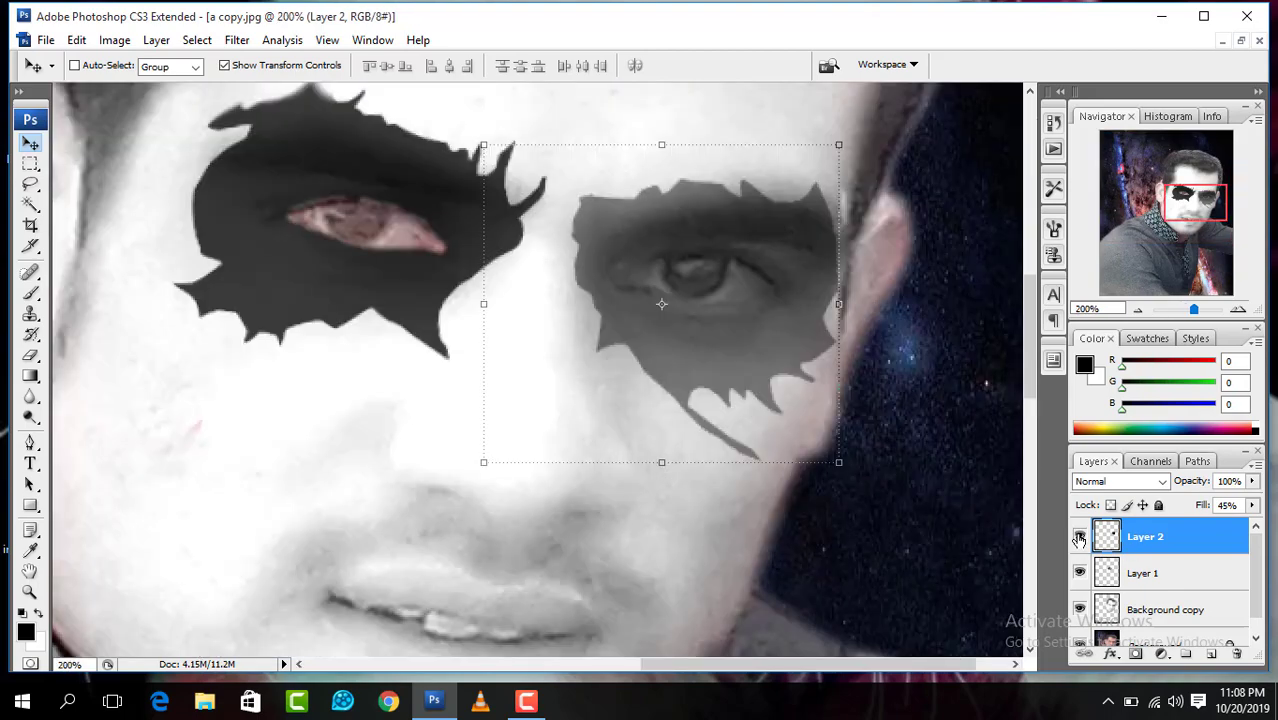
# Step: Hide Layer 2 and erase the second eye on Background copy to reveal its colour
pyautogui.click(1079, 537)
pyautogui.click(1162, 612)
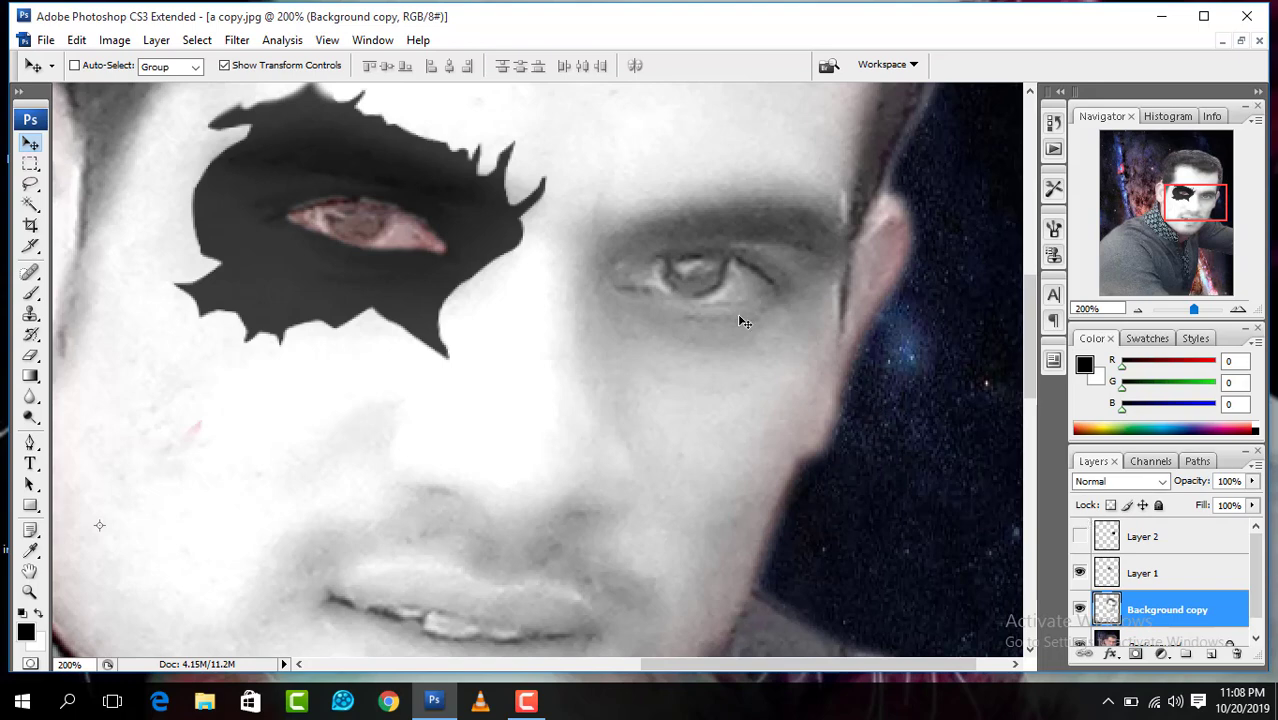
pyautogui.press('e')
pyautogui.moveTo(658, 276); pyautogui.dragTo(636, 277)
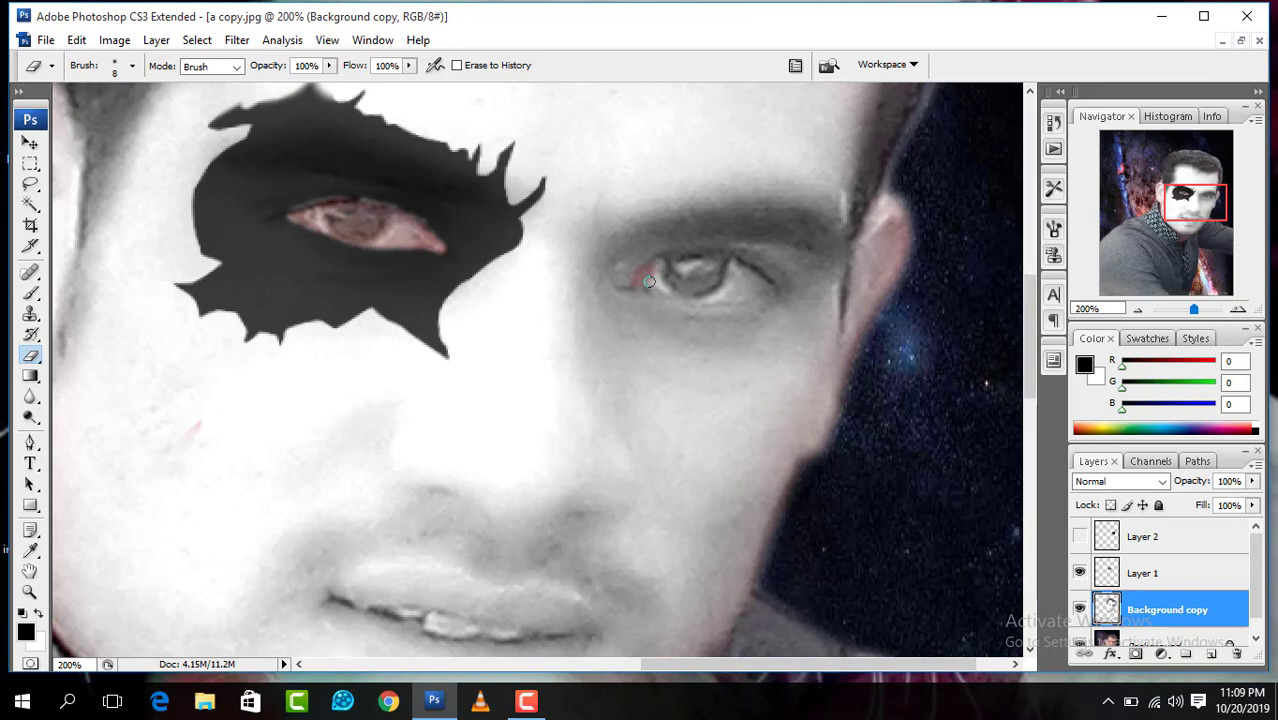
pyautogui.moveTo(670, 291); pyautogui.dragTo(681, 297)
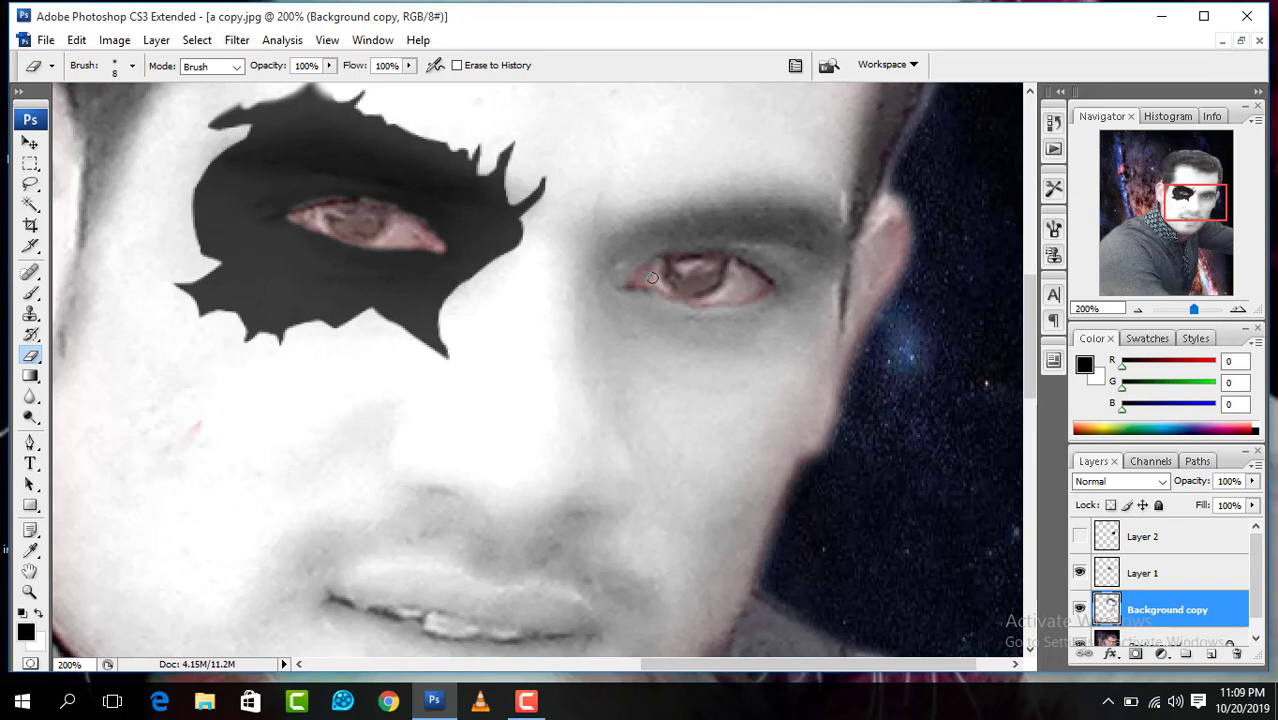
# Step: Erase Layer 2's patch over the eyeball and raise the patch's fill to 77%
pyautogui.click(1143, 536)
pyautogui.click(1079, 536)
pyautogui.moveTo(640, 272)
pyautogui.mouseDown()
pyautogui.moveTo(744, 298)
pyautogui.moveTo(748, 266)
pyautogui.moveTo(690, 268)
pyautogui.moveTo(720, 288)
pyautogui.mouseUp()
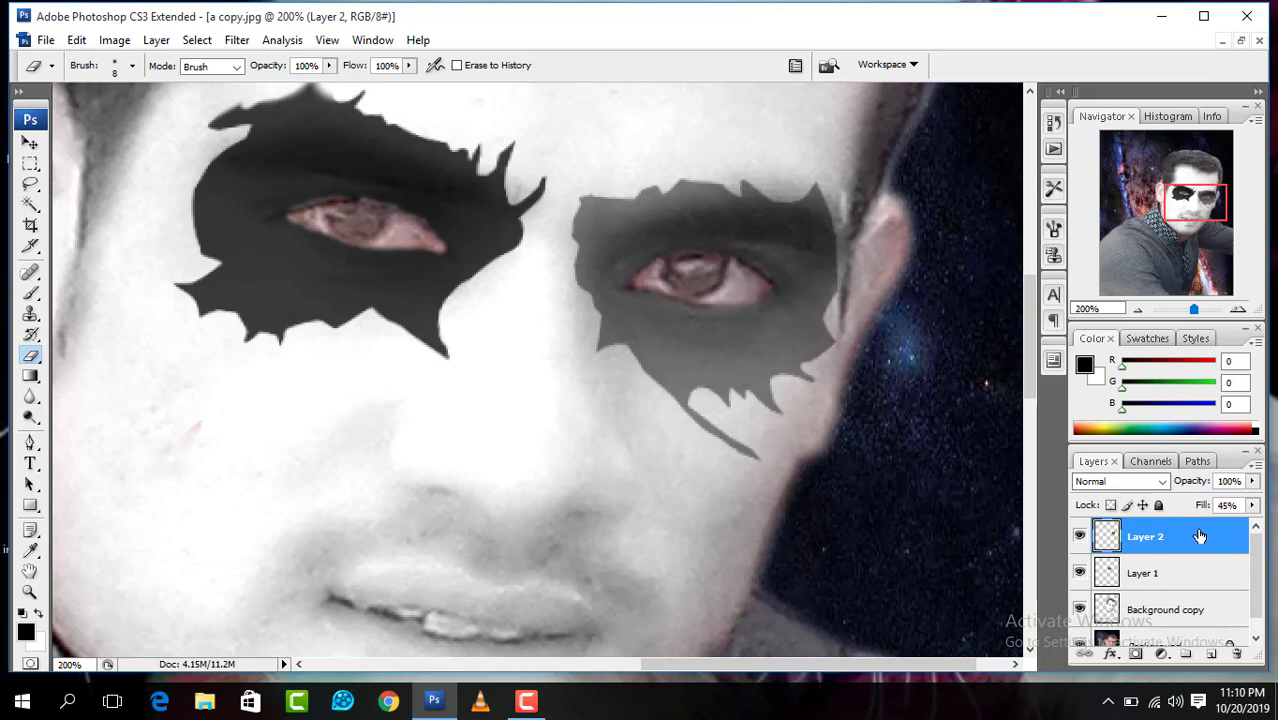
pyautogui.click(1253, 507)
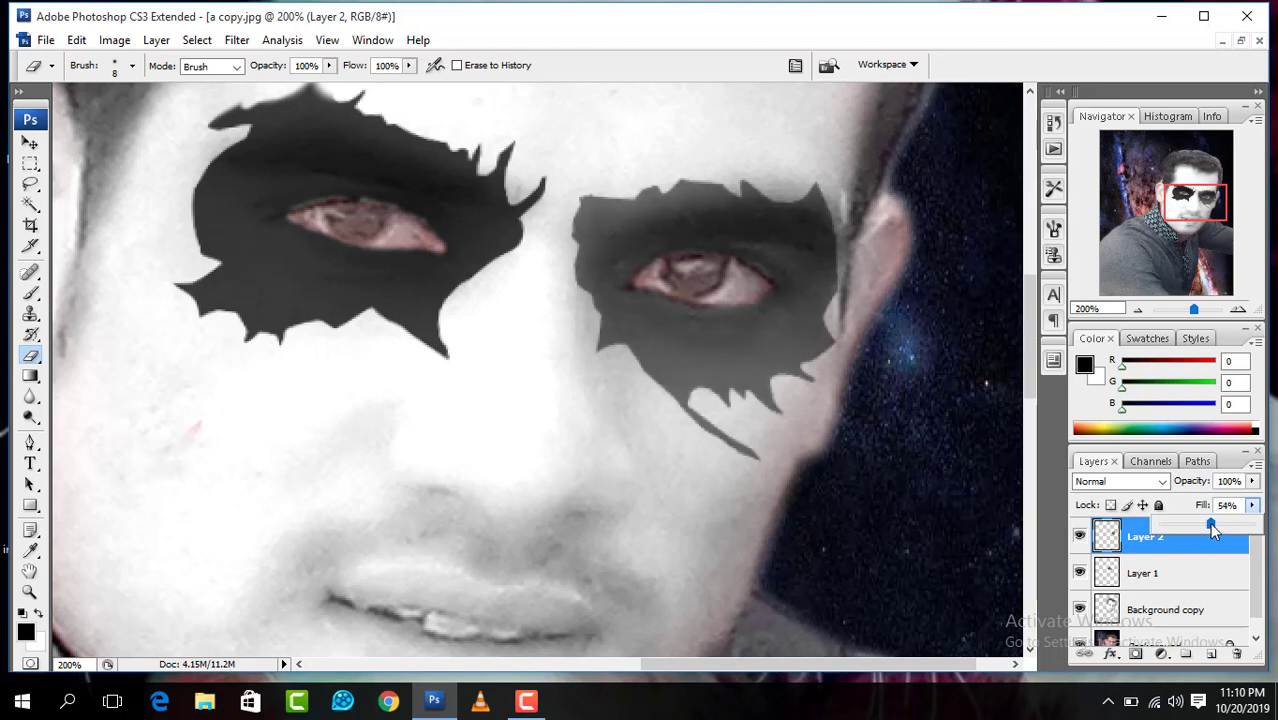
pyautogui.moveTo(1212, 530); pyautogui.dragTo(1236, 533)
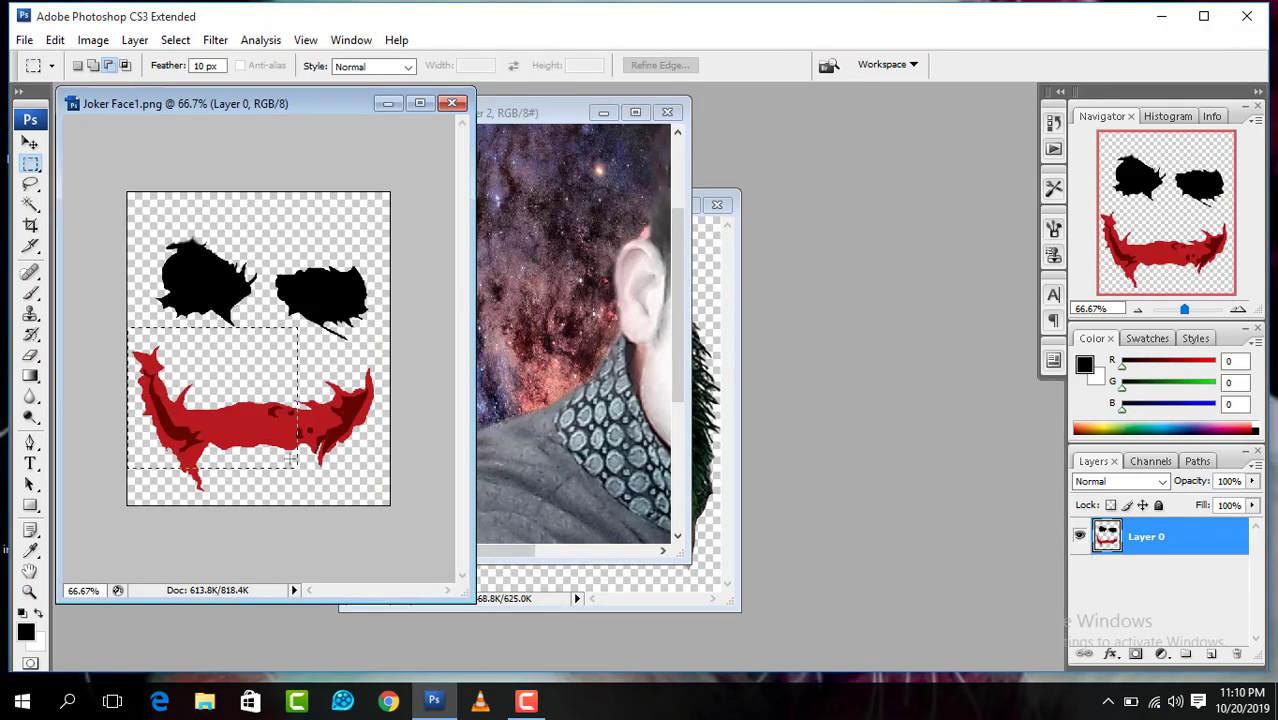
# Step: Select the red smile in the template and drag it onto the portrait's face
pyautogui.moveTo(129, 345); pyautogui.dragTo(390, 500)
pyautogui.press('v')
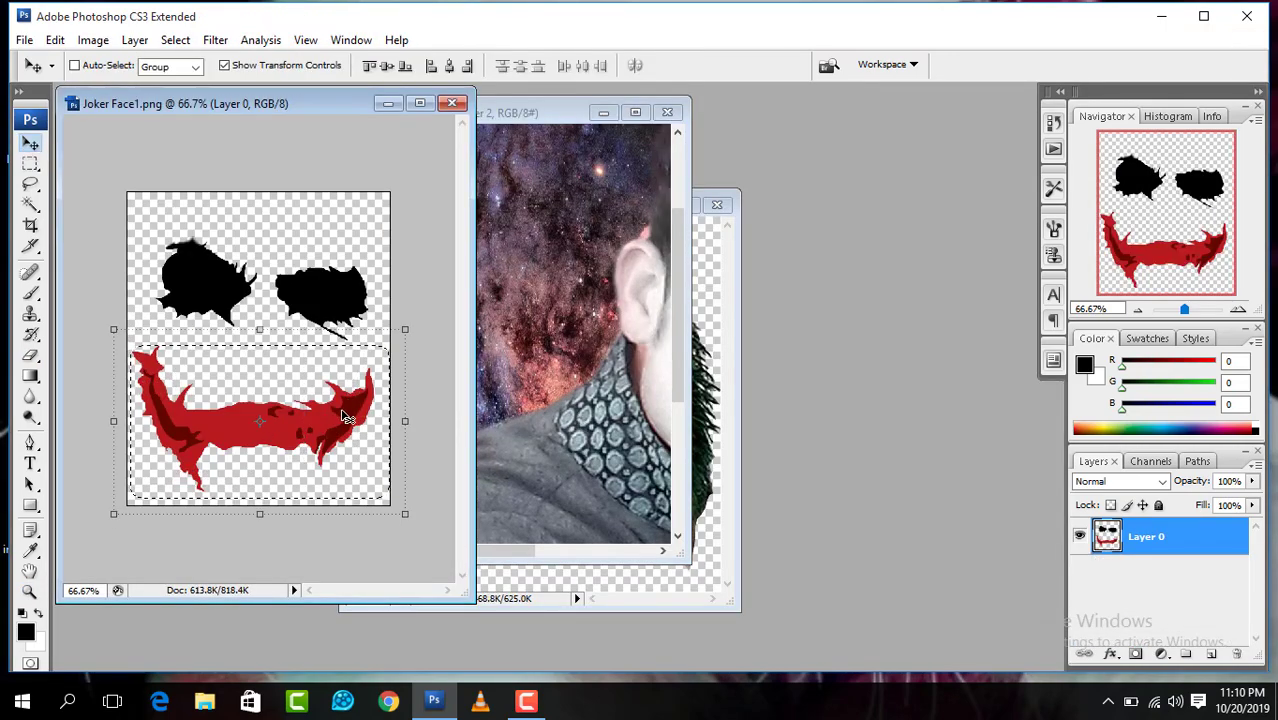
pyautogui.moveTo(345, 415); pyautogui.dragTo(598, 384)
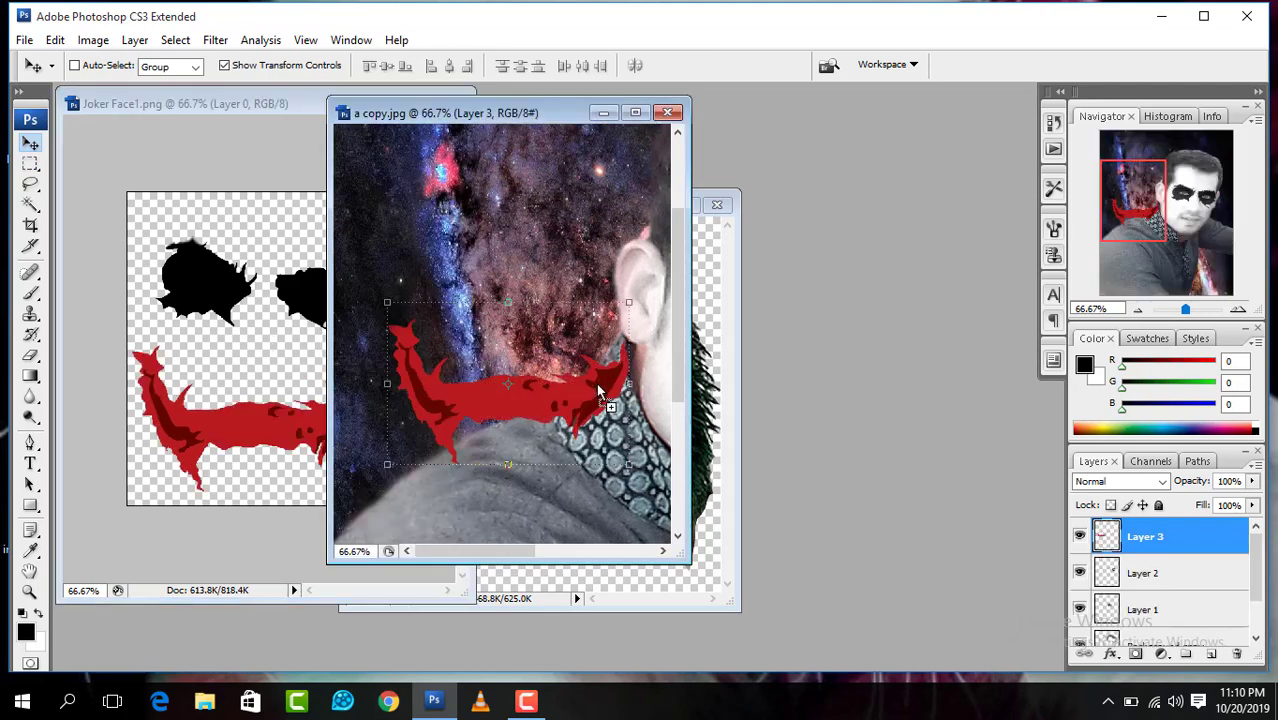
pyautogui.moveTo(505, 372); pyautogui.dragTo(664, 386)
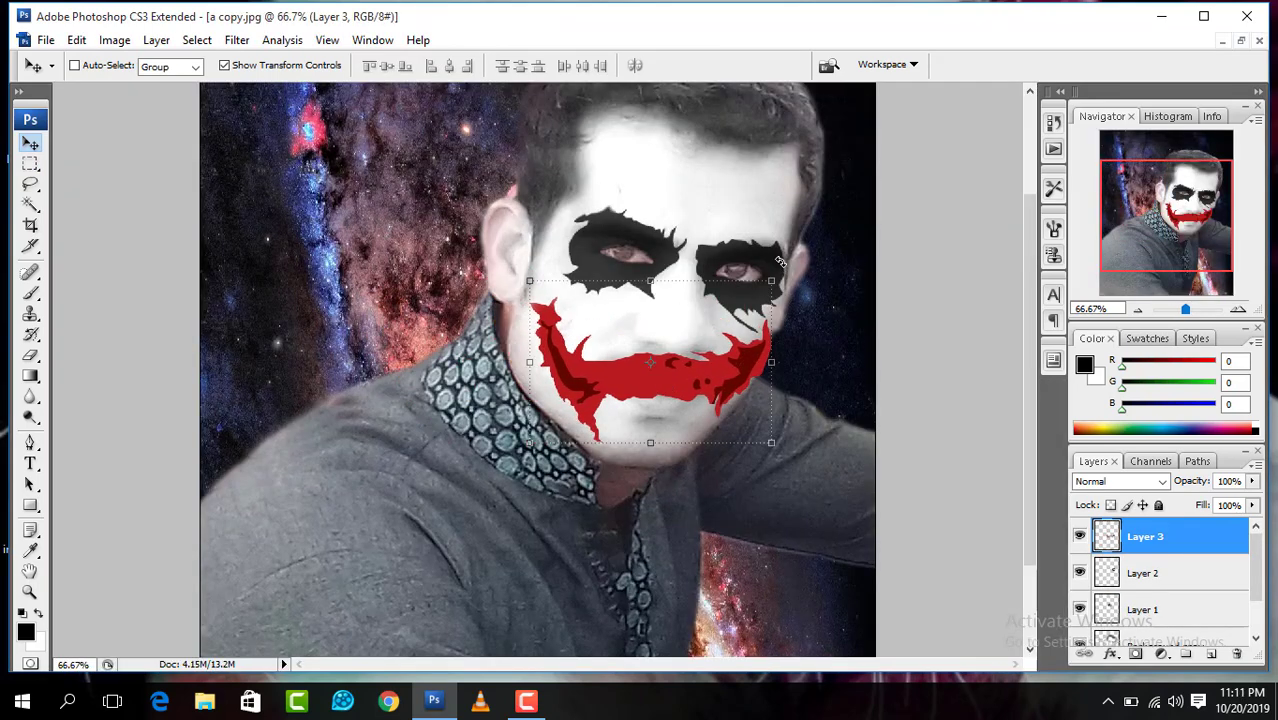
# Step: Rotate the smile about 11° clockwise and fade Layer 3 to 52% fill
pyautogui.click(781, 261)
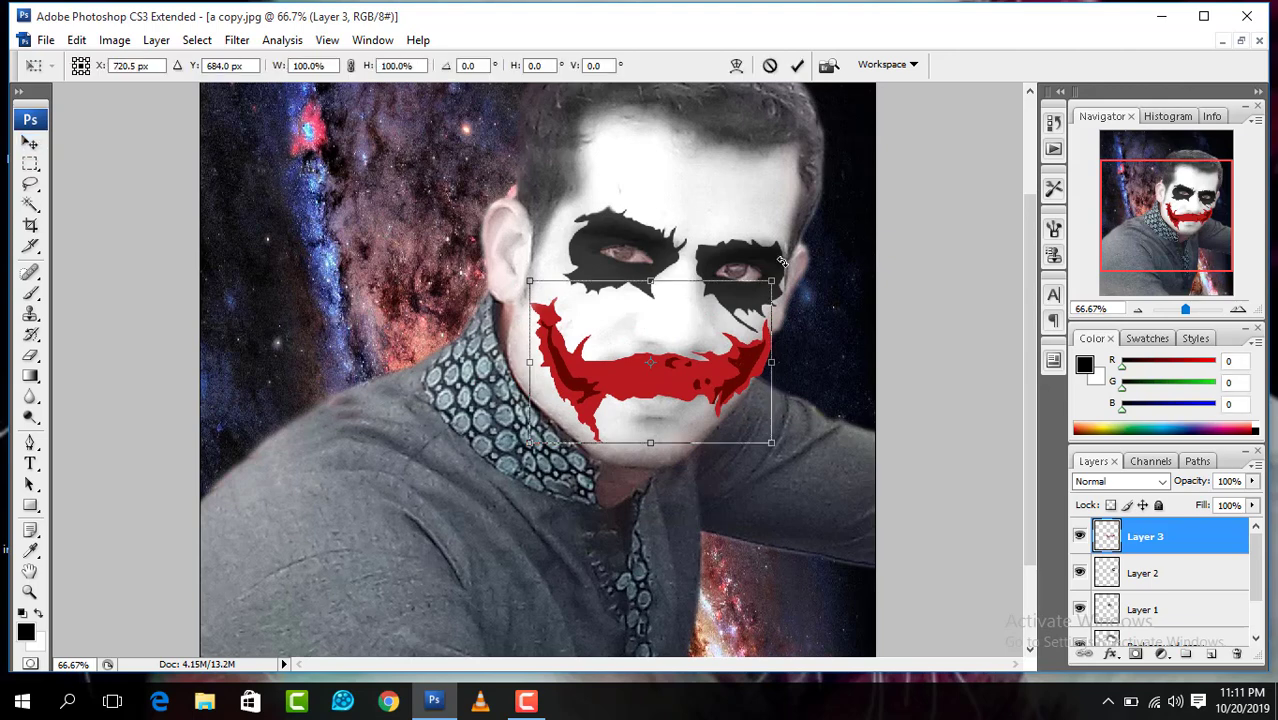
pyautogui.moveTo(785, 265); pyautogui.dragTo(800, 288)
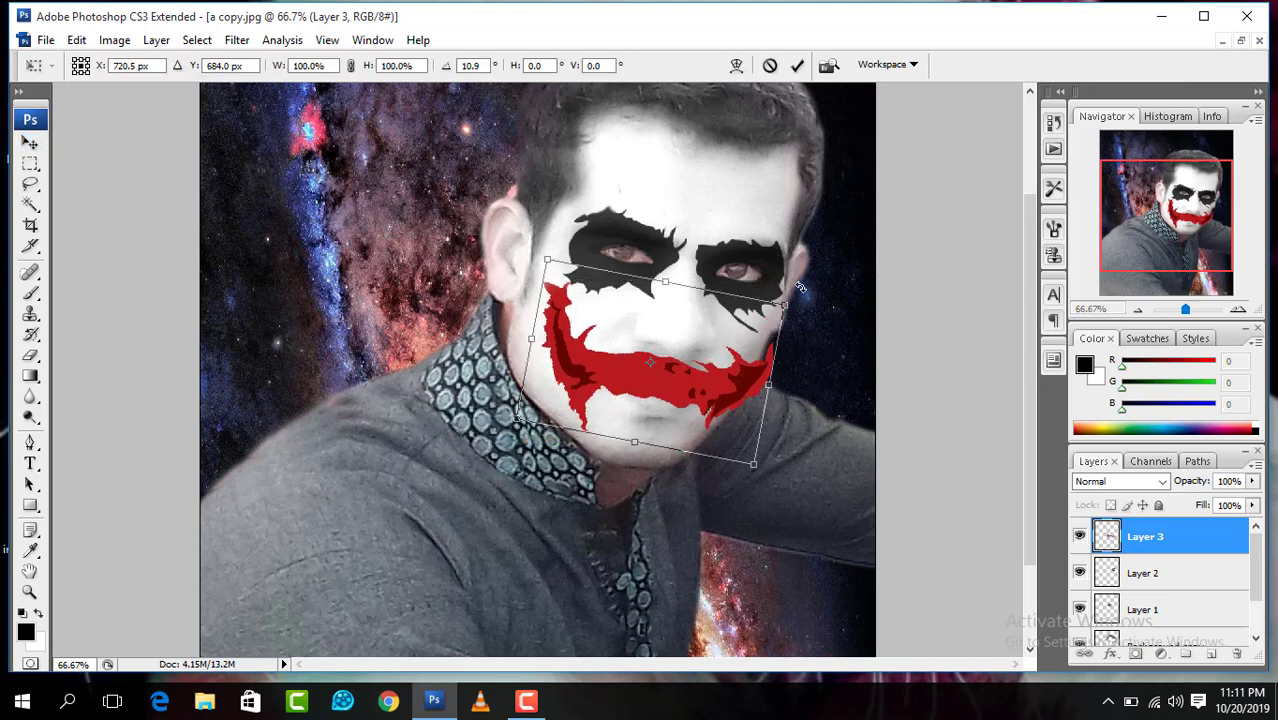
pyautogui.click(1253, 508)
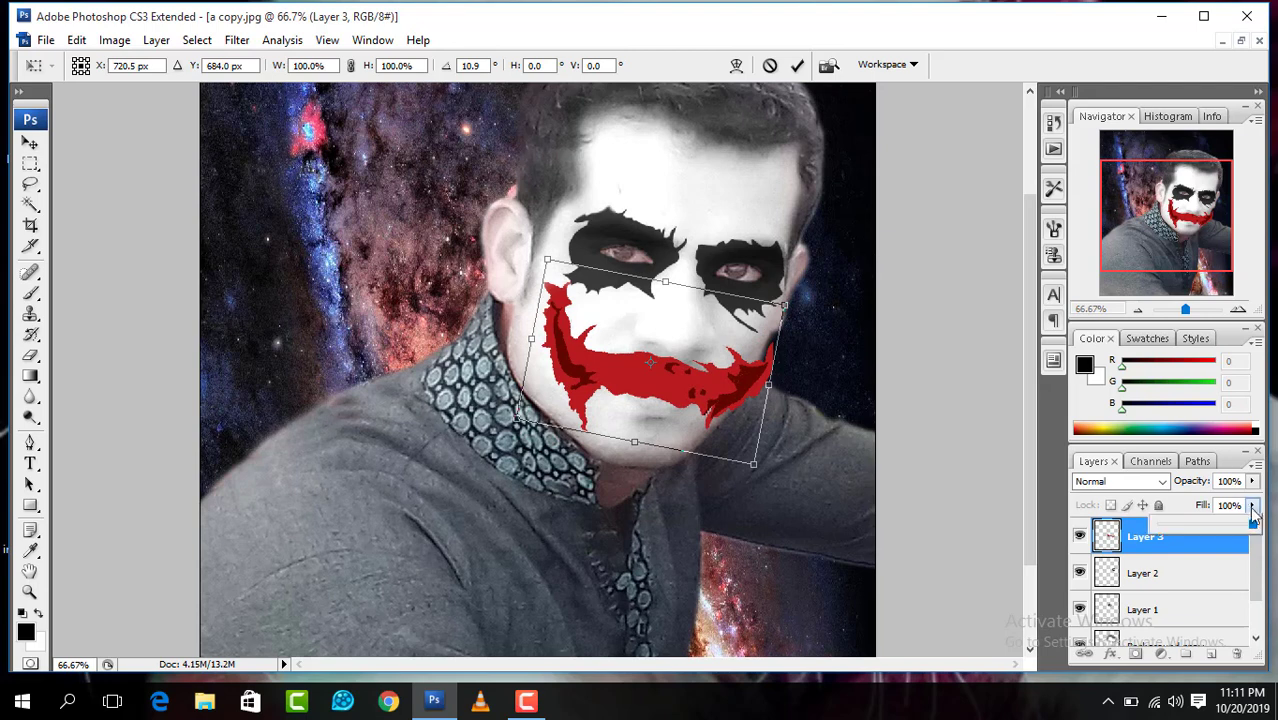
pyautogui.click(1205, 523)
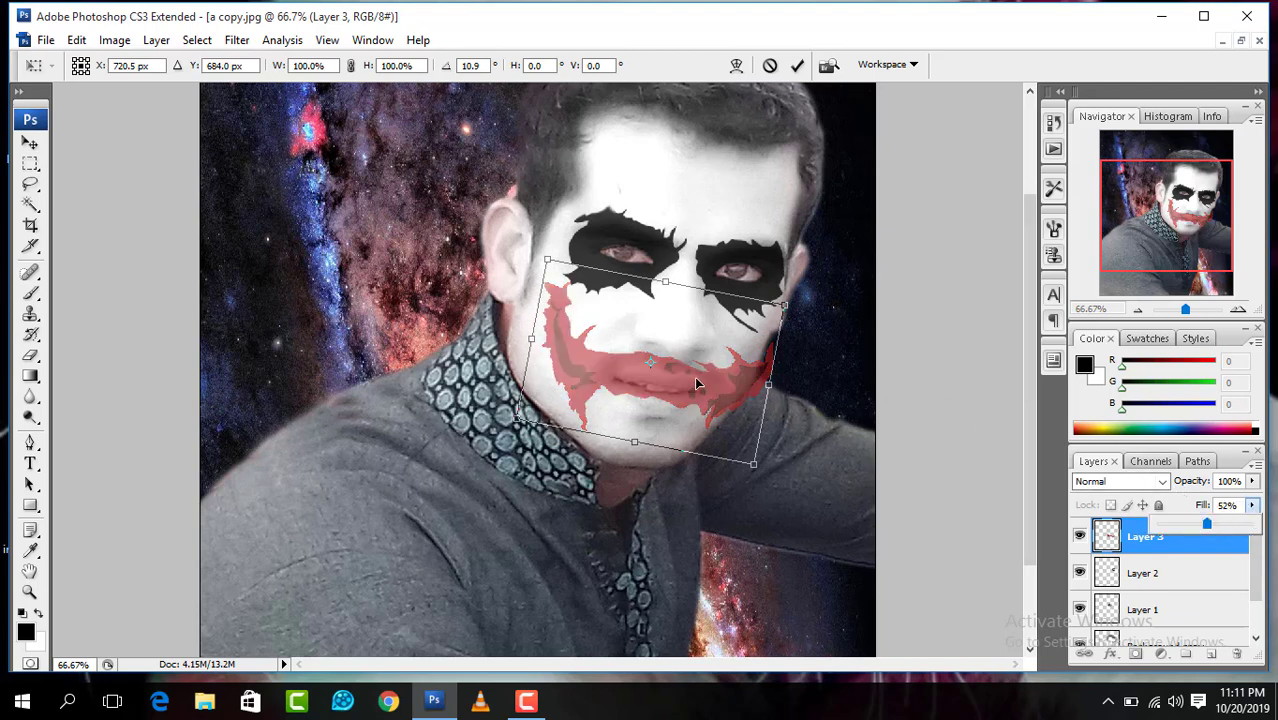
# Step: Shrink, narrow and nudge the smile down so it sits over the mouth
pyautogui.moveTo(697, 382); pyautogui.dragTo(704, 390)
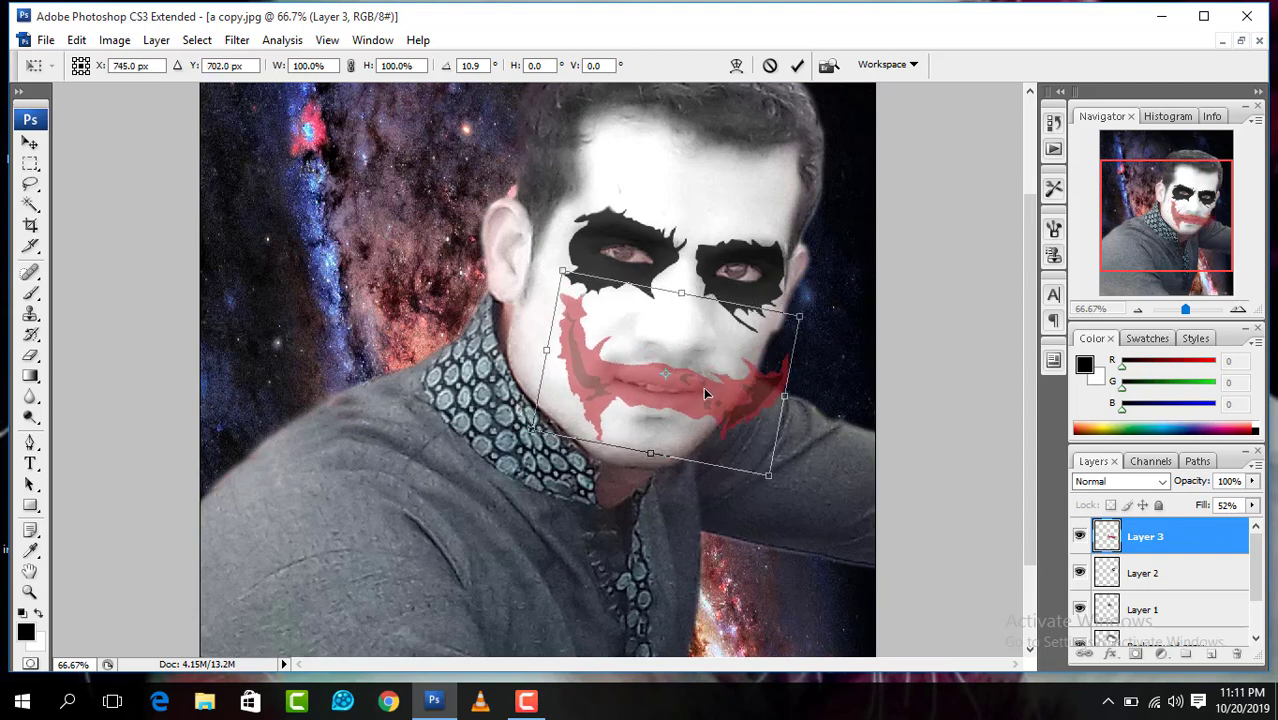
pyautogui.moveTo(768, 474); pyautogui.dragTo(762, 466)
pyautogui.moveTo(665, 377); pyautogui.dragTo(670, 385)
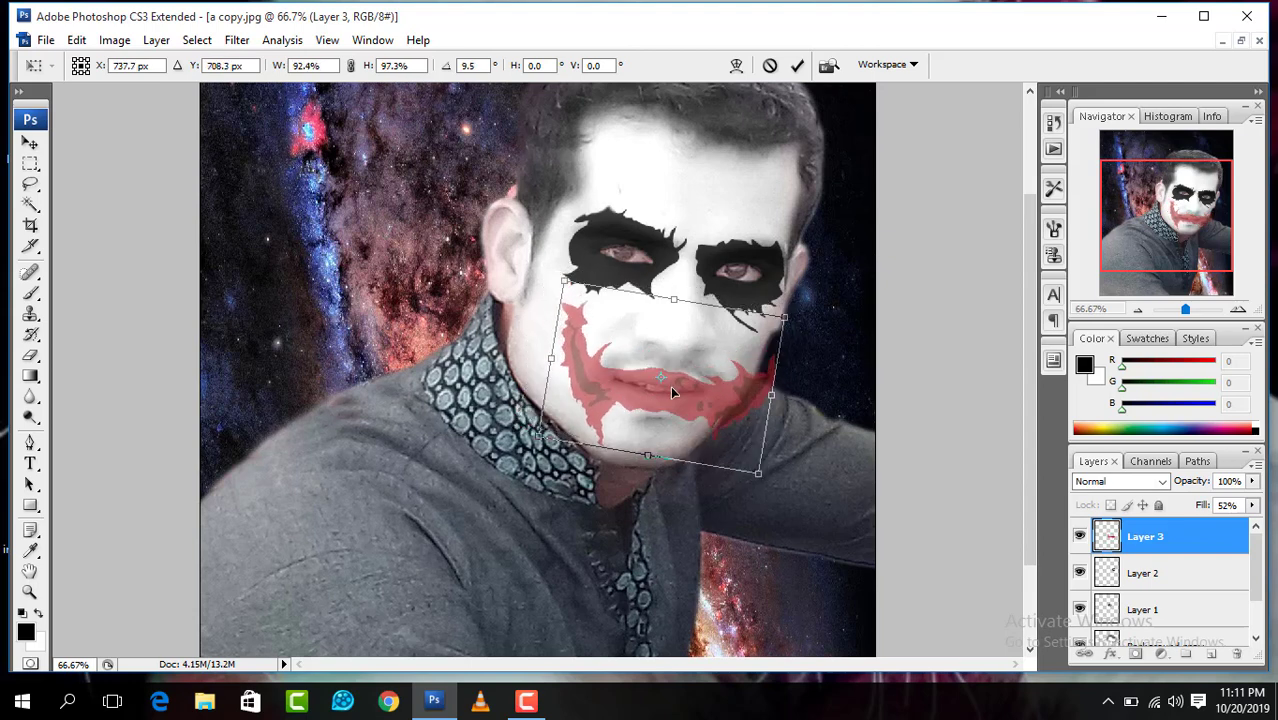
pyautogui.moveTo(817, 290); pyautogui.dragTo(812, 289)
pyautogui.moveTo(773, 390); pyautogui.dragTo(759, 391)
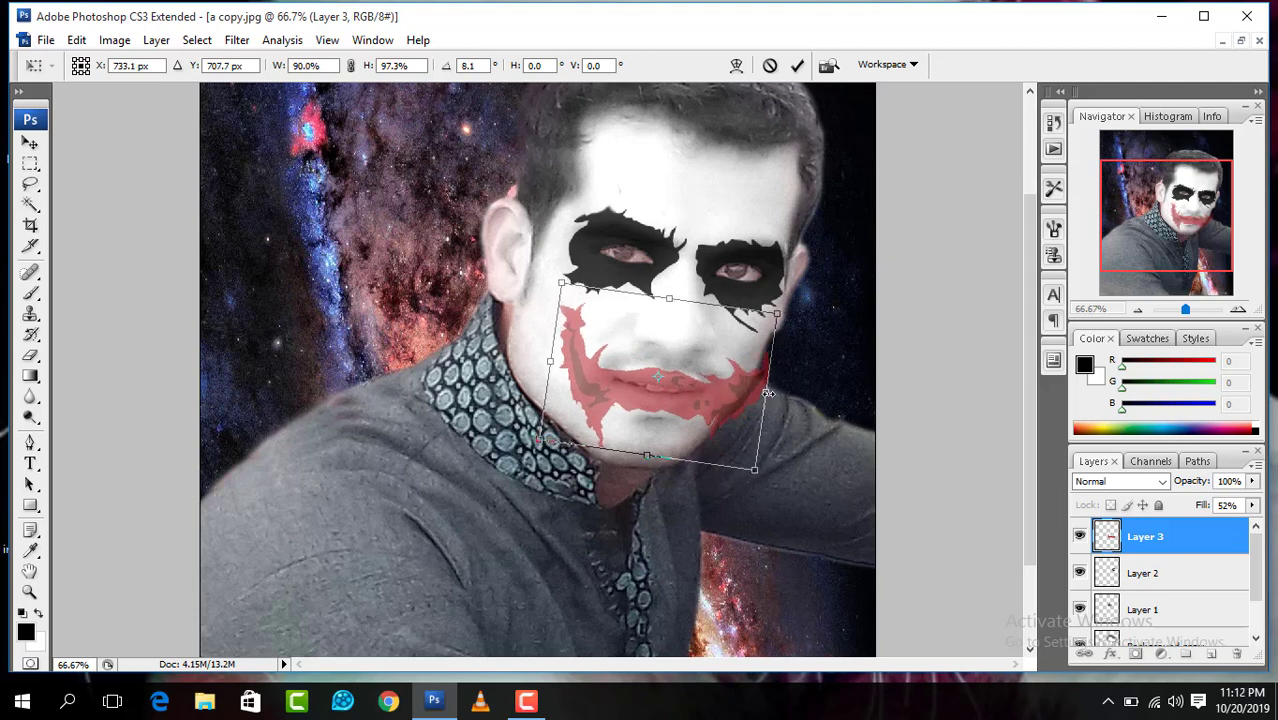
# Step: Warp the red smile's ends and lower curve around the cheeks and lips, then commit
pyautogui.rightClick(601, 362)
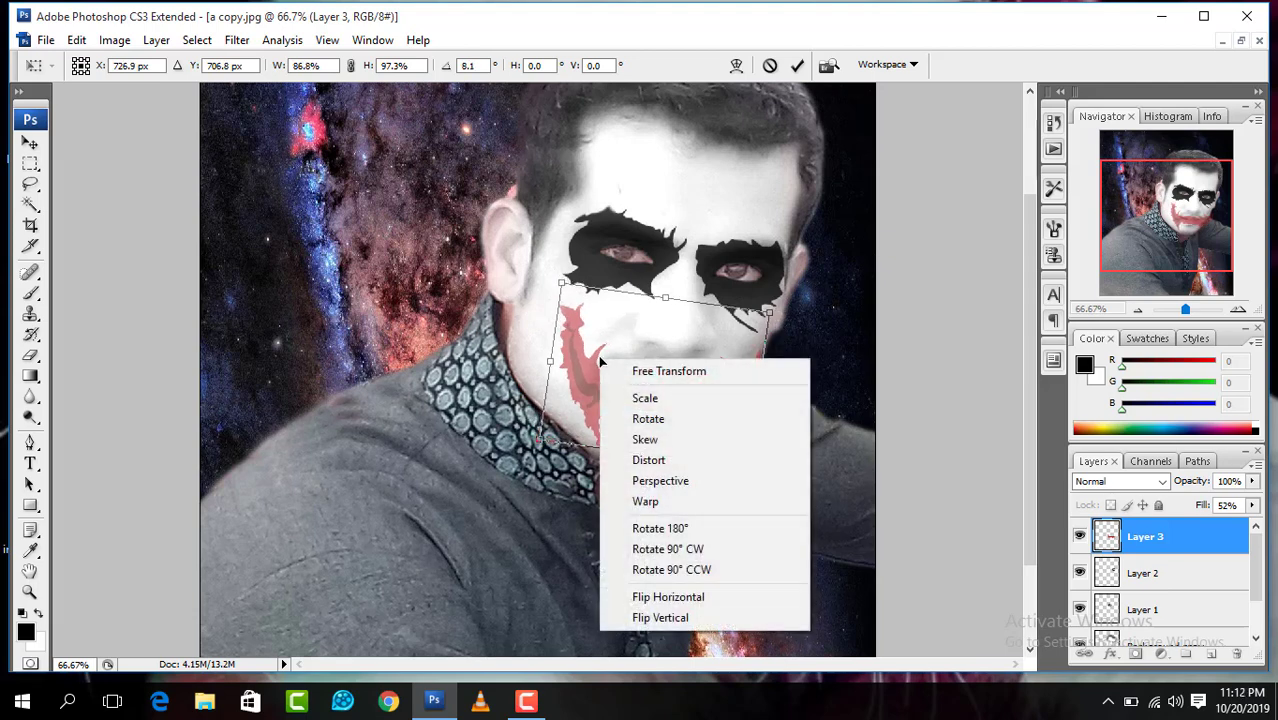
pyautogui.click(648, 501)
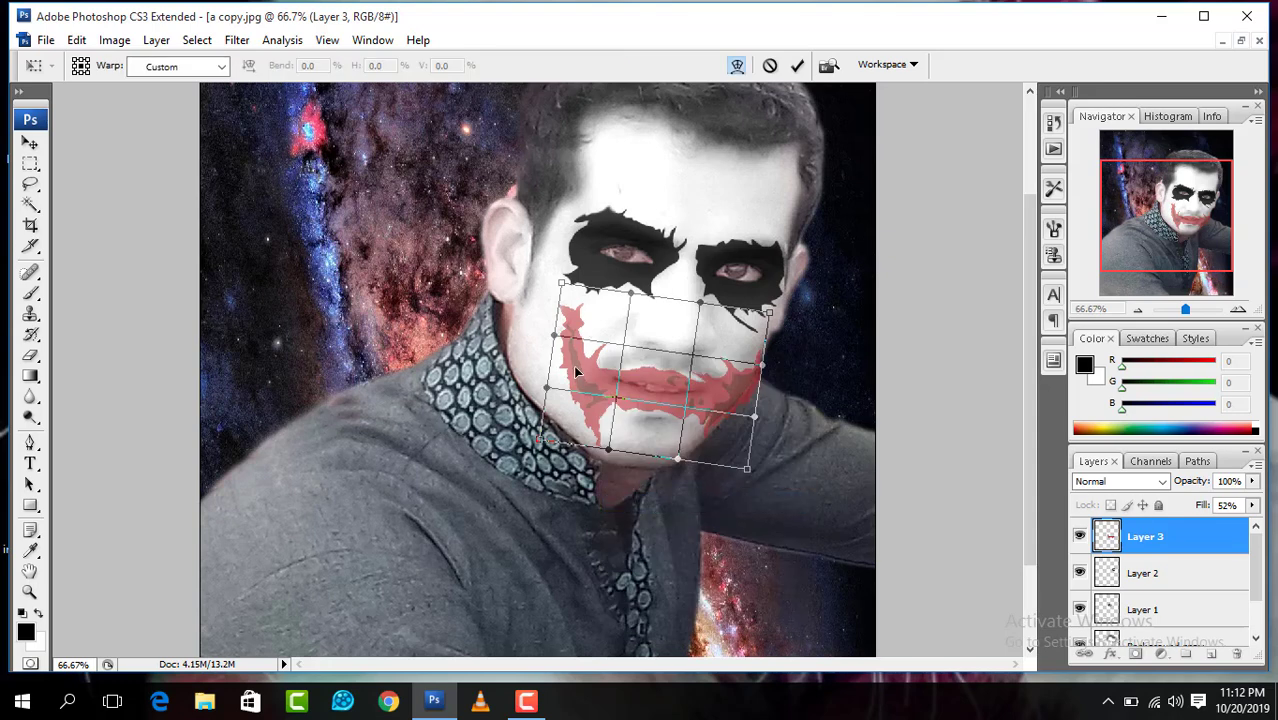
pyautogui.moveTo(573, 319); pyautogui.dragTo(548, 320)
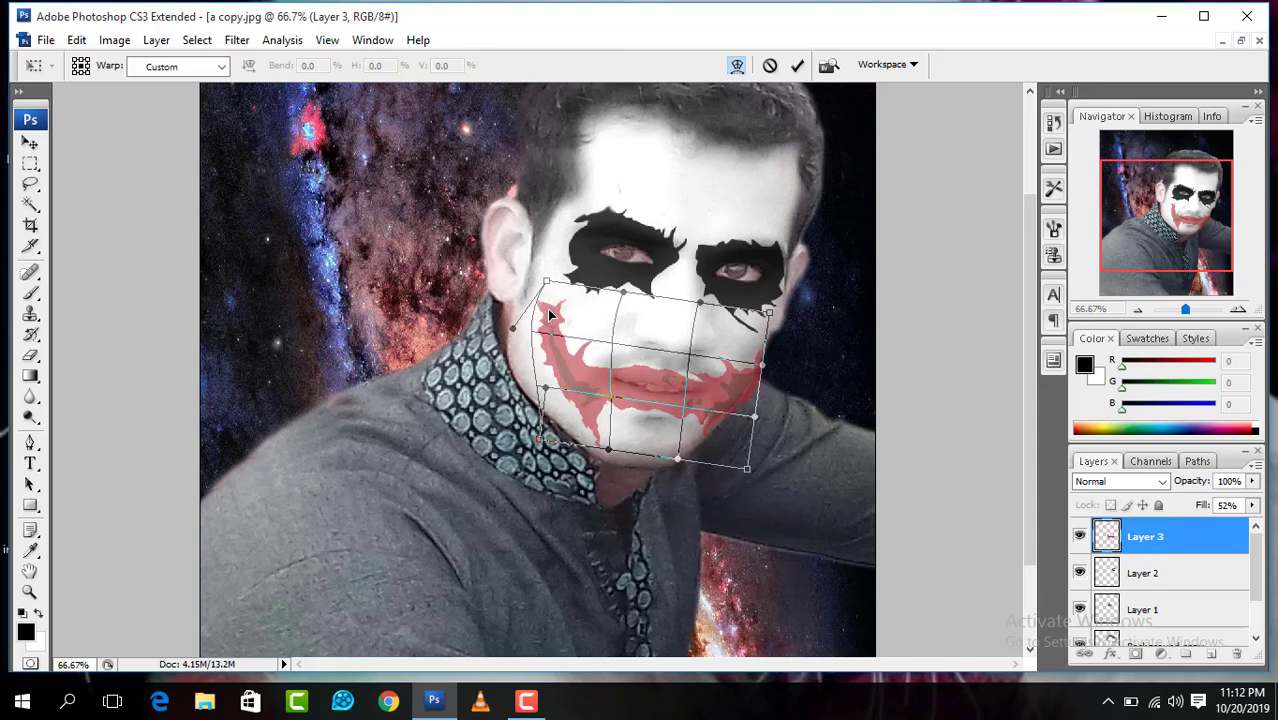
pyautogui.moveTo(752, 394)
pyautogui.mouseDown()
pyautogui.moveTo(706, 430)
pyautogui.moveTo(710, 448)
pyautogui.mouseUp()
pyautogui.moveTo(580, 360); pyautogui.dragTo(545, 437)
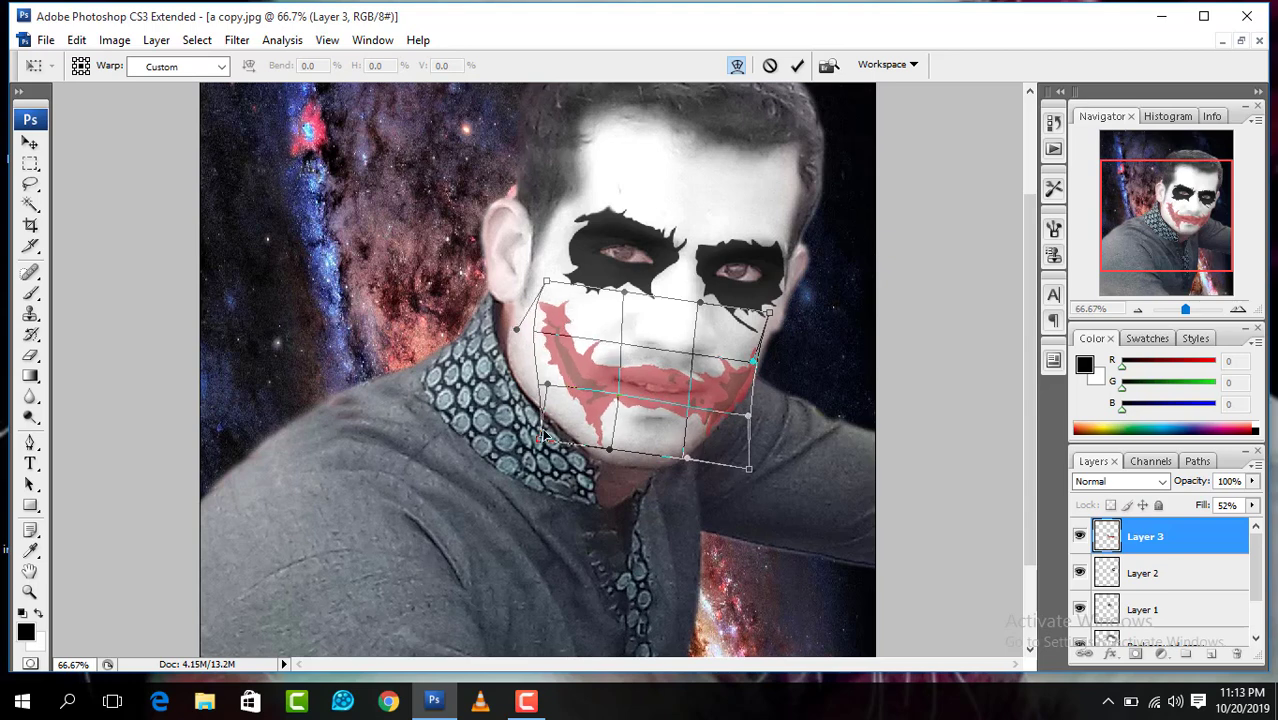
pyautogui.moveTo(590, 390); pyautogui.dragTo(638, 427)
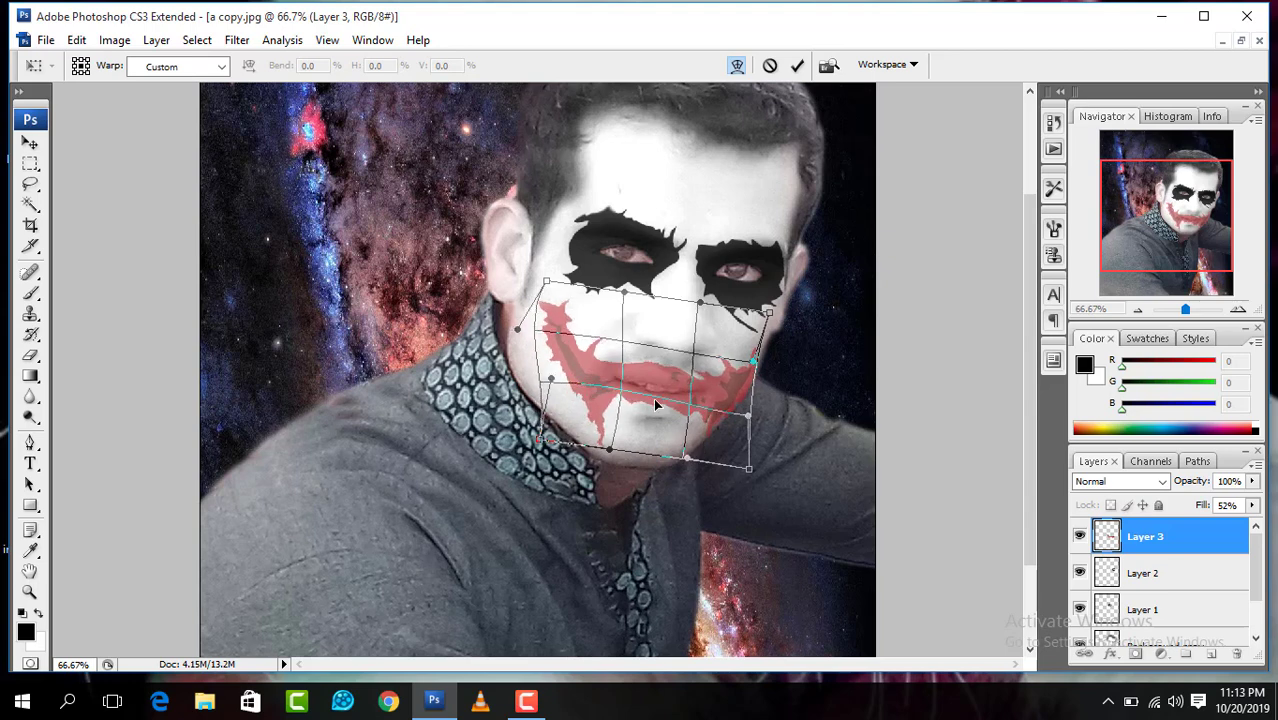
pyautogui.click(797, 67)
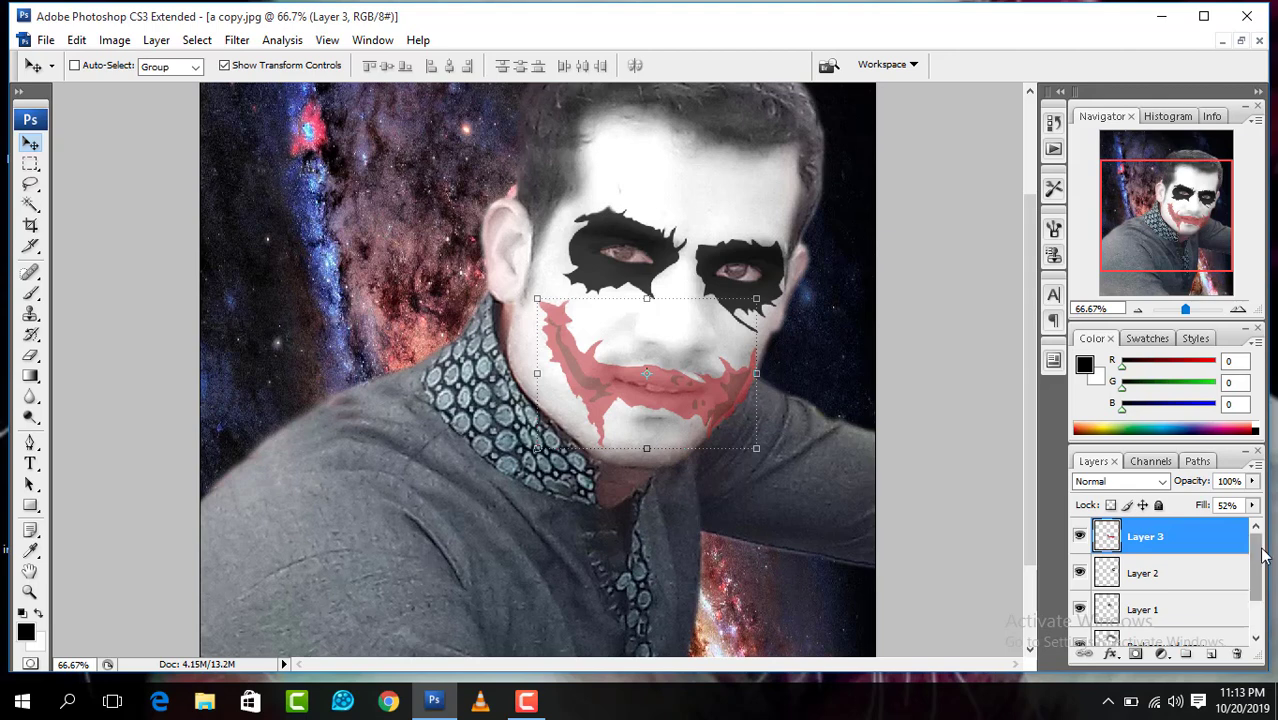
# Step: With Layer 3 hidden, erase the lips on Background copy at 300% to restore their red, then reshow Layer 3
pyautogui.scroll(-2, 1262, 556)
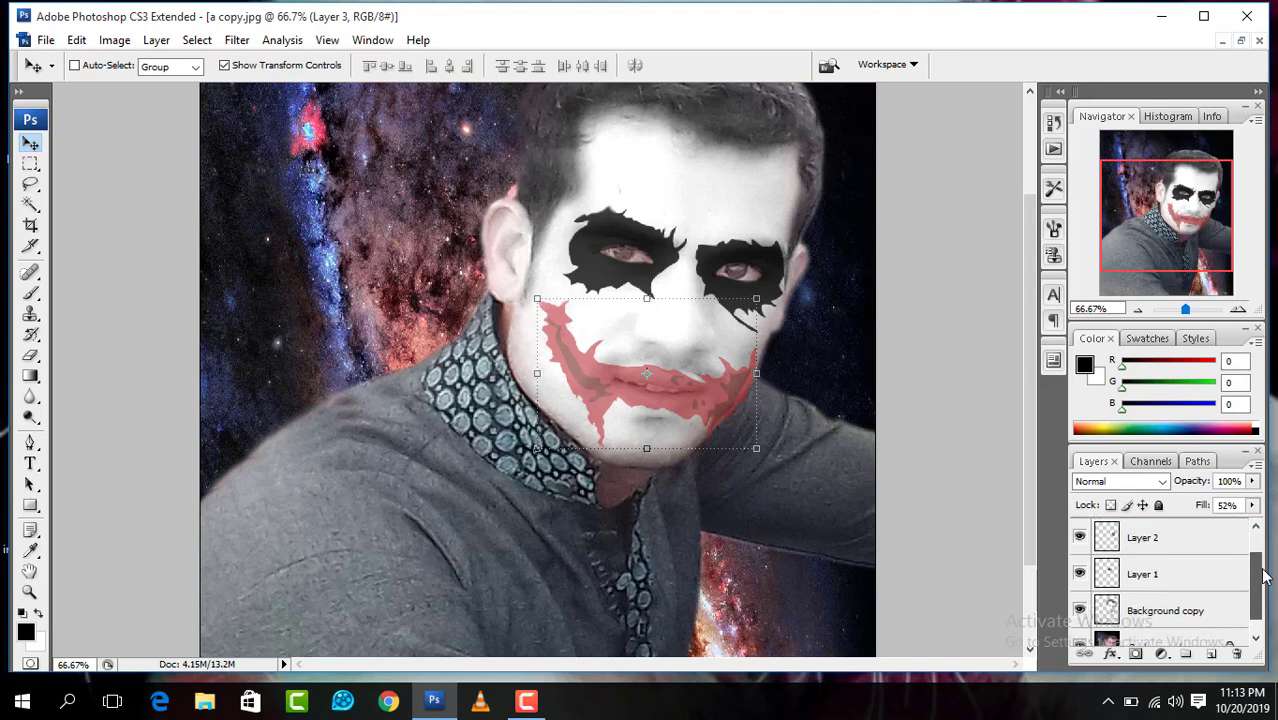
pyautogui.click(1178, 615)
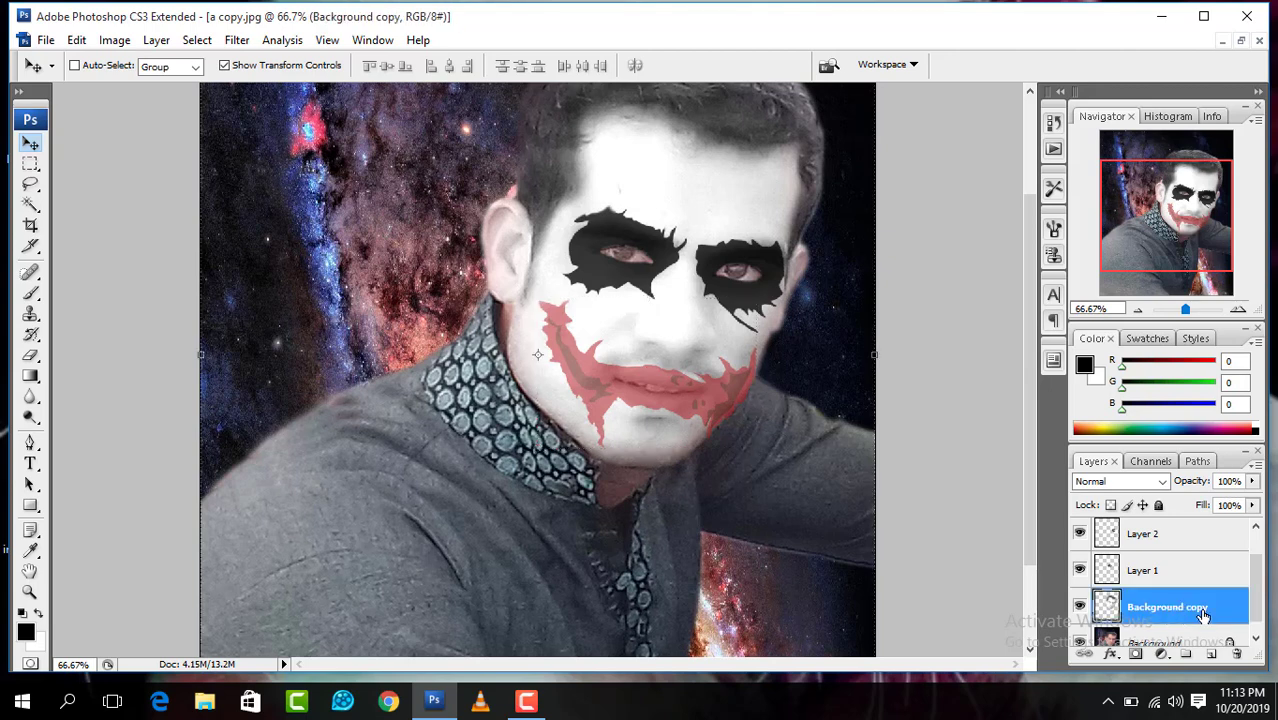
pyautogui.scroll(1, 1258, 568)
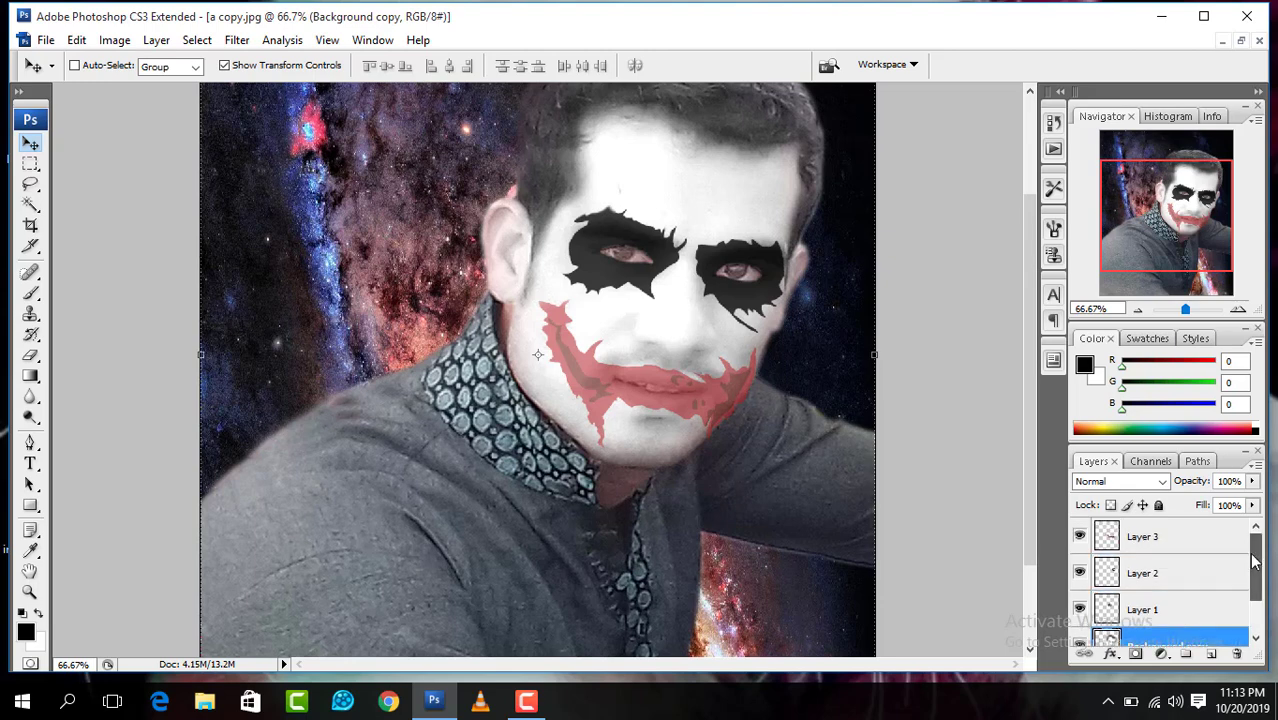
pyautogui.click(1079, 536)
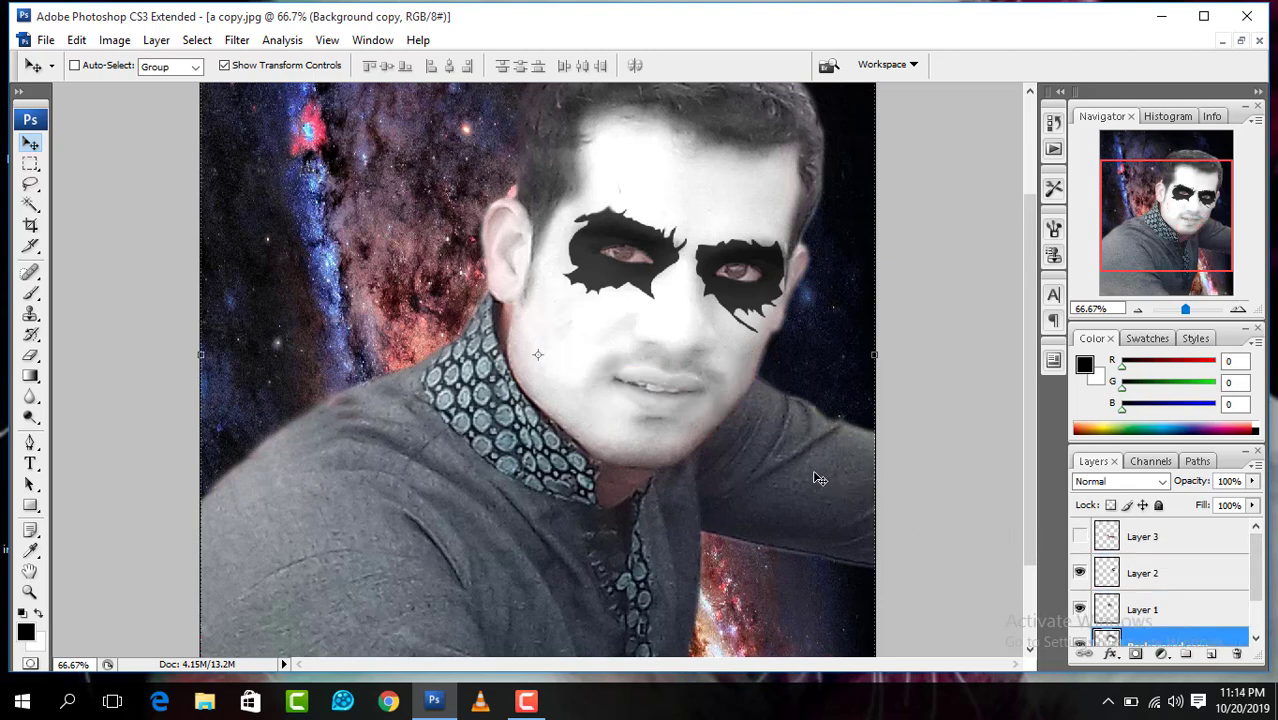
pyautogui.click(682, 384)
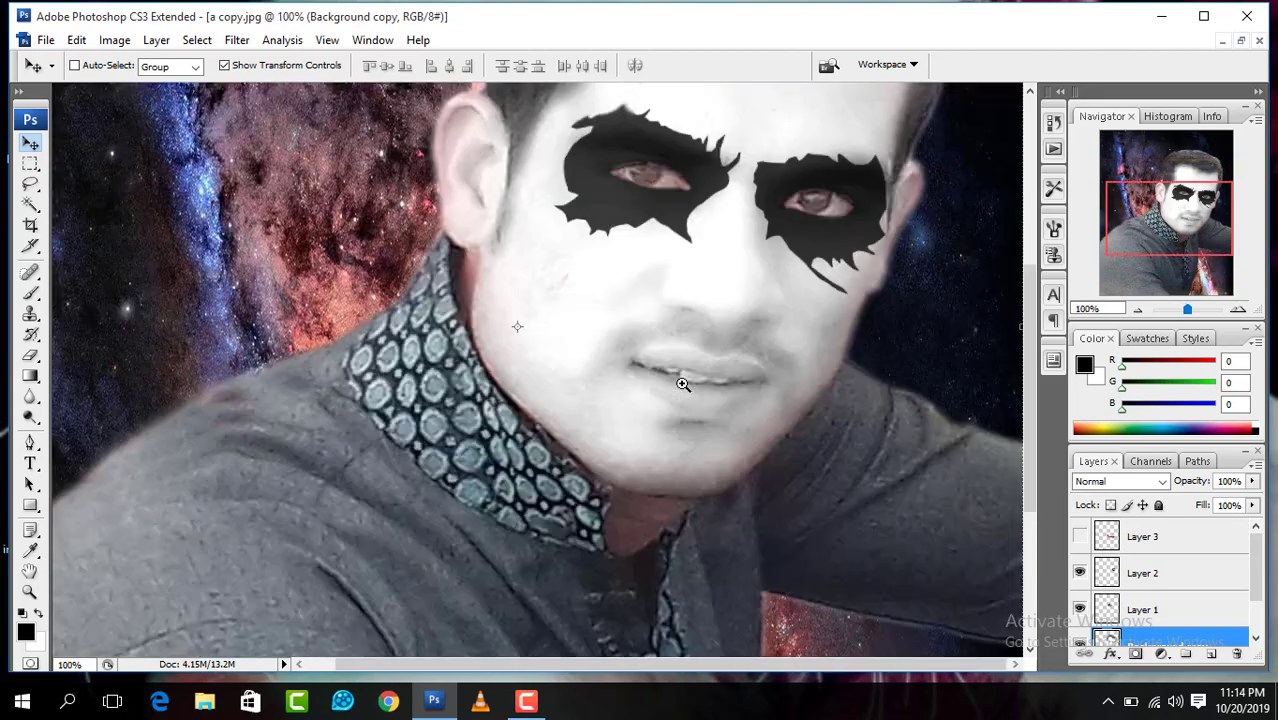
pyautogui.click(709, 369)
pyautogui.click(709, 369)
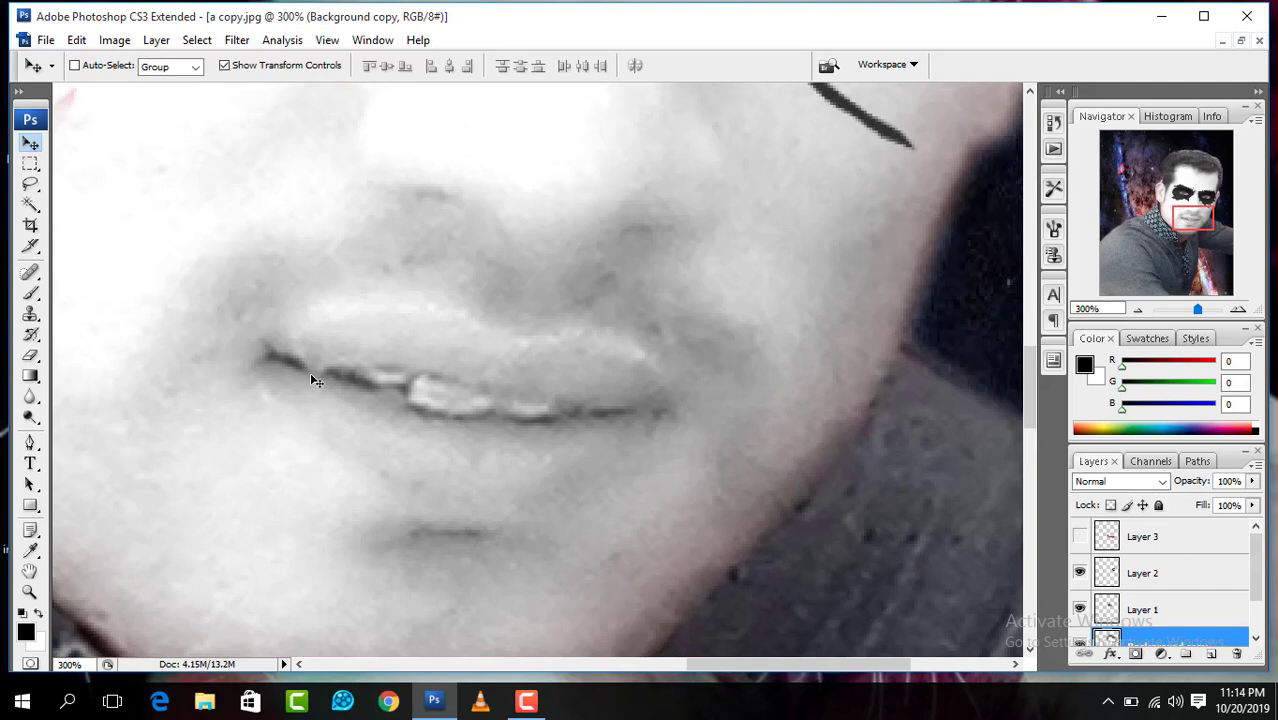
pyautogui.press('e')
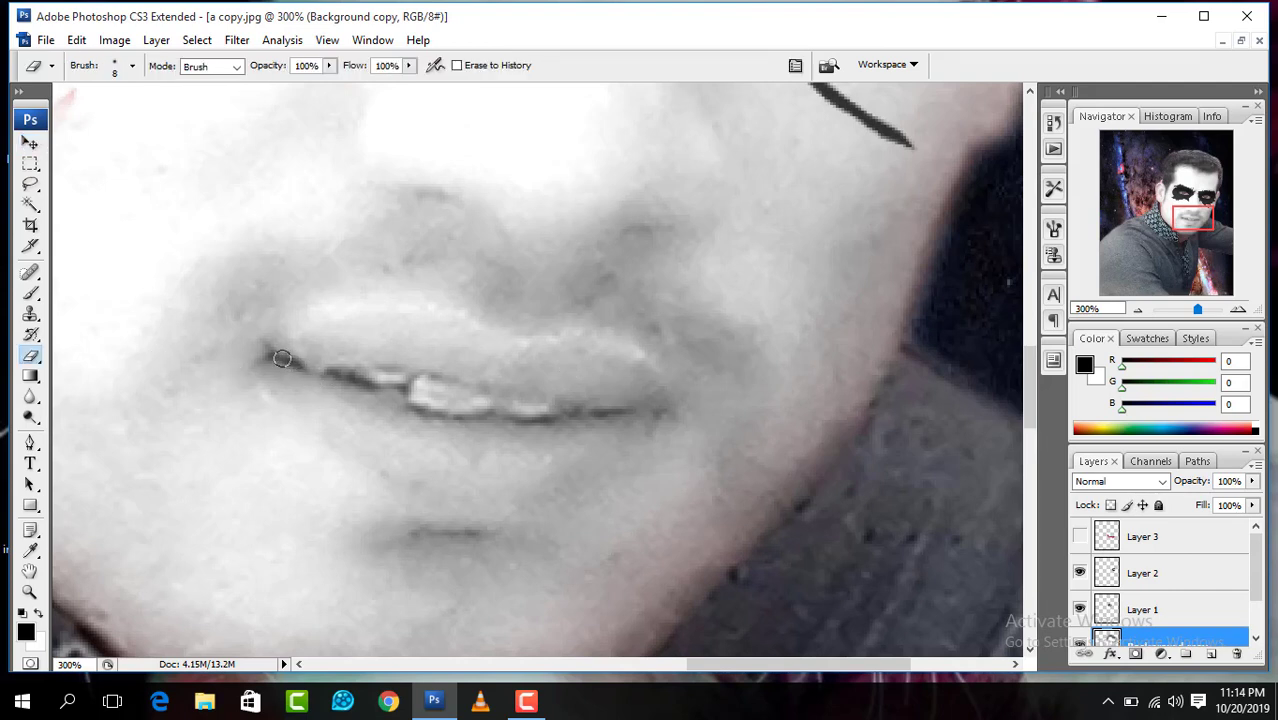
pyautogui.moveTo(270, 353)
pyautogui.mouseDown()
pyautogui.moveTo(590, 407)
pyautogui.moveTo(395, 395)
pyautogui.moveTo(530, 412)
pyautogui.mouseUp()
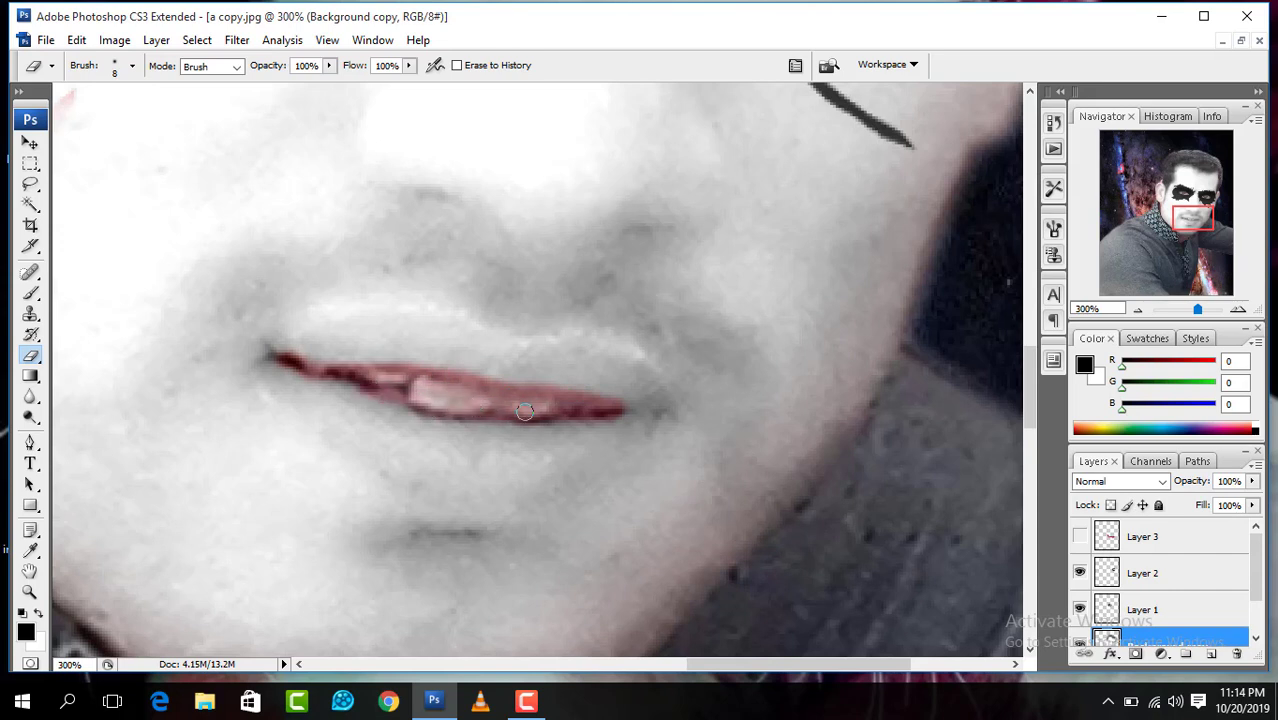
pyautogui.click(1081, 537)
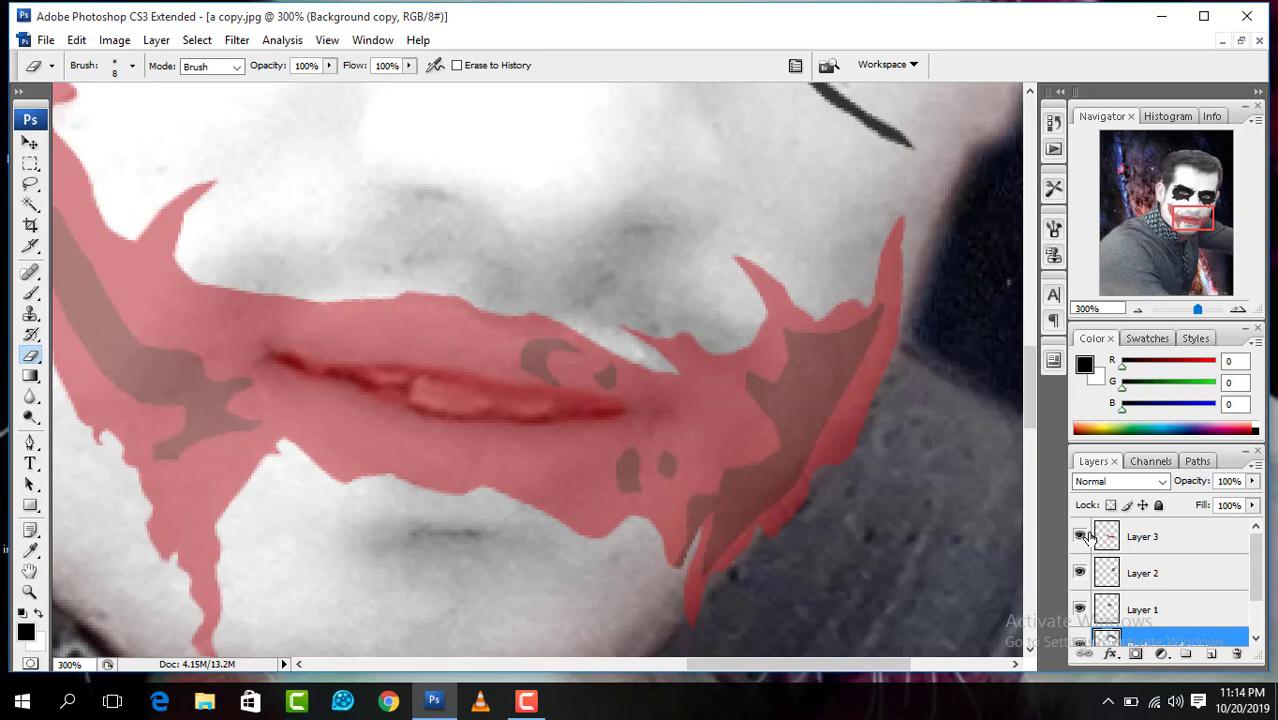
# Step: Erase the smile paint off the lip on Layer 3 with a smaller eraser, then zoom out
pyautogui.click(1104, 537)
pyautogui.moveTo(494, 390)
pyautogui.mouseDown()
pyautogui.moveTo(601, 406)
pyautogui.moveTo(460, 405)
pyautogui.moveTo(340, 375)
pyautogui.moveTo(498, 395)
pyautogui.mouseUp()
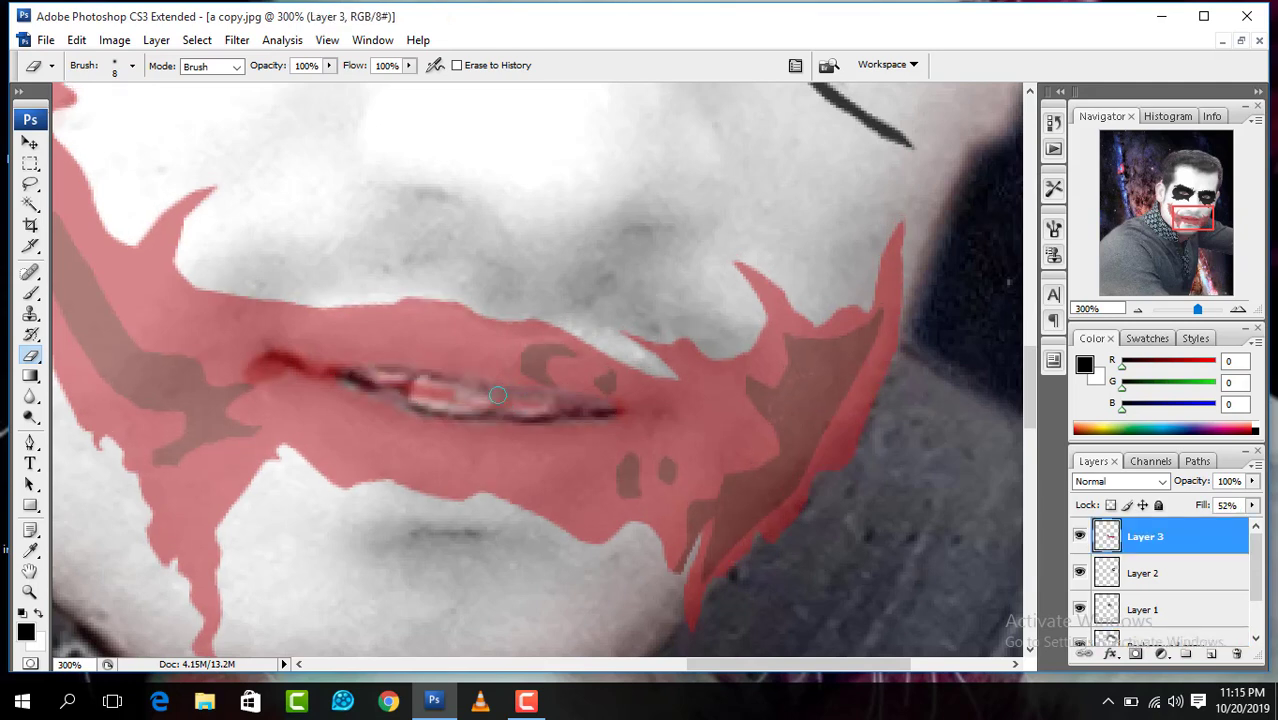
pyautogui.press('[')
pyautogui.press('[')
pyautogui.press('[')
pyautogui.press('z')
pyautogui.keyDown('alt'); pyautogui.click(334, 364); pyautogui.keyUp('alt')
pyautogui.keyDown('alt'); pyautogui.click(334, 364); pyautogui.keyUp('alt')
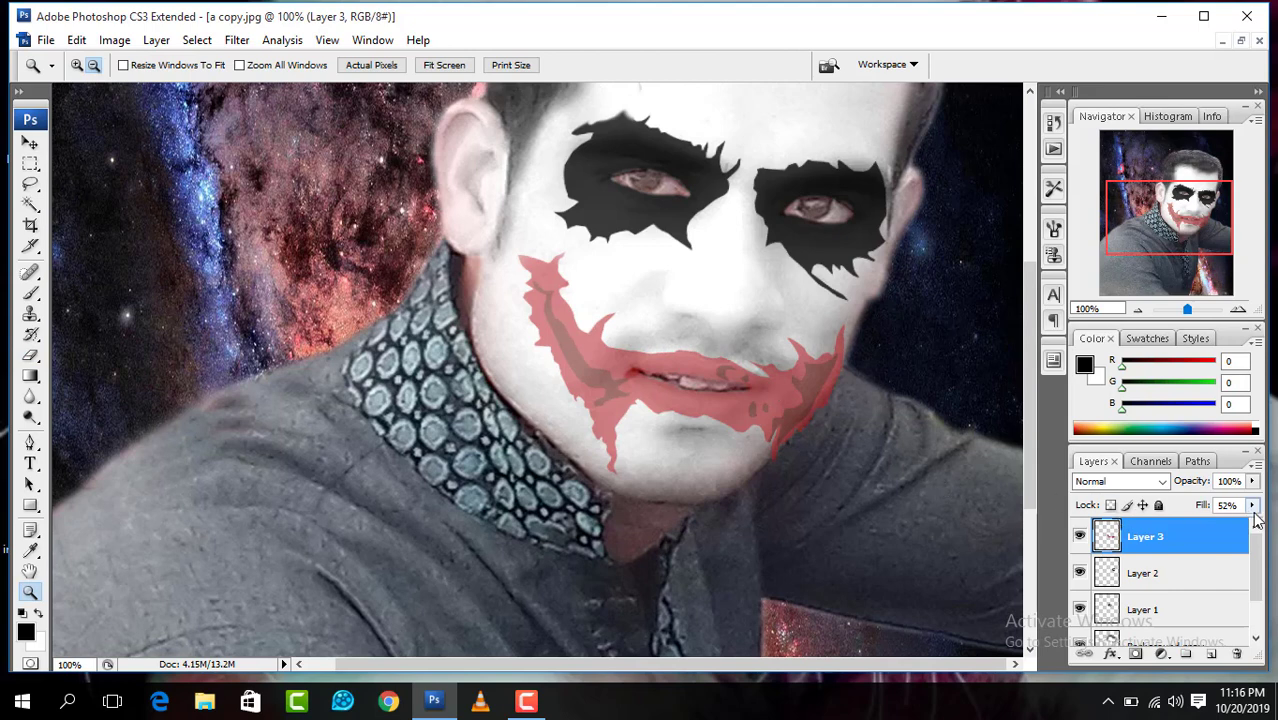
# Step: Raise Layer 3's fill to 72% and zoom the view out further
pyautogui.click(1253, 506)
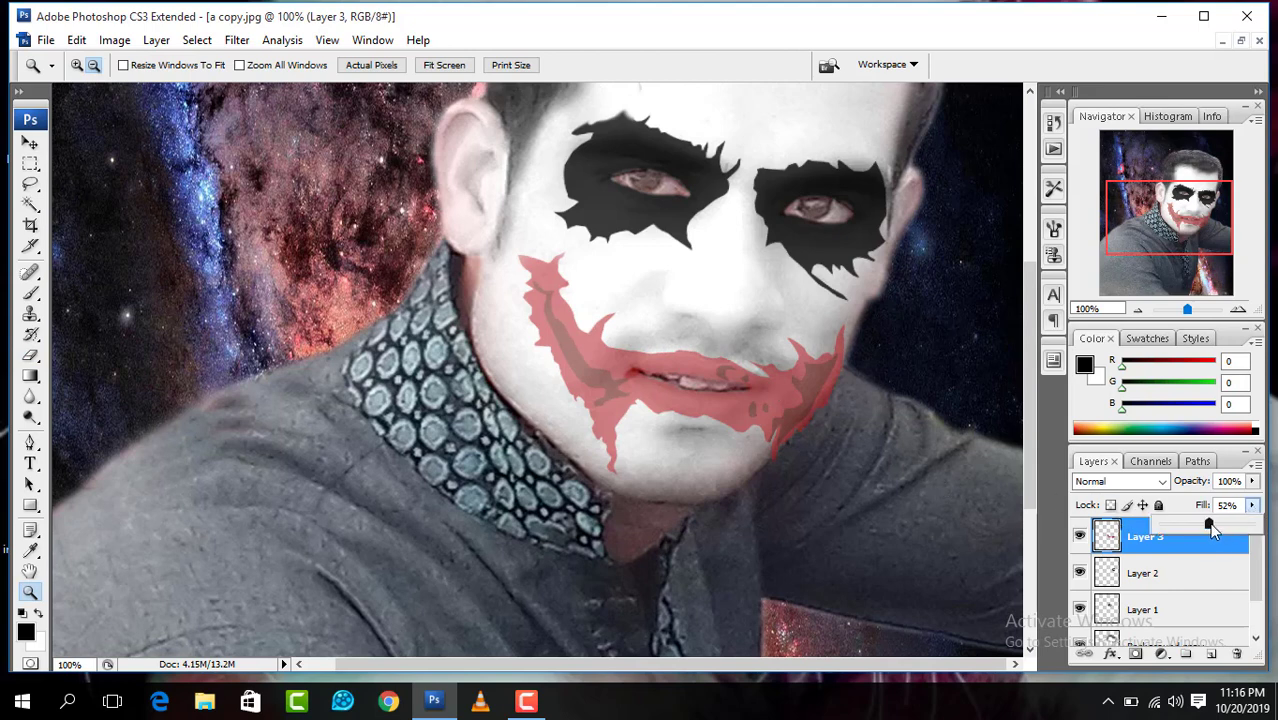
pyautogui.moveTo(1209, 527); pyautogui.dragTo(1229, 531)
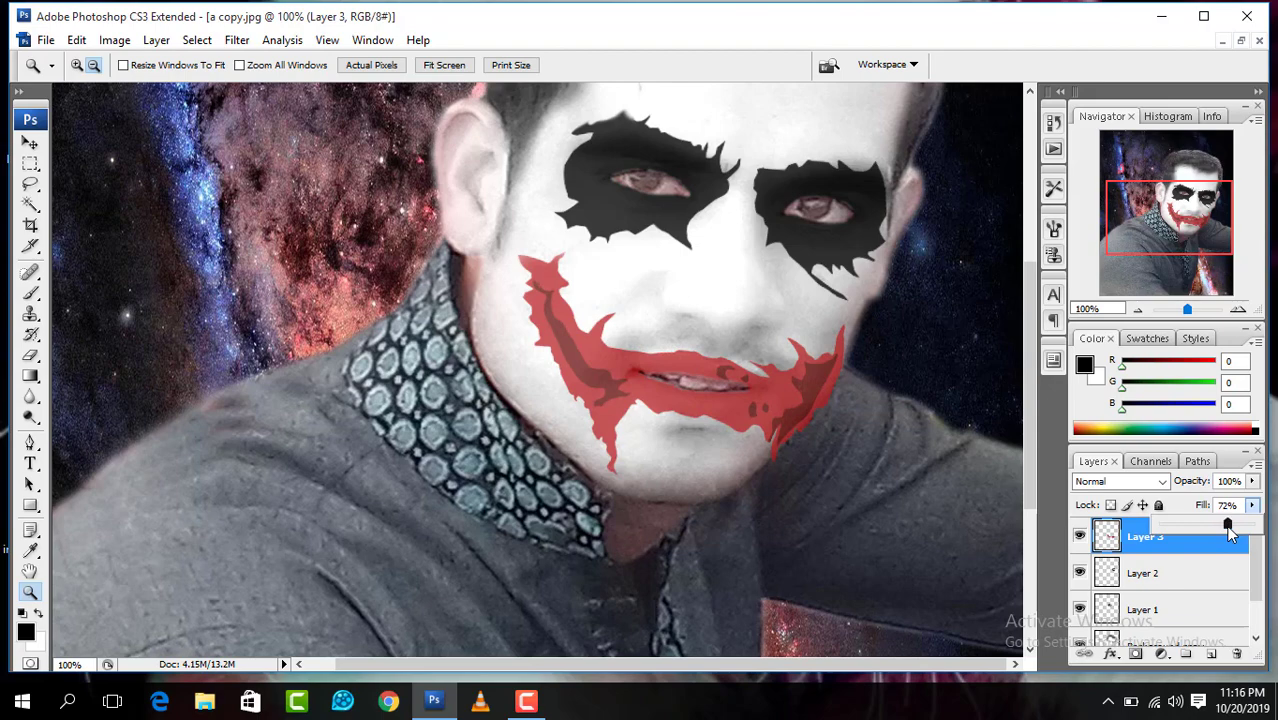
pyautogui.keyDown('alt'); pyautogui.click(845, 350); pyautogui.keyUp('alt')
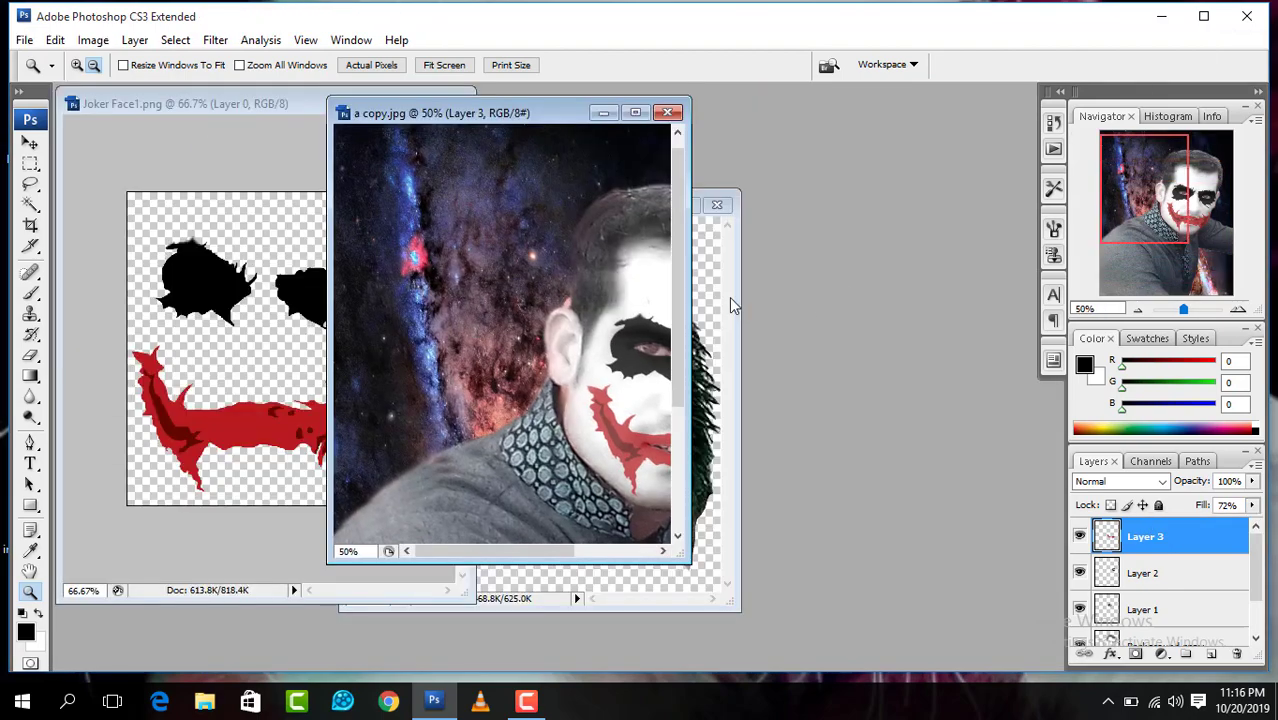
# Step: Erase the leftover forehead skin around the Damaged lettering from the green hair image
pyautogui.click(729, 297)
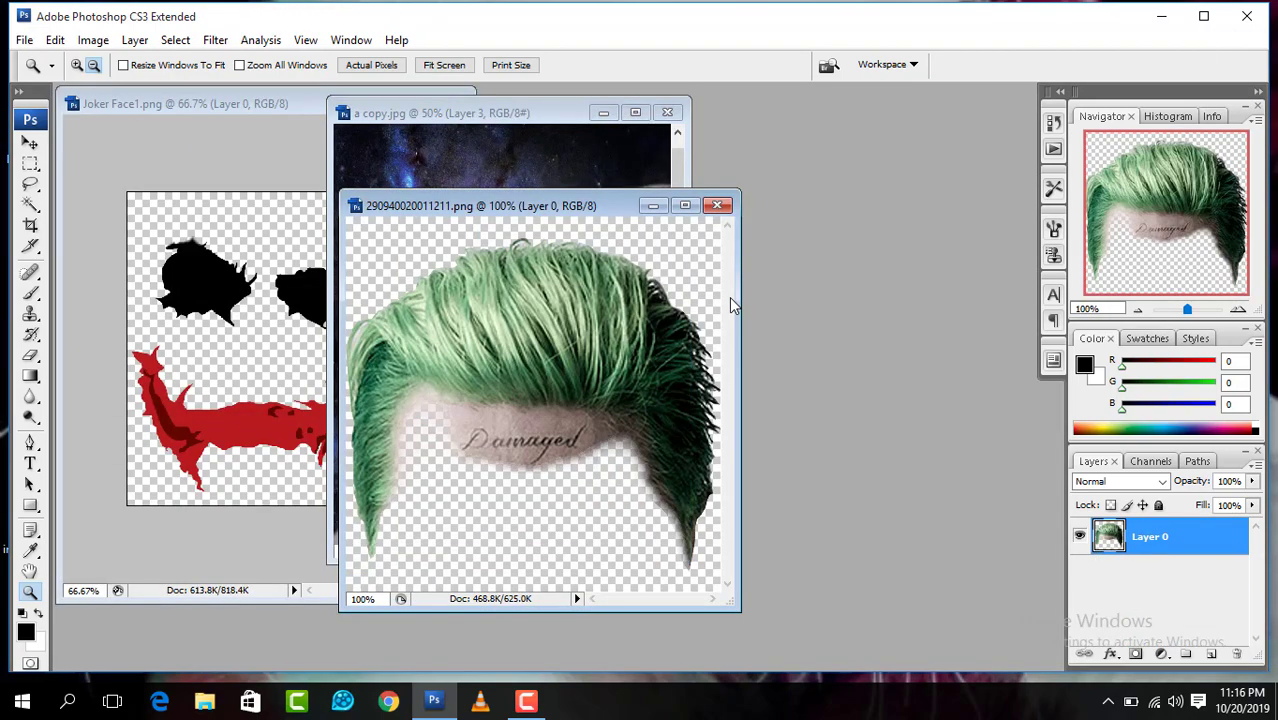
pyautogui.click(685, 207)
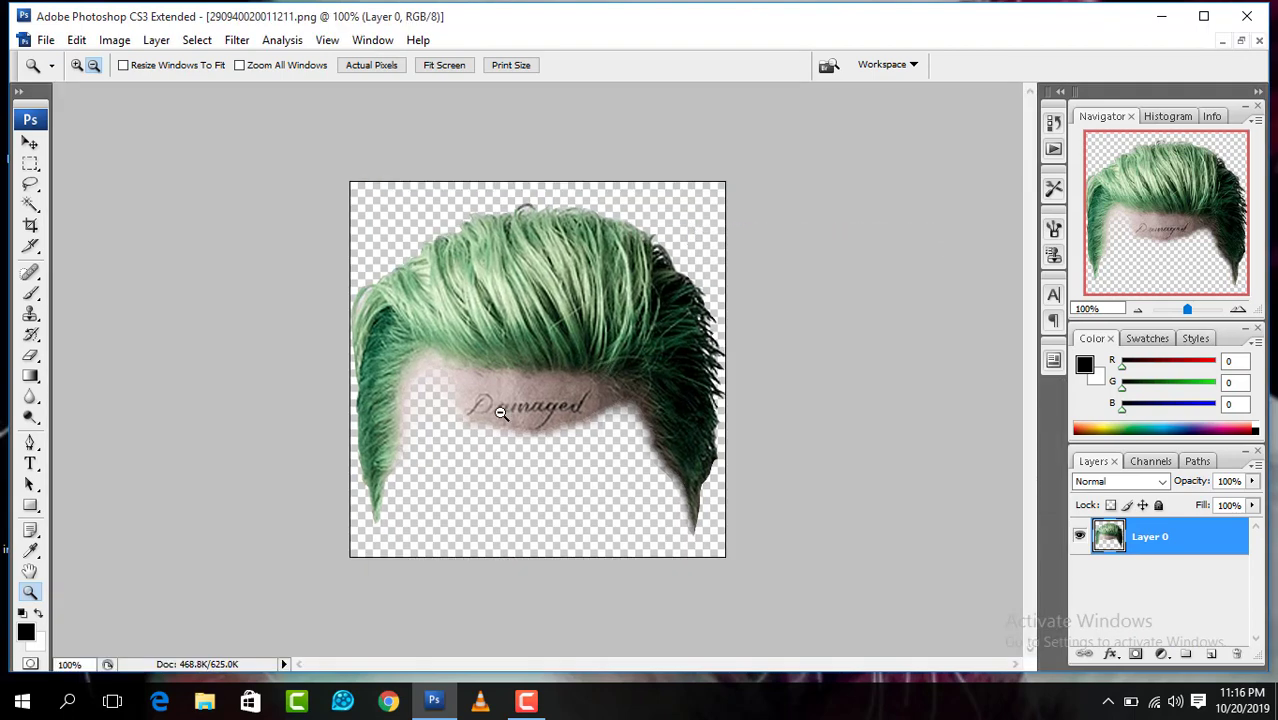
pyautogui.press('e')
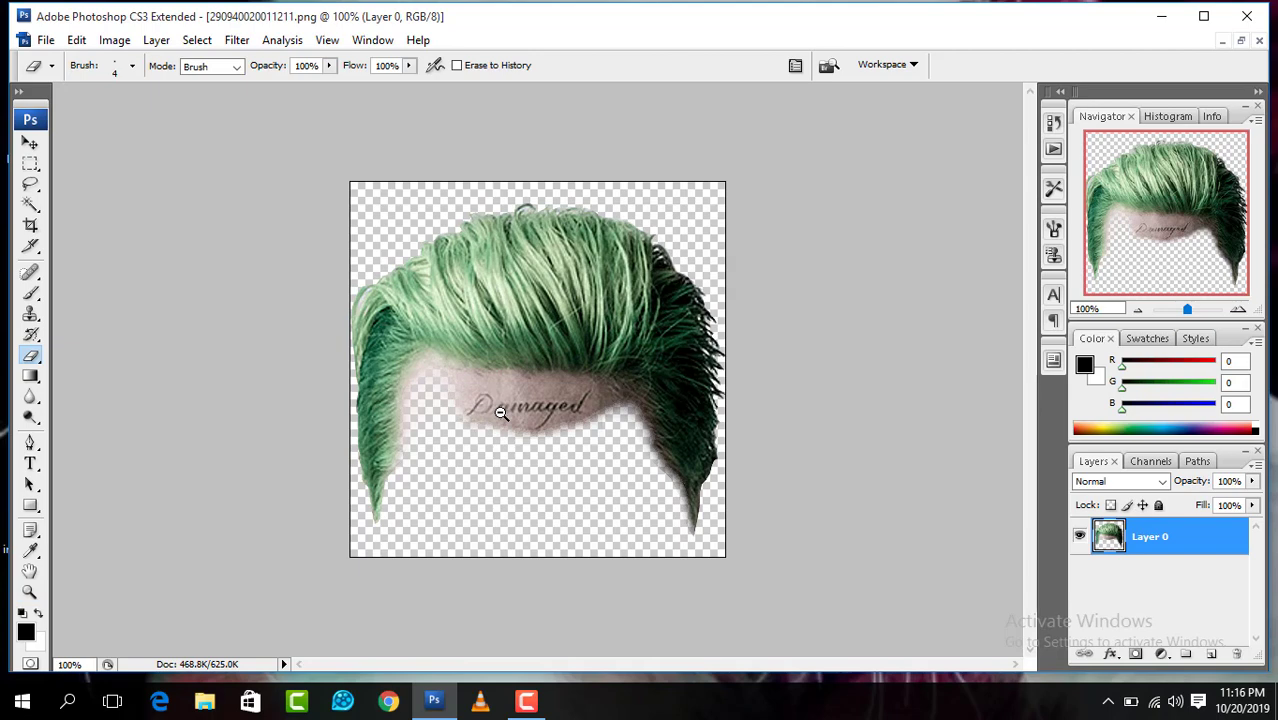
pyautogui.keyDown('ctrl'); pyautogui.click(538, 376); pyautogui.keyUp('ctrl')
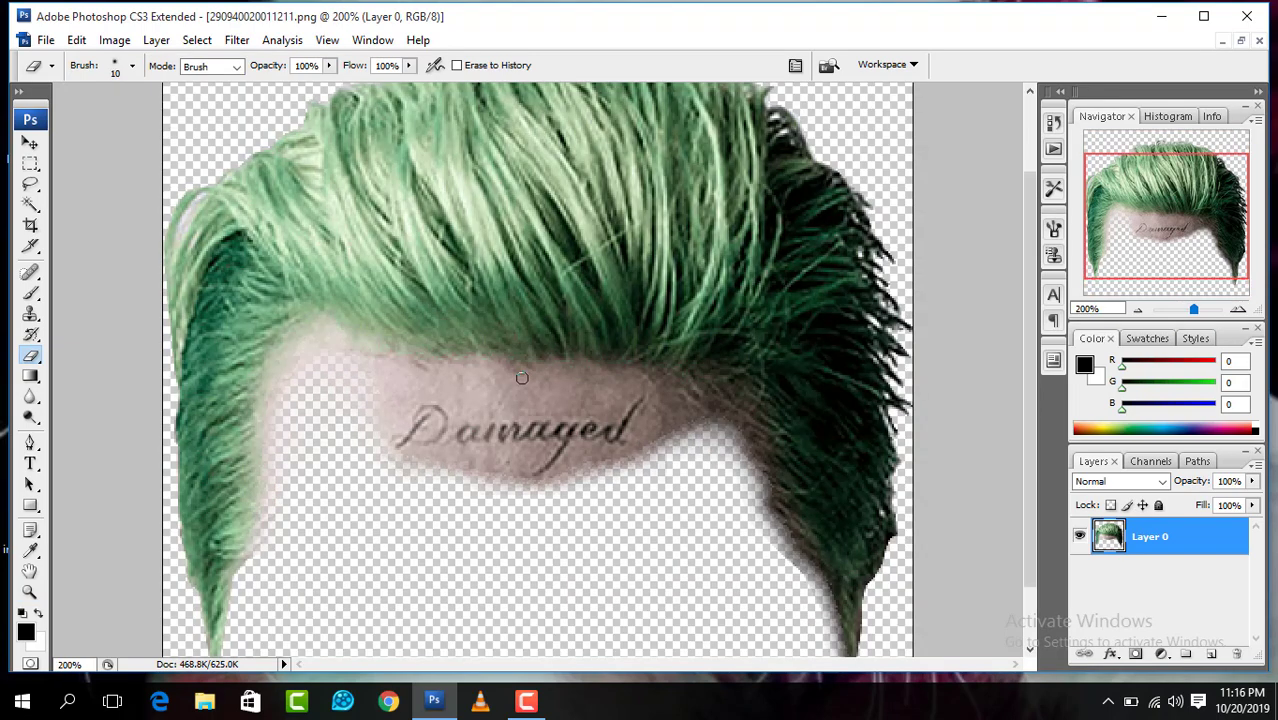
pyautogui.press(']')
pyautogui.press(']')
pyautogui.press(']')
pyautogui.moveTo(322, 371)
pyautogui.mouseDown()
pyautogui.moveTo(655, 428)
pyautogui.moveTo(483, 468)
pyautogui.mouseUp()
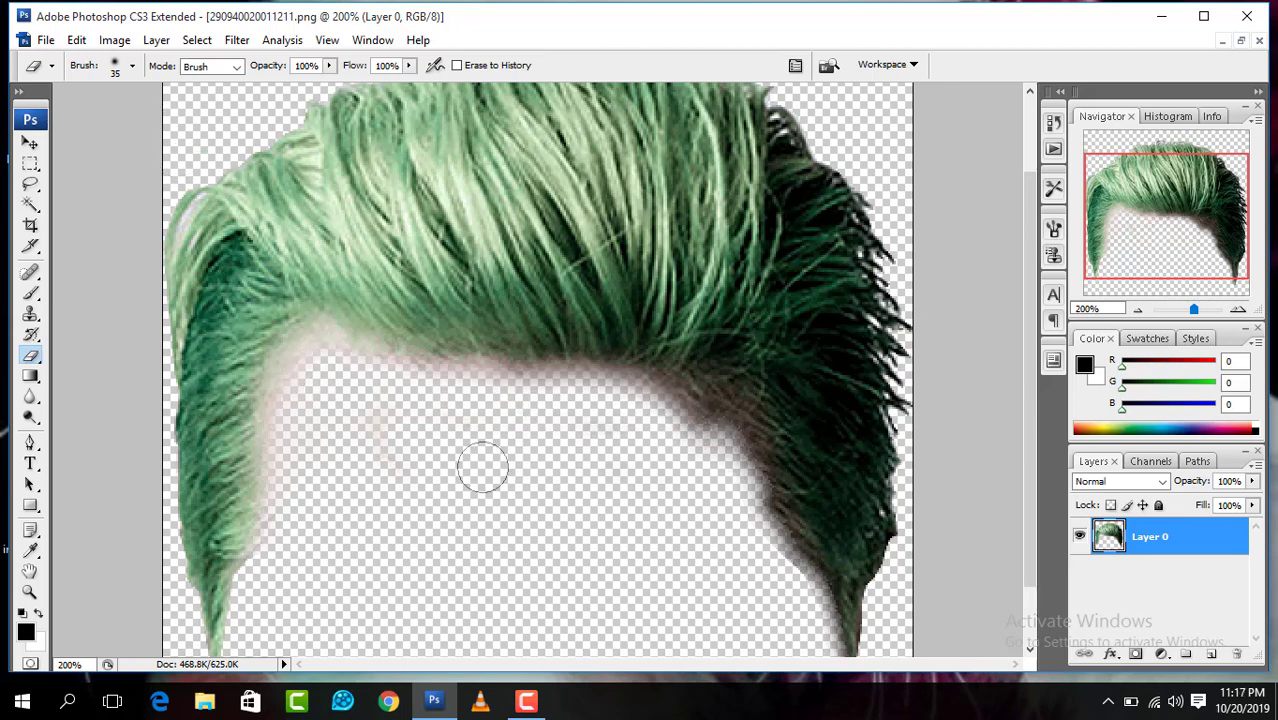
# Step: Zoom out, marquee-select the whole hair canvas, and float the document window
pyautogui.press('z')
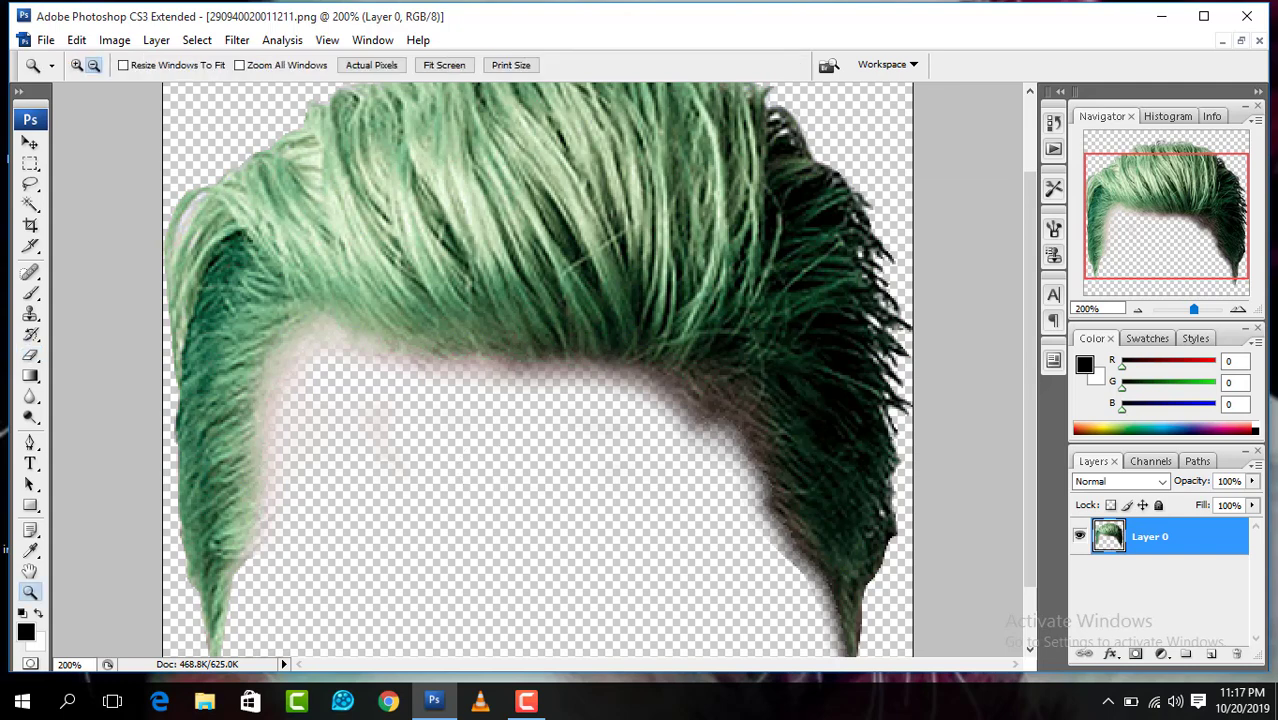
pyautogui.keyDown('alt'); pyautogui.click(483, 468); pyautogui.keyUp('alt')
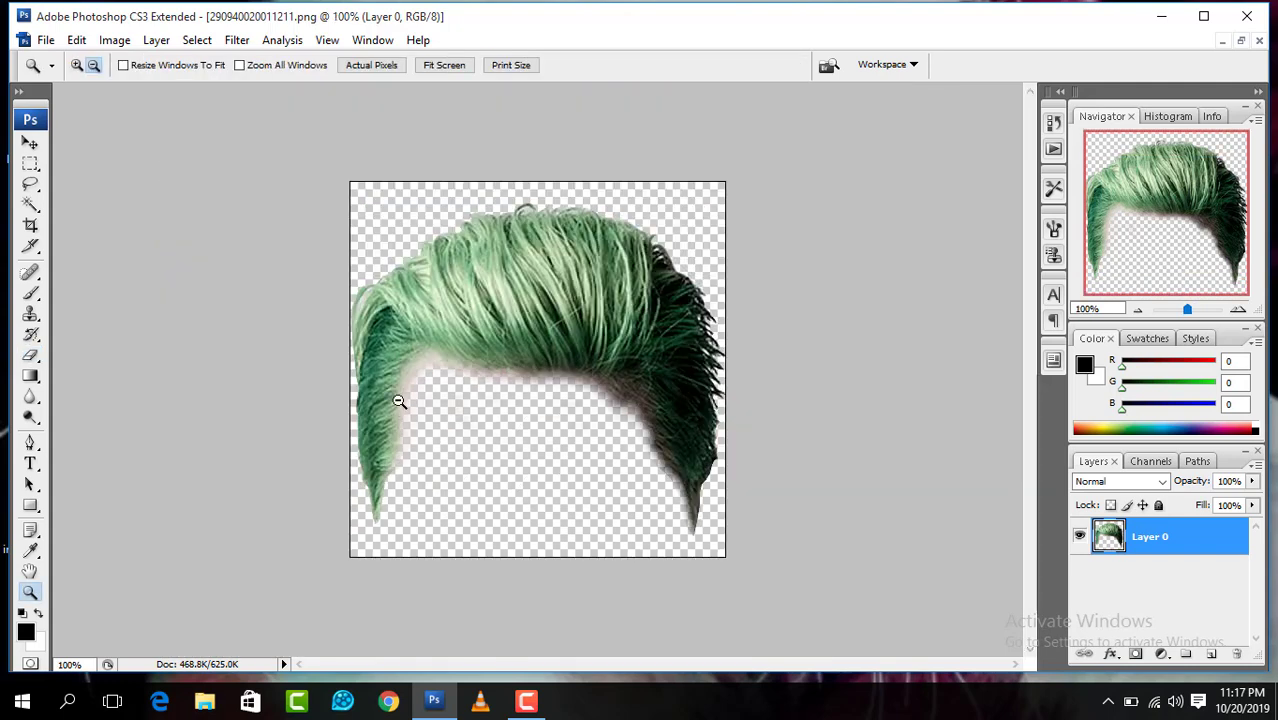
pyautogui.press('m')
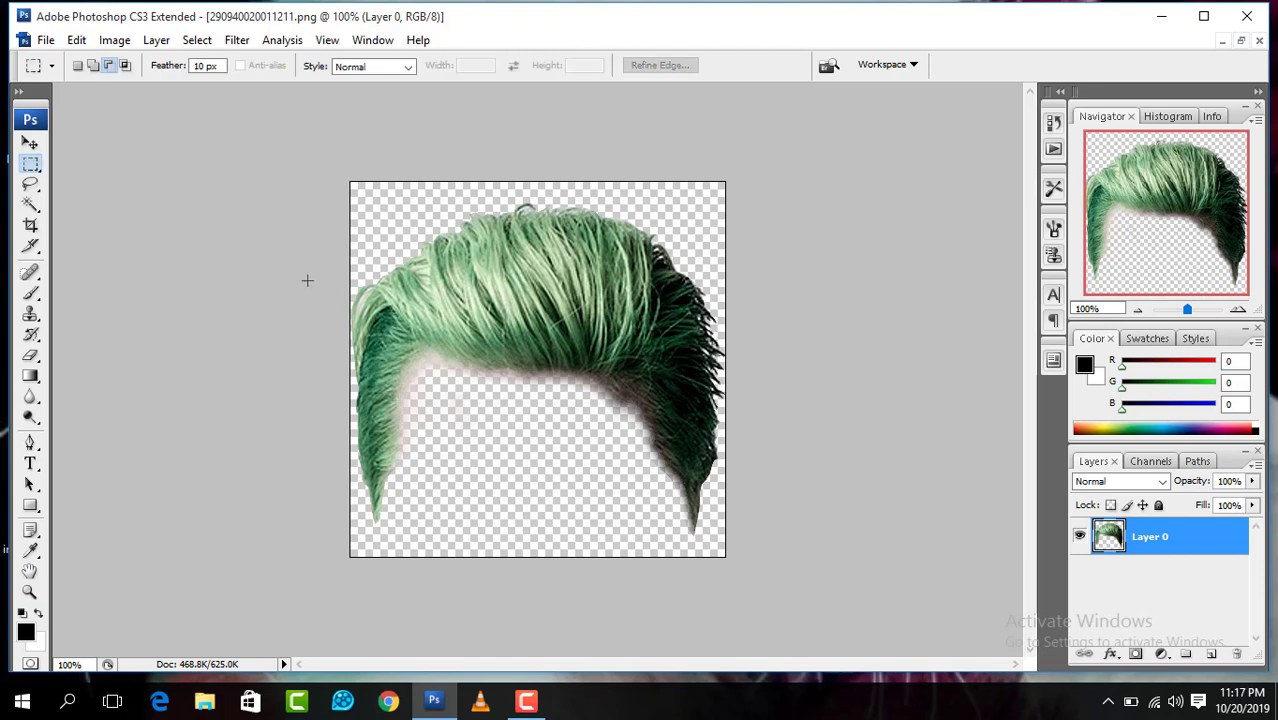
pyautogui.moveTo(328, 185); pyautogui.dragTo(757, 568)
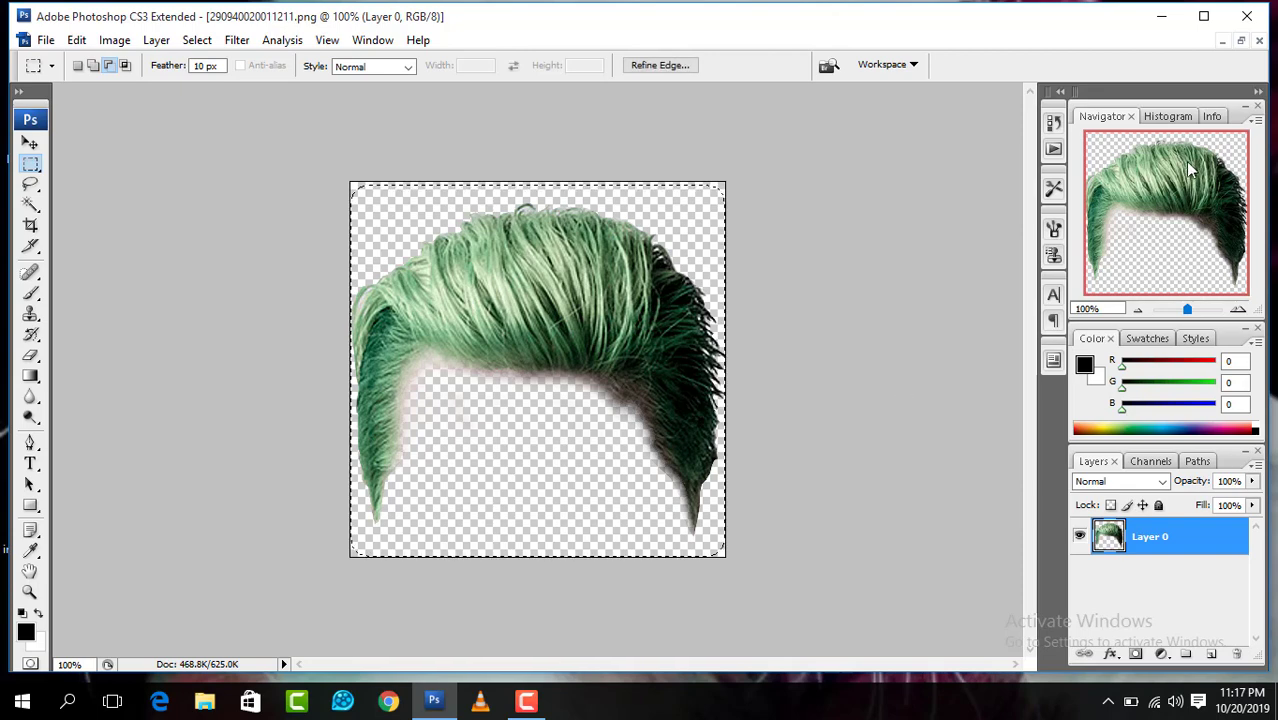
pyautogui.click(1241, 40)
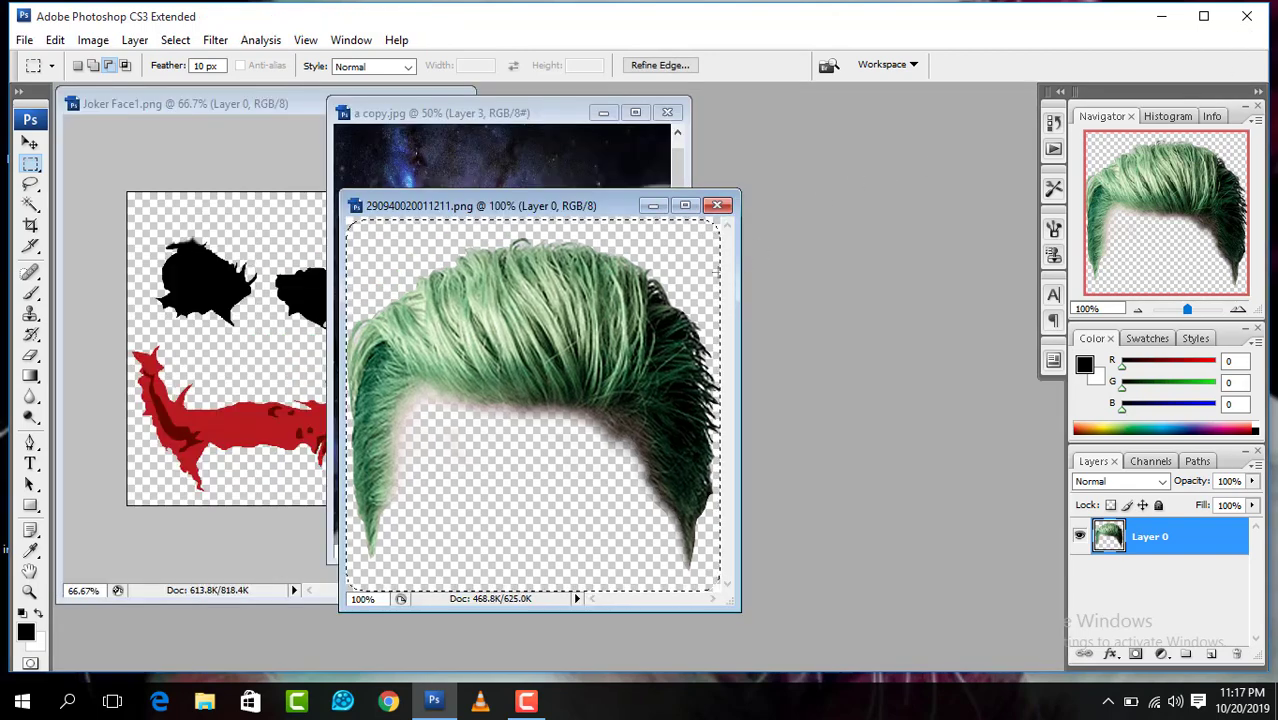
# Step: Drag the green hair into the galaxy portrait, then enlarge, rotate and stretch it over the head
pyautogui.press('v')
pyautogui.moveTo(533, 405); pyautogui.dragTo(545, 148)
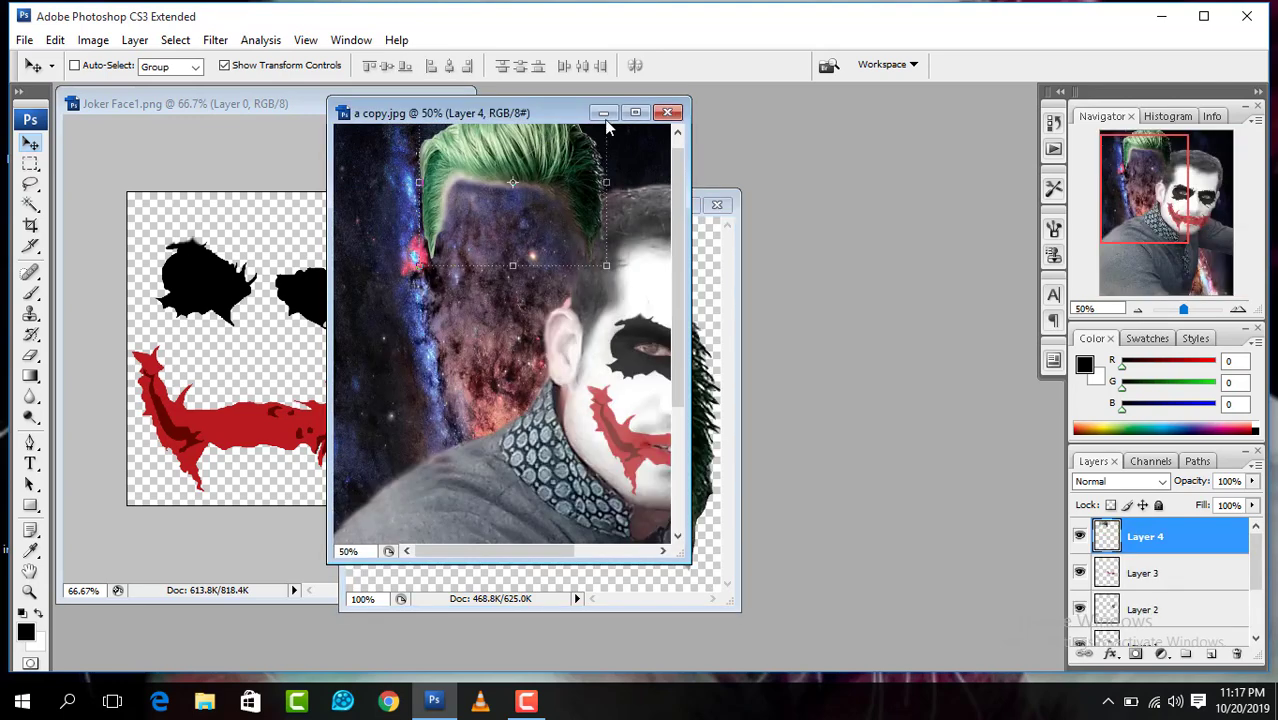
pyautogui.click(636, 114)
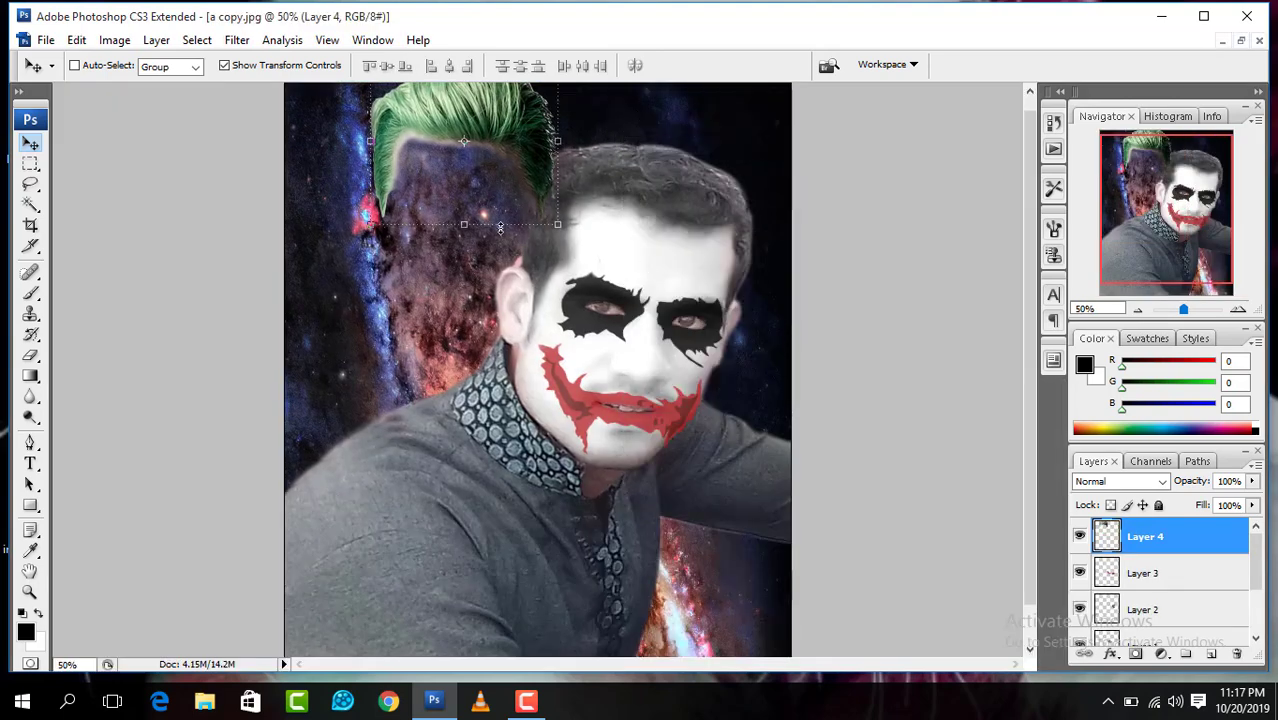
pyautogui.moveTo(497, 132)
pyautogui.mouseDown()
pyautogui.moveTo(557, 172)
pyautogui.moveTo(661, 207)
pyautogui.mouseUp()
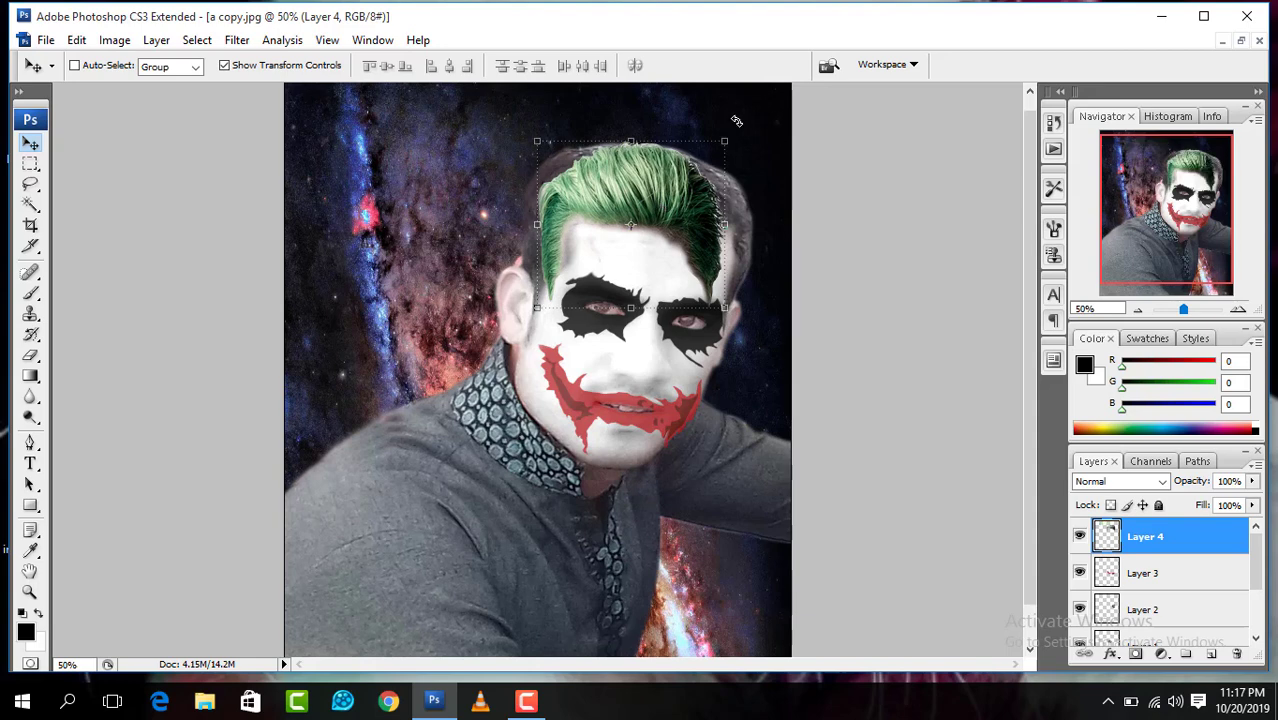
pyautogui.moveTo(736, 121); pyautogui.dragTo(776, 143)
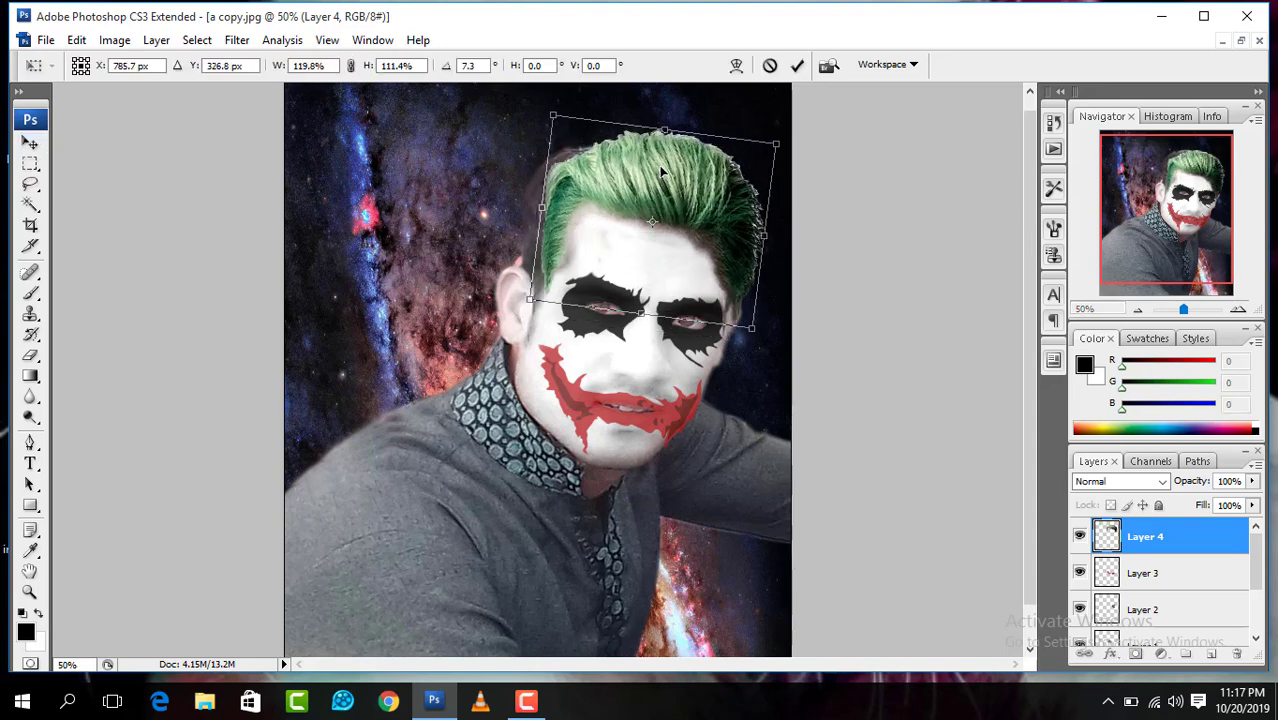
pyautogui.moveTo(541, 208); pyautogui.dragTo(529, 206)
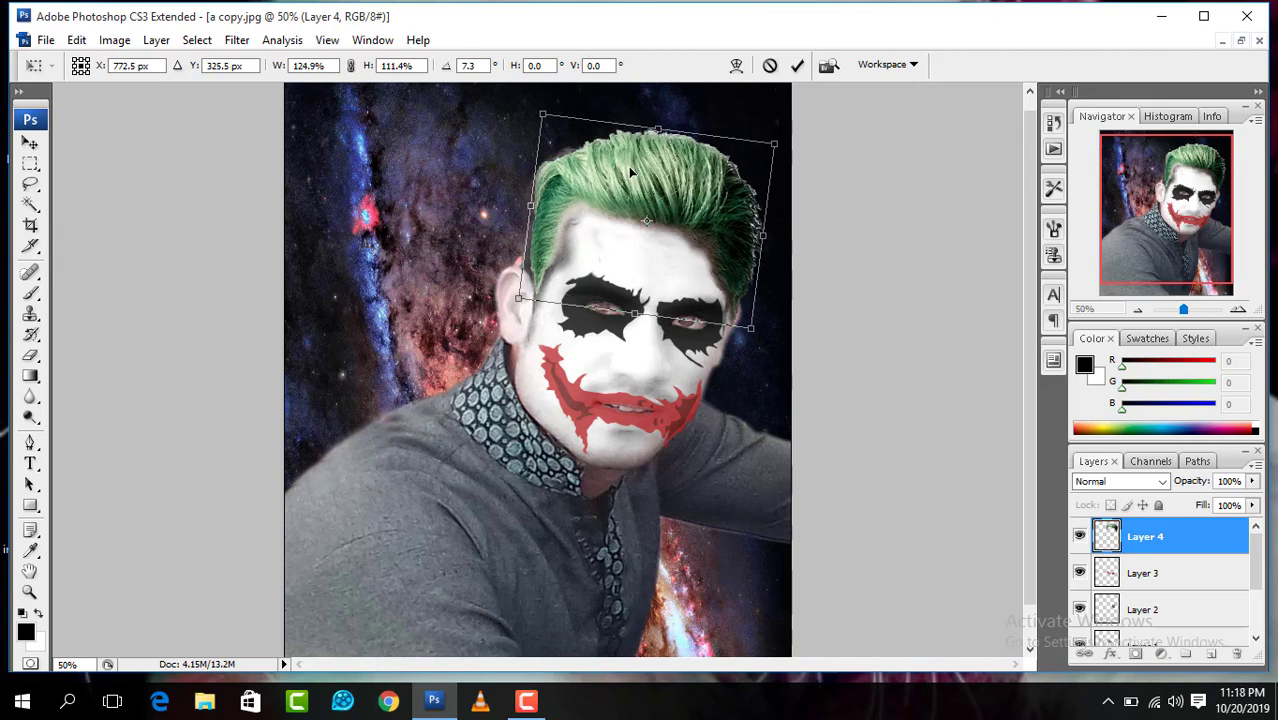
pyautogui.moveTo(635, 313); pyautogui.dragTo(631, 327)
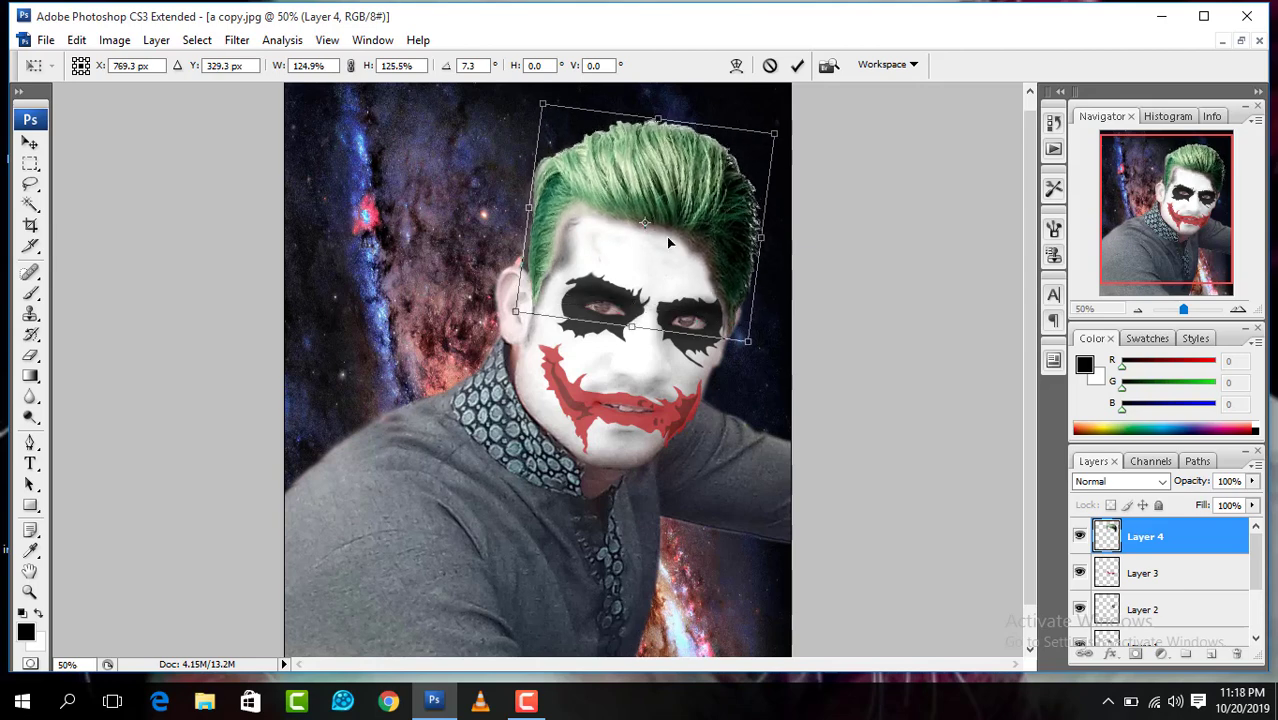
# Step: Warp the hair's left side to hug the head, apply it, and float the windows again
pyautogui.rightClick(652, 210)
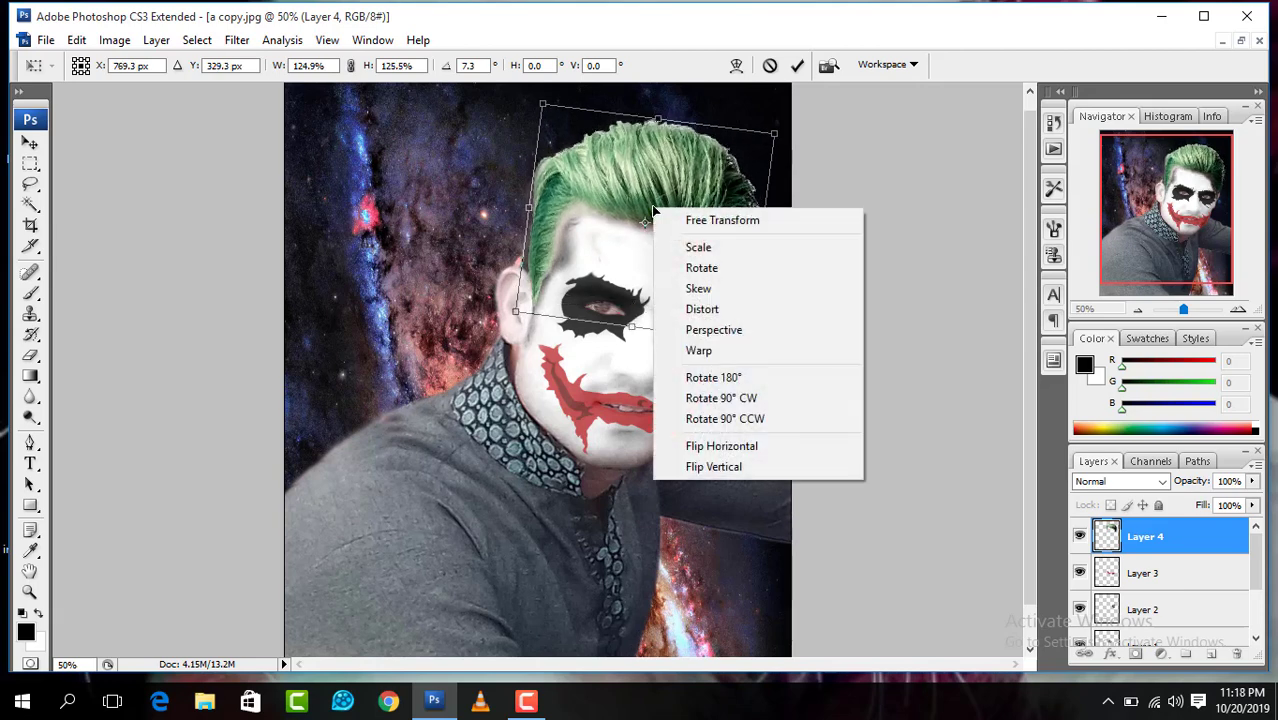
pyautogui.click(722, 352)
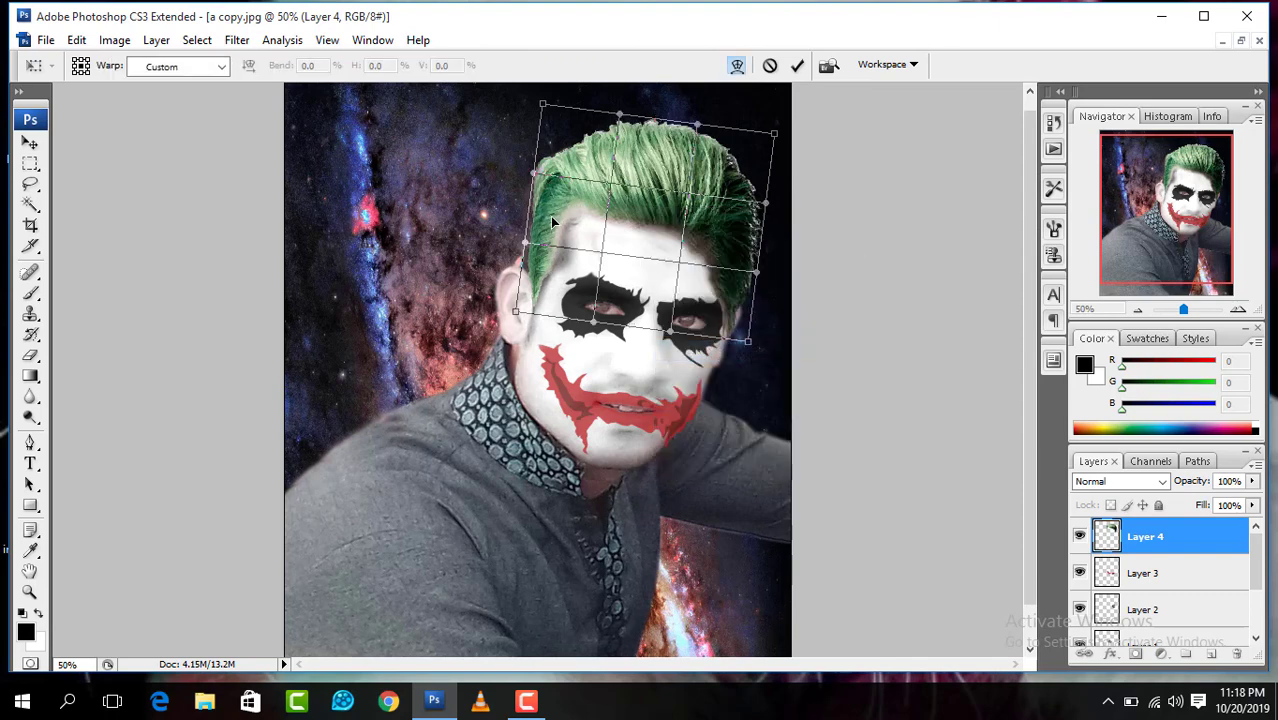
pyautogui.moveTo(555, 222)
pyautogui.mouseDown()
pyautogui.moveTo(641, 240)
pyautogui.moveTo(522, 226)
pyautogui.mouseUp()
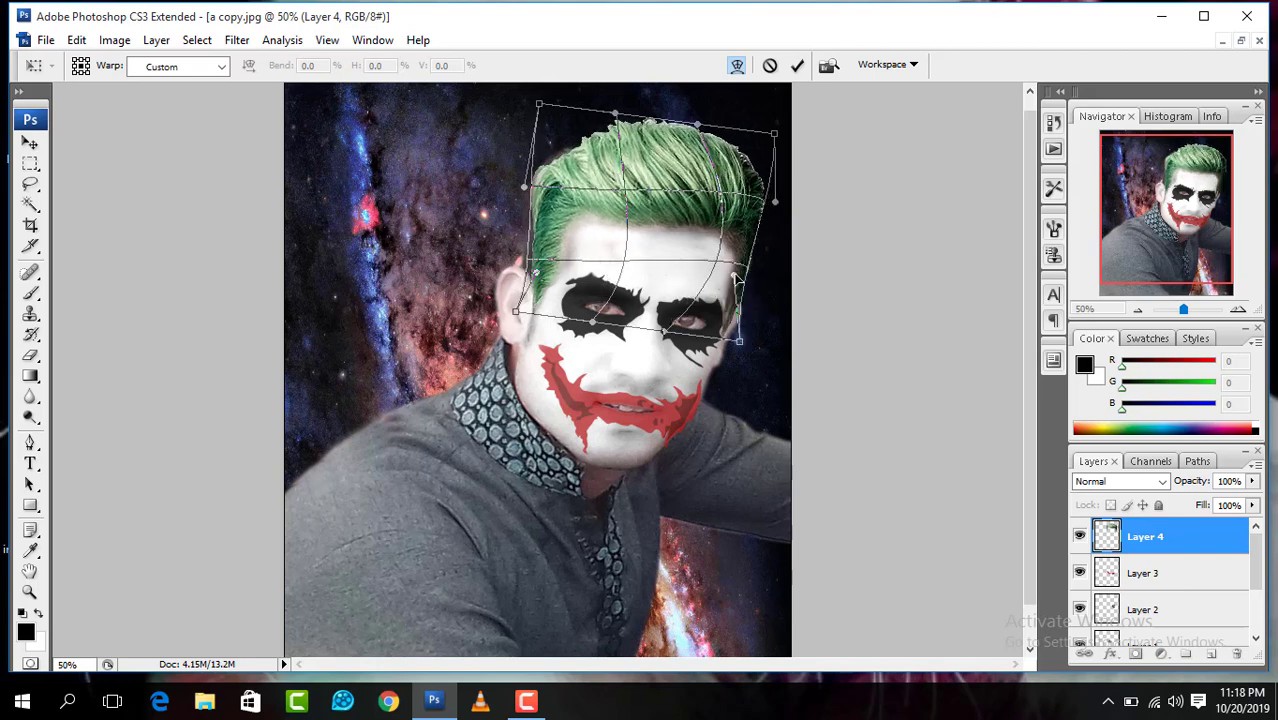
pyautogui.click(737, 65)
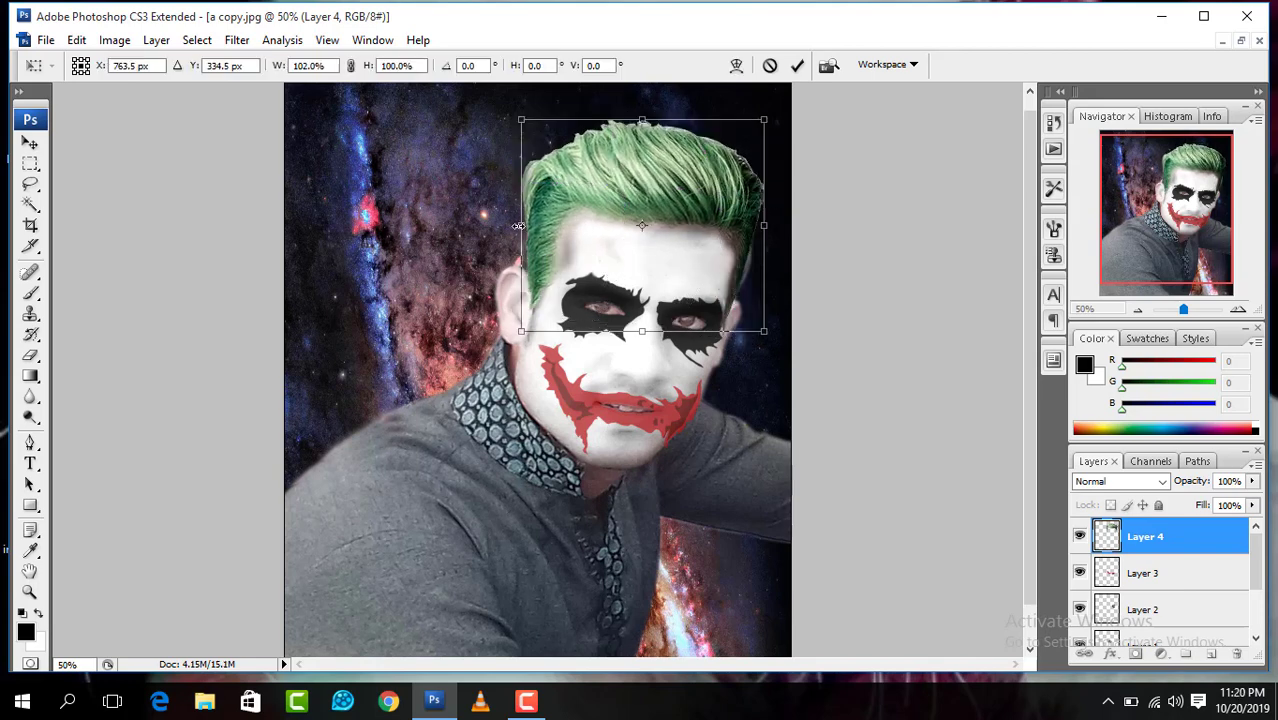
pyautogui.click(797, 66)
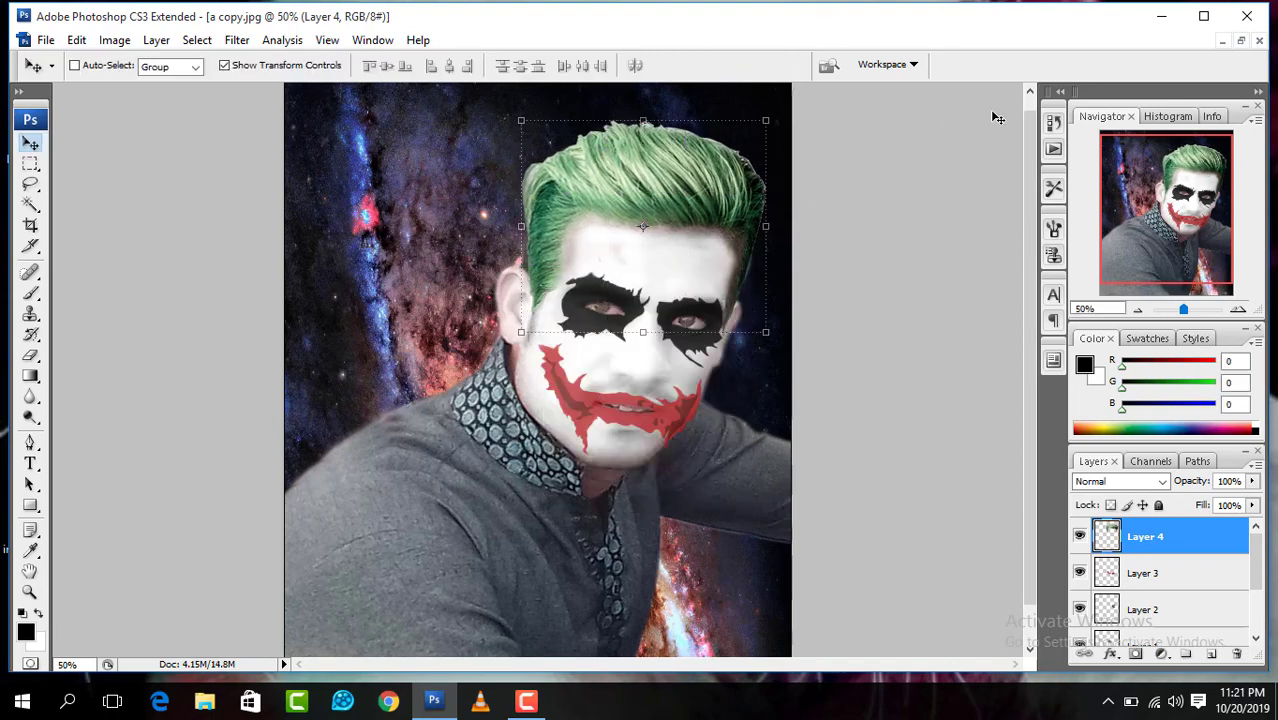
pyautogui.click(1241, 40)
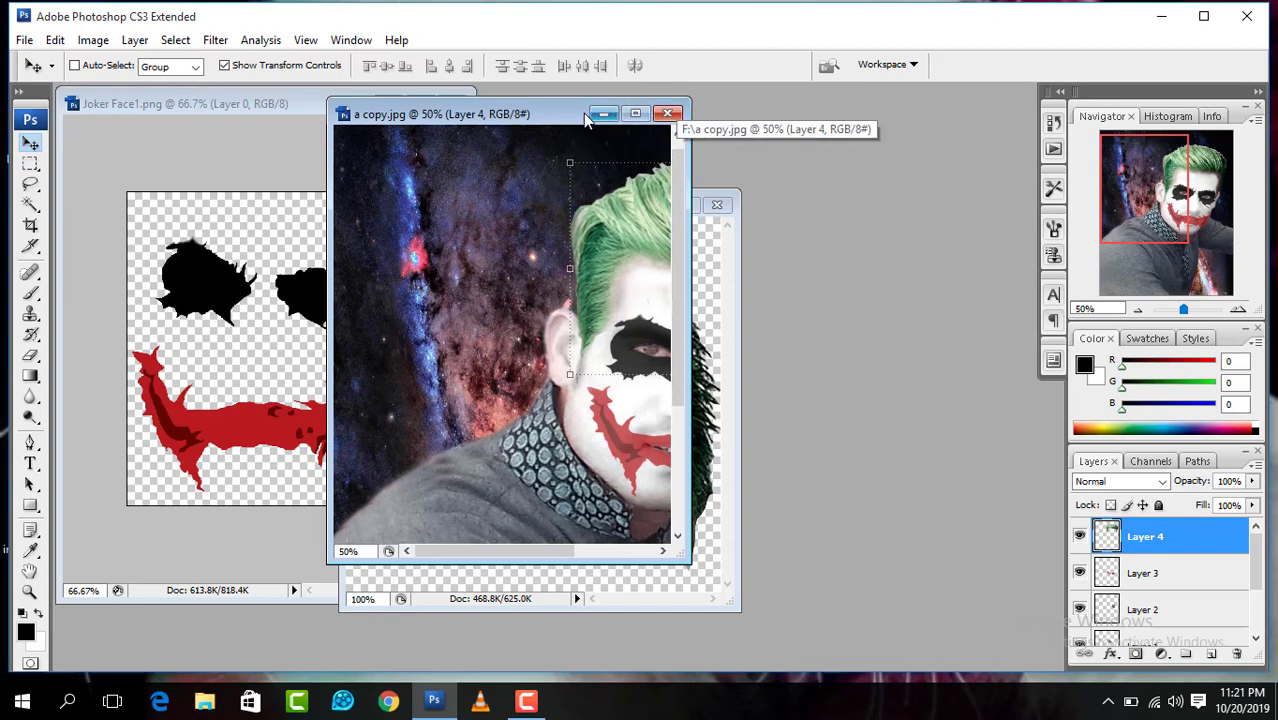
# Step: Drag the makeup scar strokes into the galaxy portrait and maximize its window
pyautogui.moveTo(585, 118); pyautogui.dragTo(840, 127)
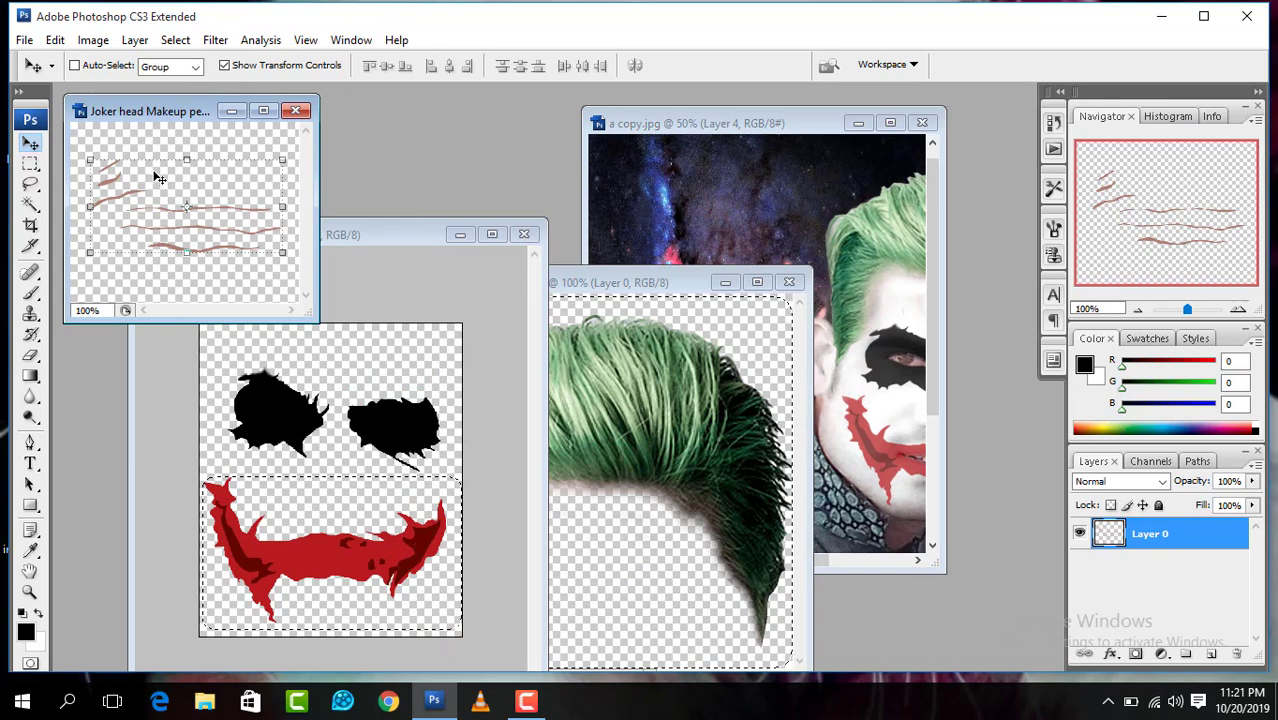
pyautogui.moveTo(159, 178); pyautogui.dragTo(893, 206)
pyautogui.click(890, 123)
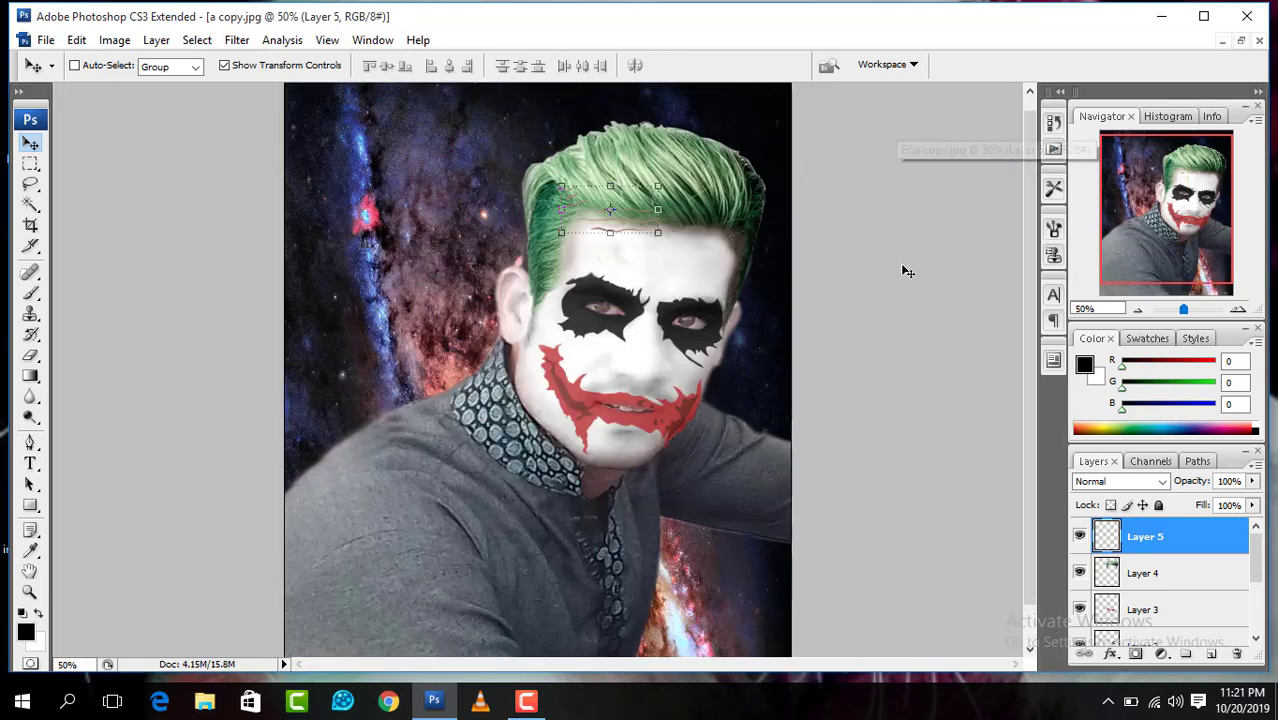
# Step: Place the scar strokes on the forehead as Layer 5 without tilt, then zoom out
pyautogui.hotkey('ctrl', 't')
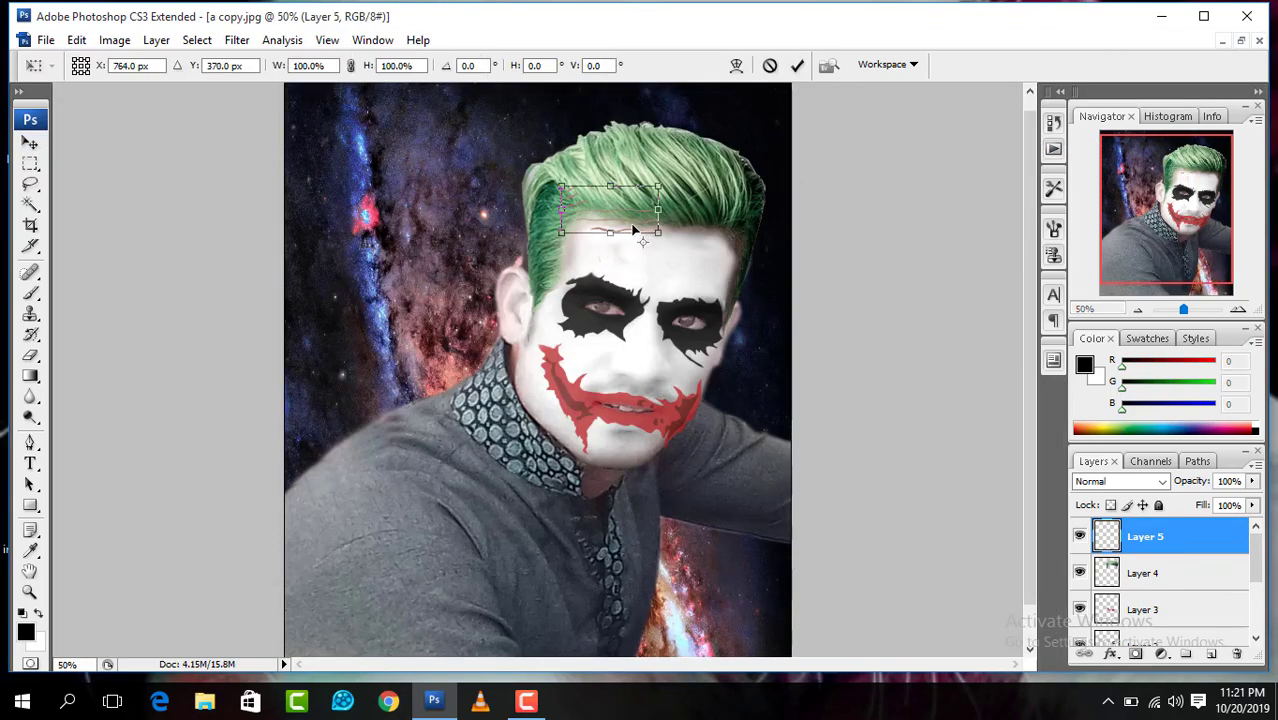
pyautogui.moveTo(620, 215); pyautogui.dragTo(645, 242)
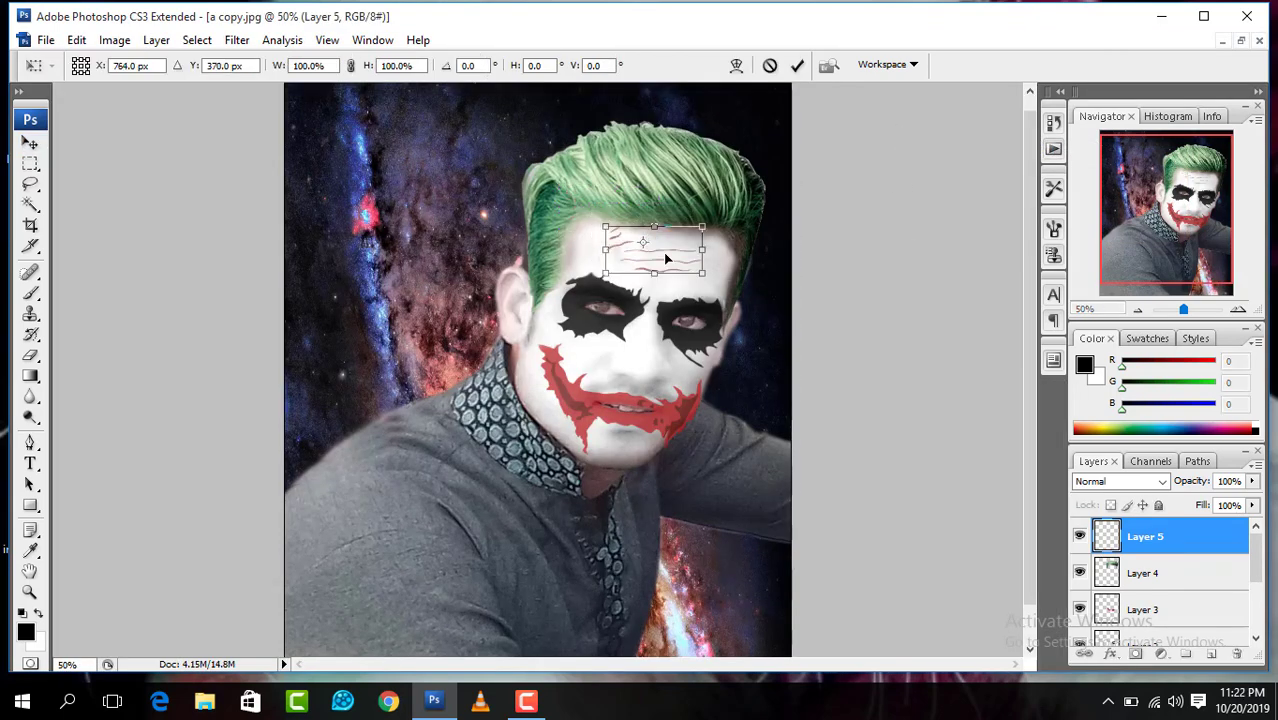
pyautogui.press('Escape')
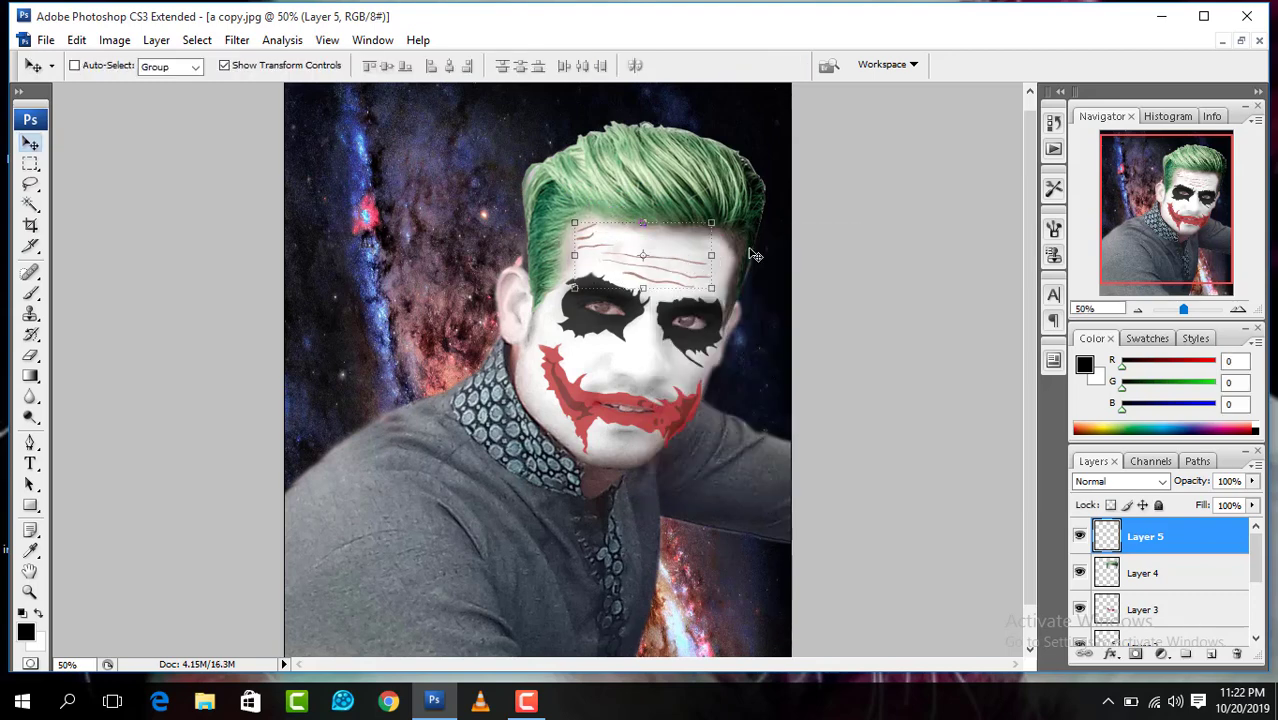
pyautogui.hotkey('ctrl', 't')
pyautogui.press('Return')
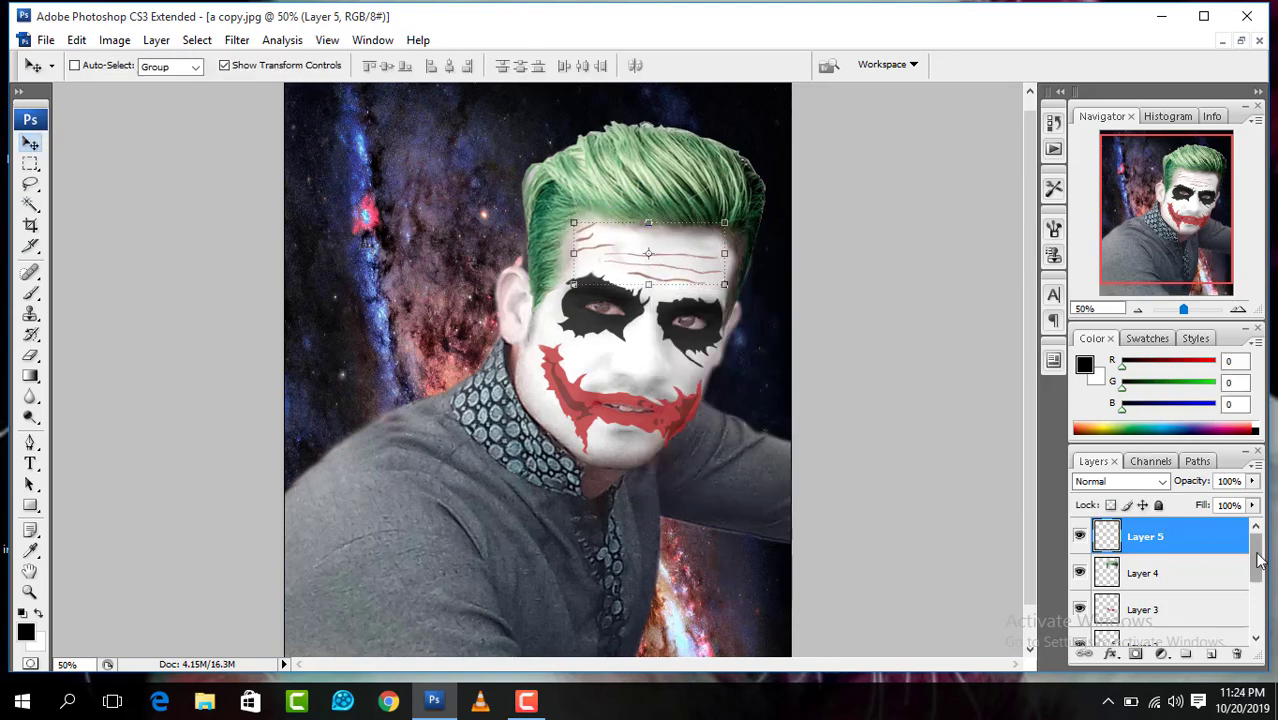
pyautogui.press('z')
pyautogui.keyDown('alt'); pyautogui.click(818, 383); pyautogui.keyUp('alt')
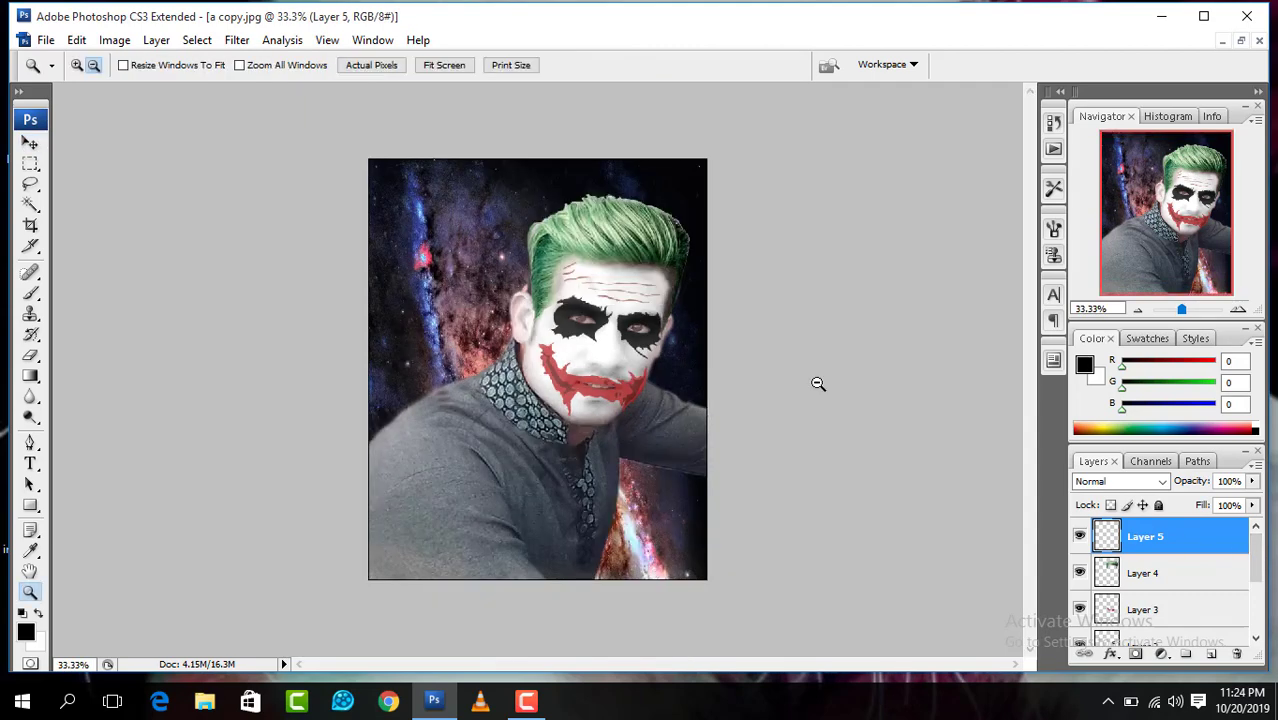